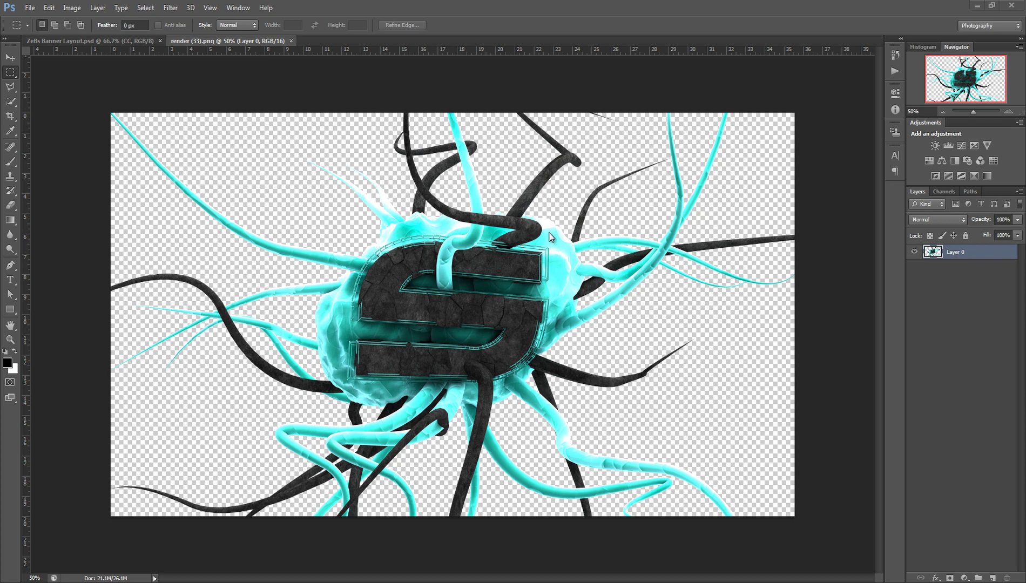
Step: Switch to the Move tool with render (33).png open
left_click(11, 58)
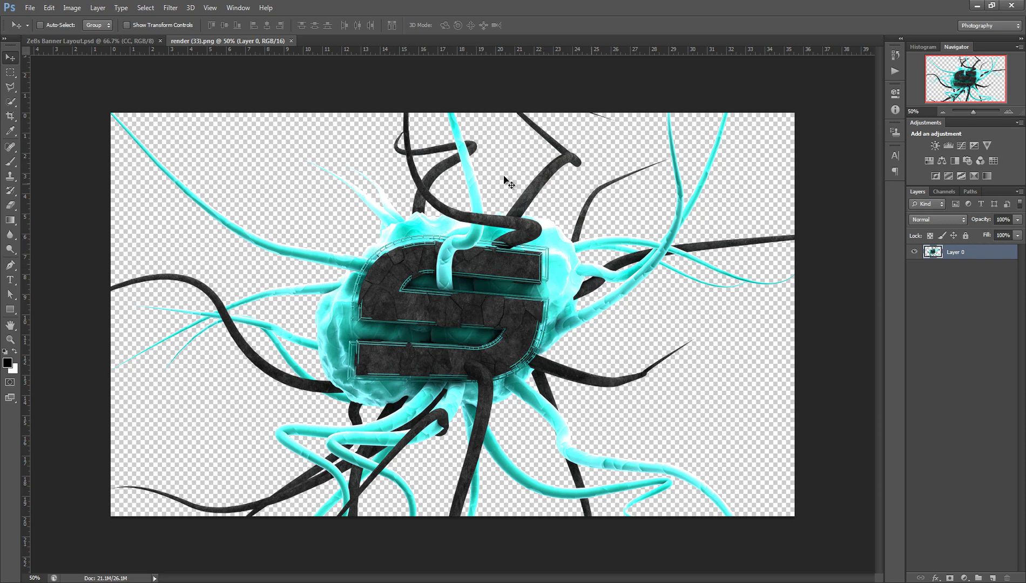
Step: Duplicate the render's Layer 0 into ZeBs Banner Layout.psd
right_click(960, 256)
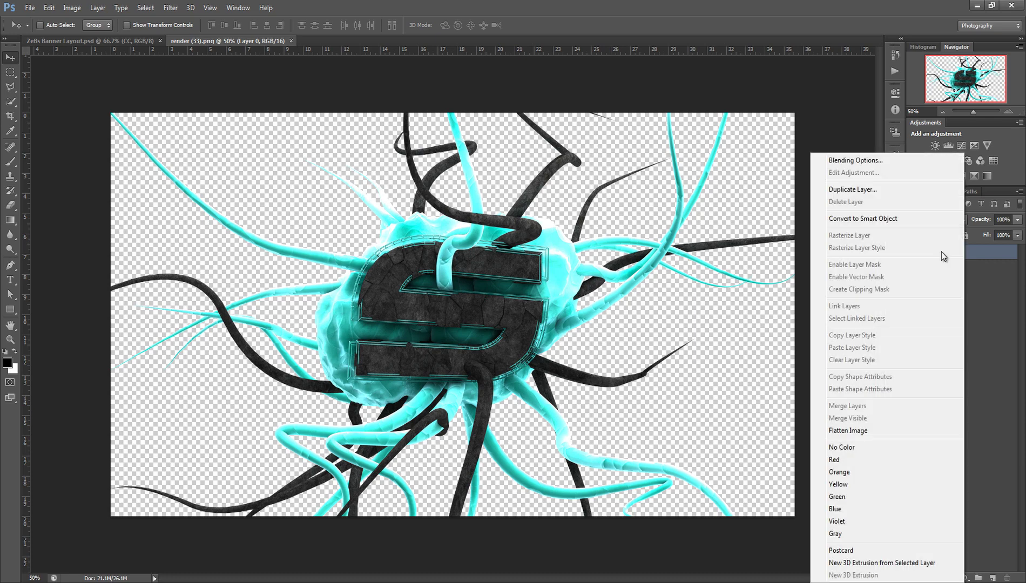
left_click(846, 190)
left_click(506, 227)
left_click(478, 233)
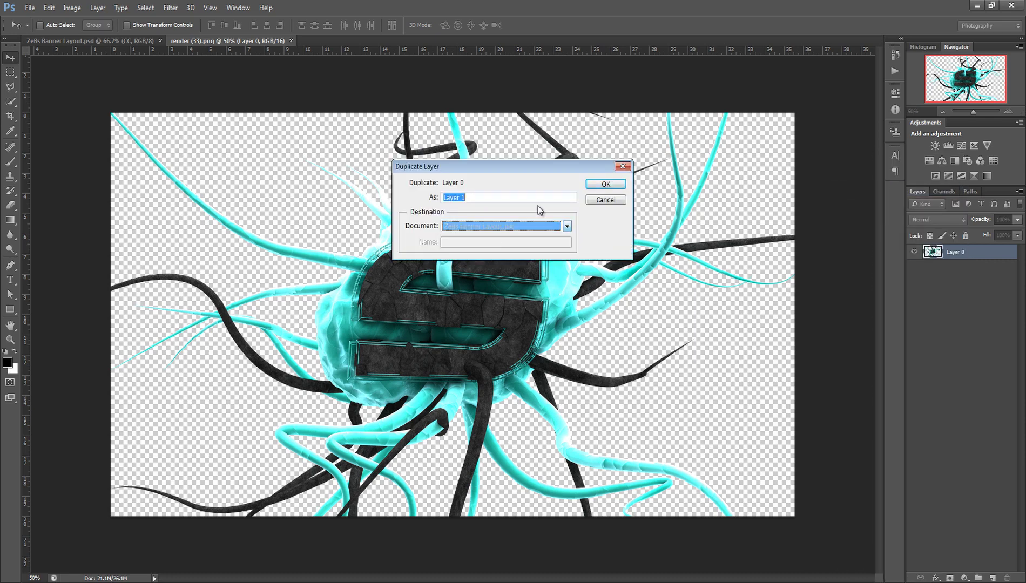
left_click(605, 184)
key("ctrl+Tab")
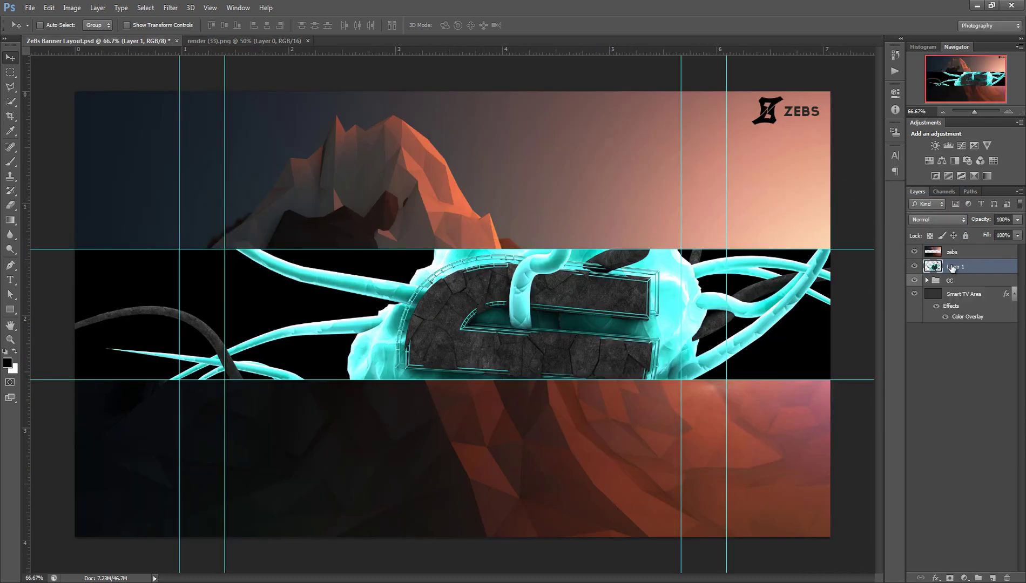
Step: Place Layer 1 below the CC group, scaled to 62.5% and centred on the strip
left_click_drag(954, 268, 955, 292)
key("ctrl+t")
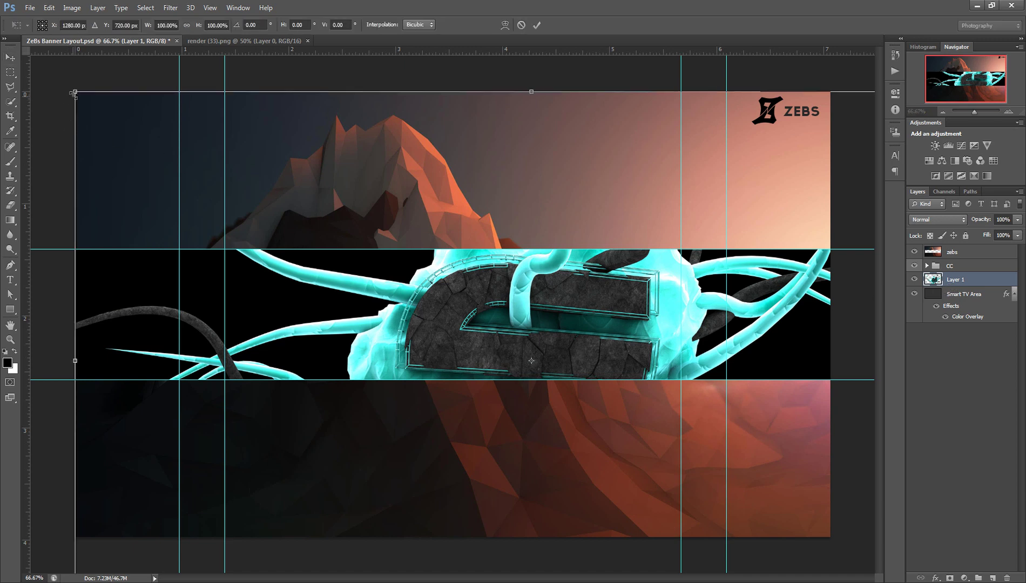
left_click_drag(75, 93, 417, 293)
left_click_drag(621, 403, 564, 331)
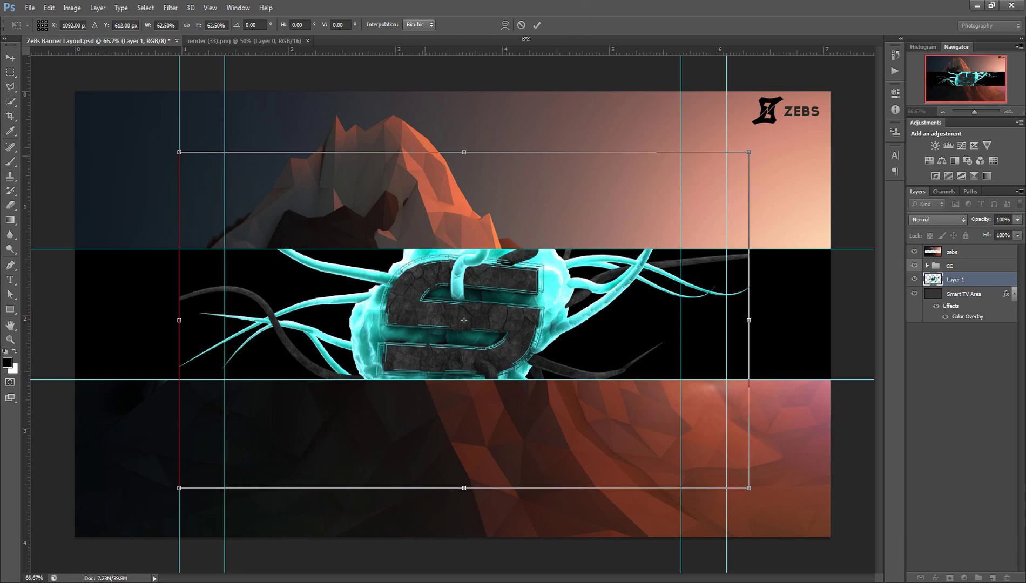
left_click(538, 25)
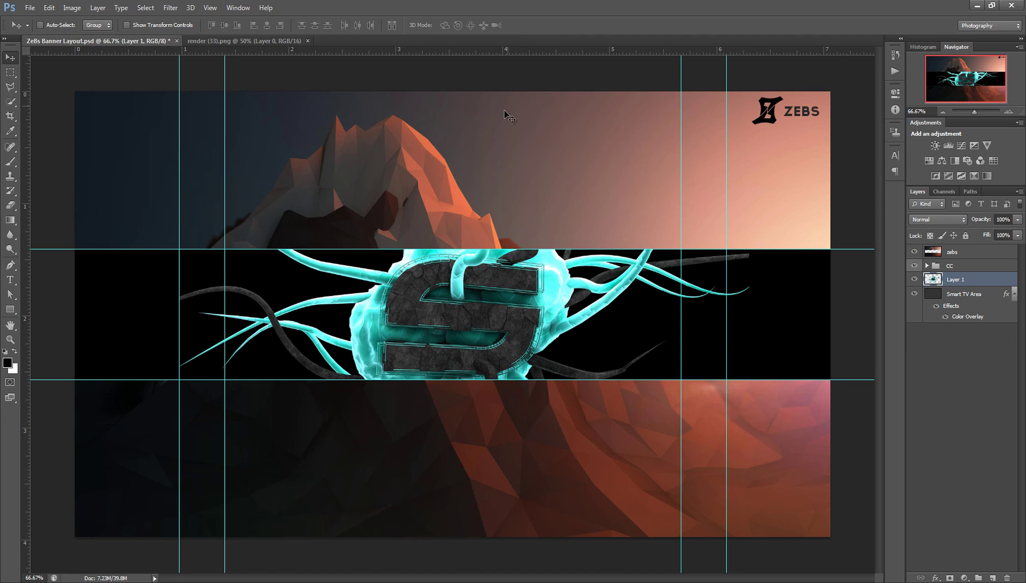
Step: Expand CC > OTHER, try Blue - Green, and turn on the Gold colour grade
left_click(940, 266)
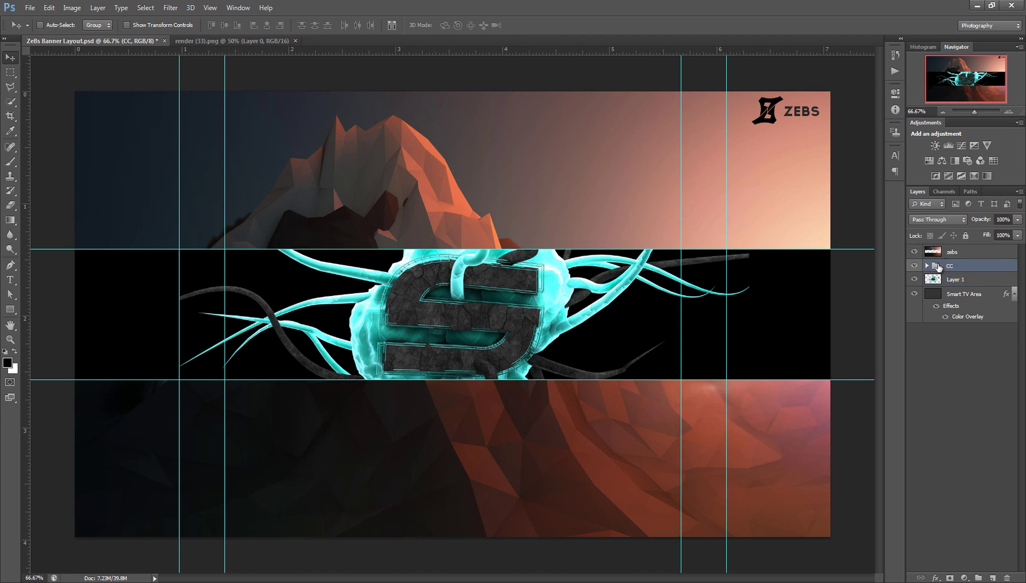
left_click(928, 266)
left_click(927, 345)
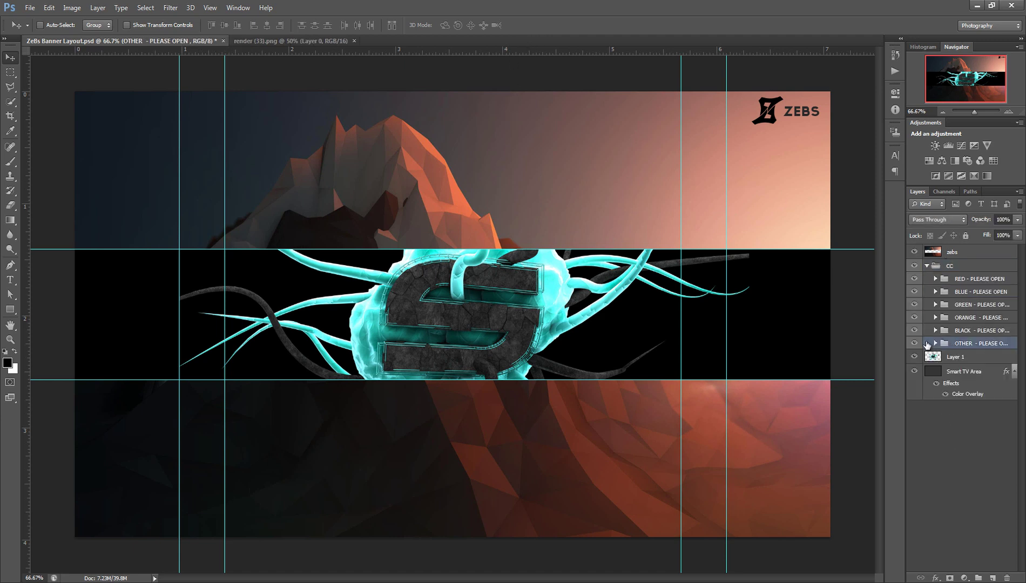
left_click(936, 343)
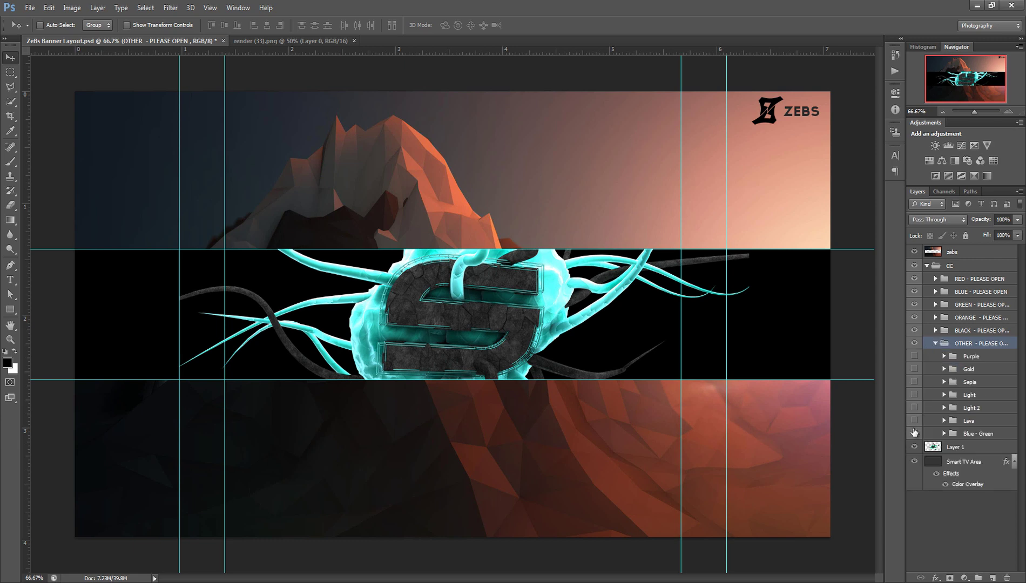
left_click(913, 435)
left_click(913, 435)
left_click(914, 370)
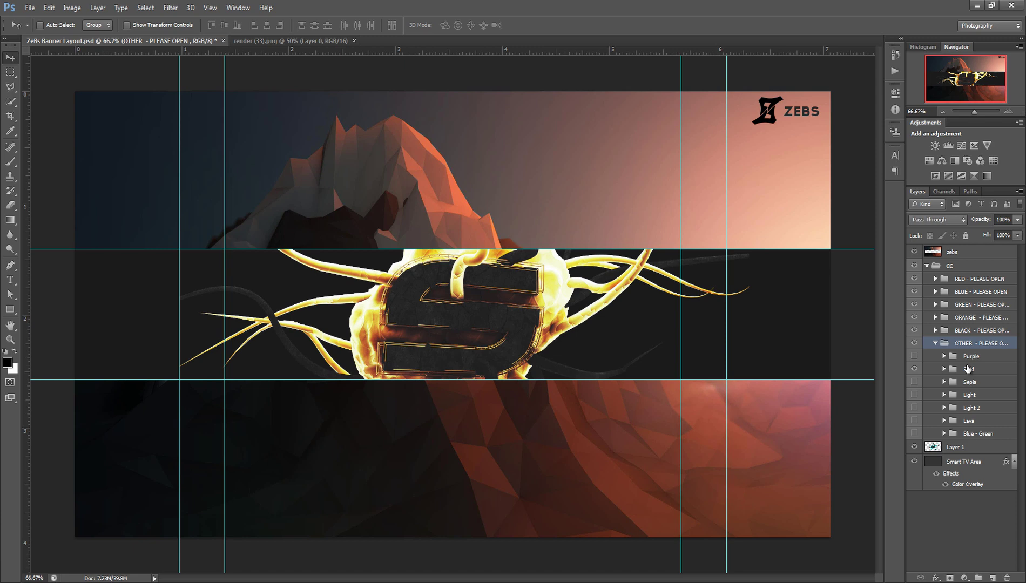
Step: Move Gold above Layer 1, delete the CC group, and hide Gold
left_click_drag(965, 373, 960, 447)
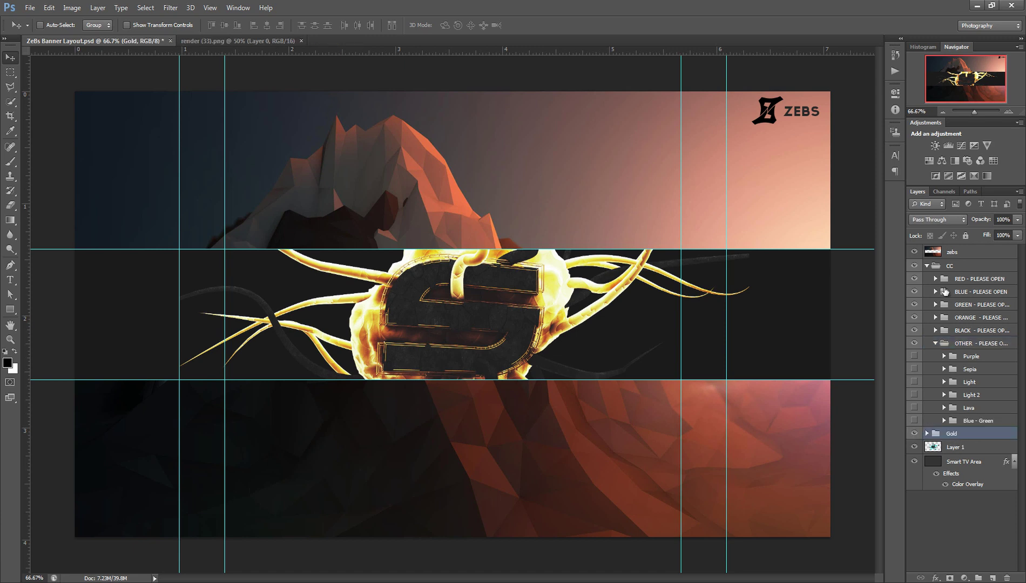
left_click(947, 267)
key("Delete")
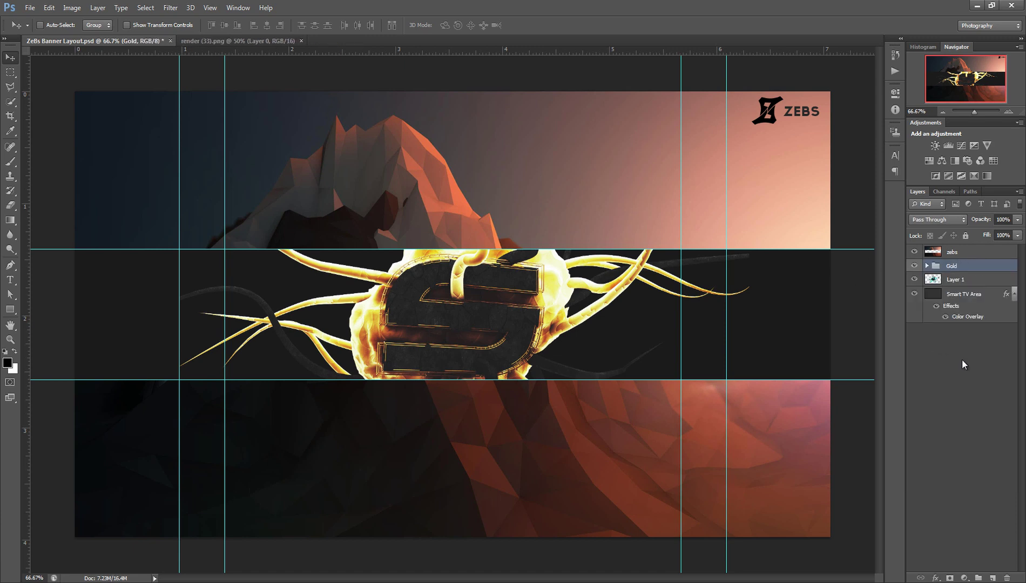
left_click(963, 364)
left_click(915, 265)
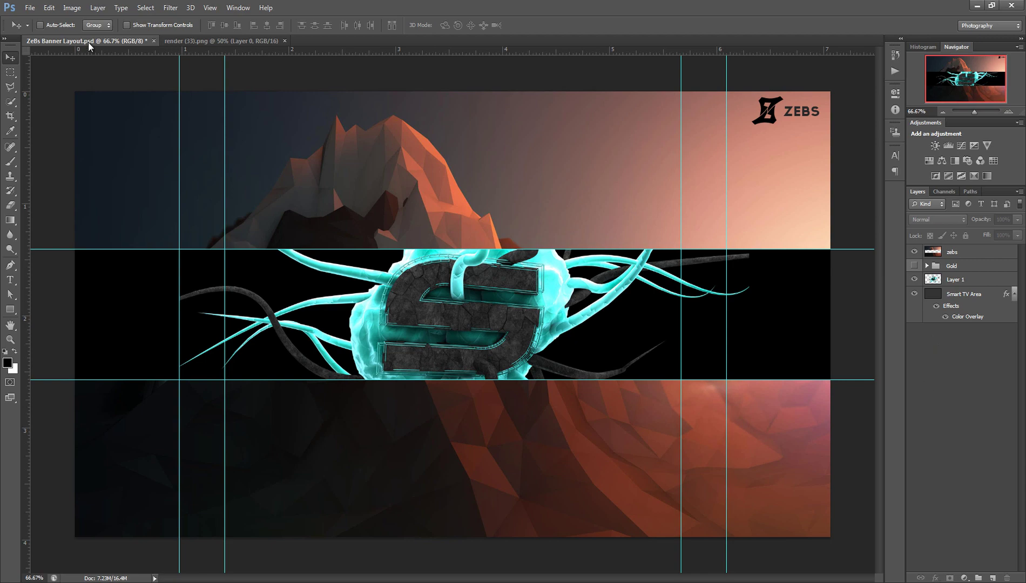
left_click(274, 41)
Step: Close render (33).png and open Zebs Everything V4 Pack.psd from Desktop > GFX
left_click(286, 41)
left_click(30, 7)
left_click(38, 30)
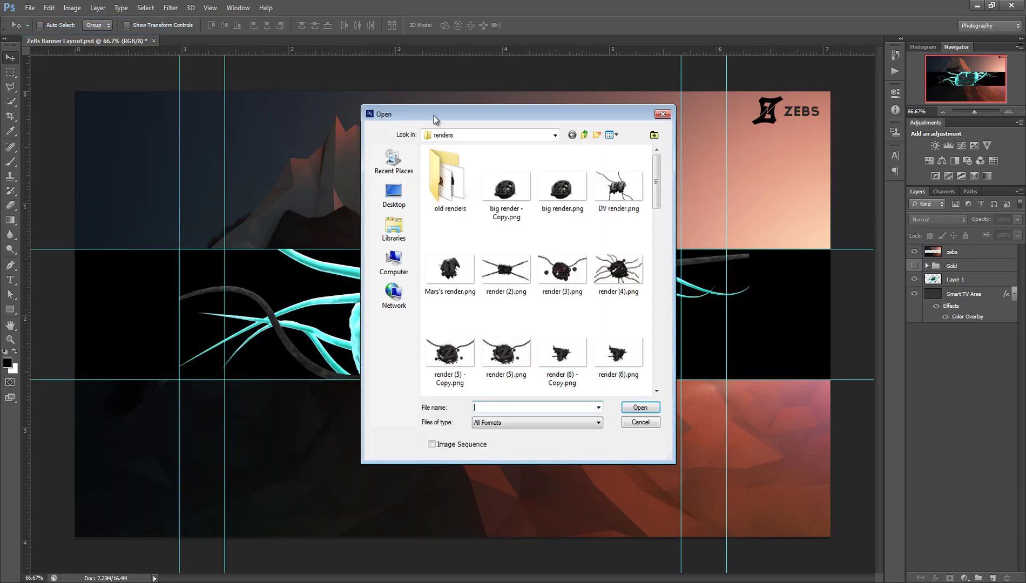
left_click(414, 202)
scroll(576, 274, "down", 10)
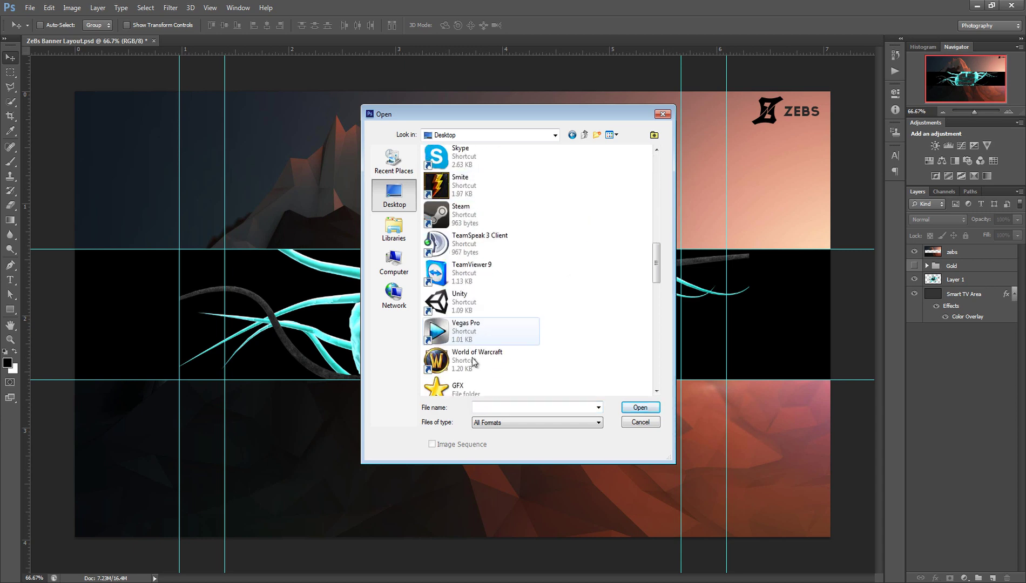
double_click(467, 384)
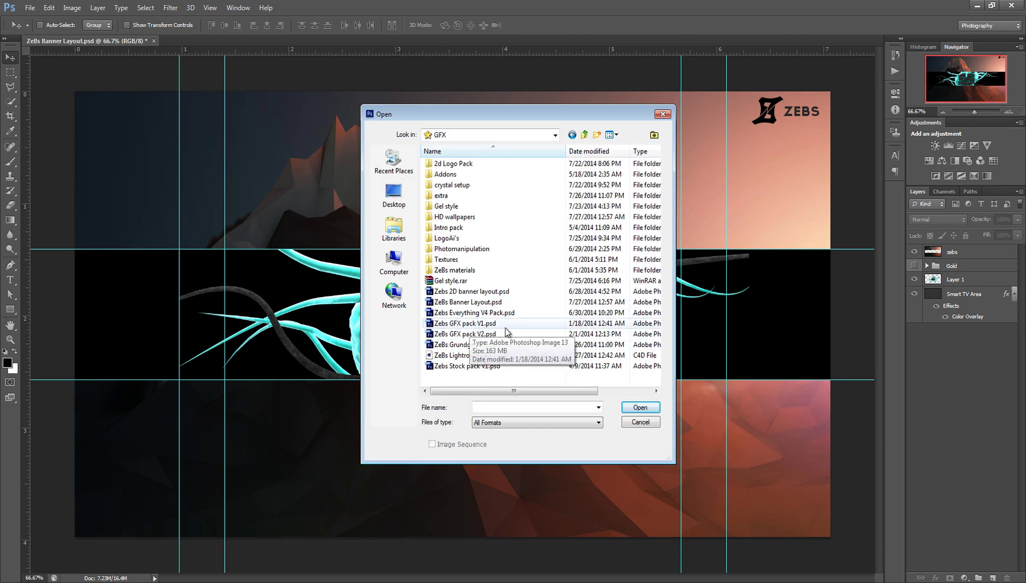
double_click(513, 314)
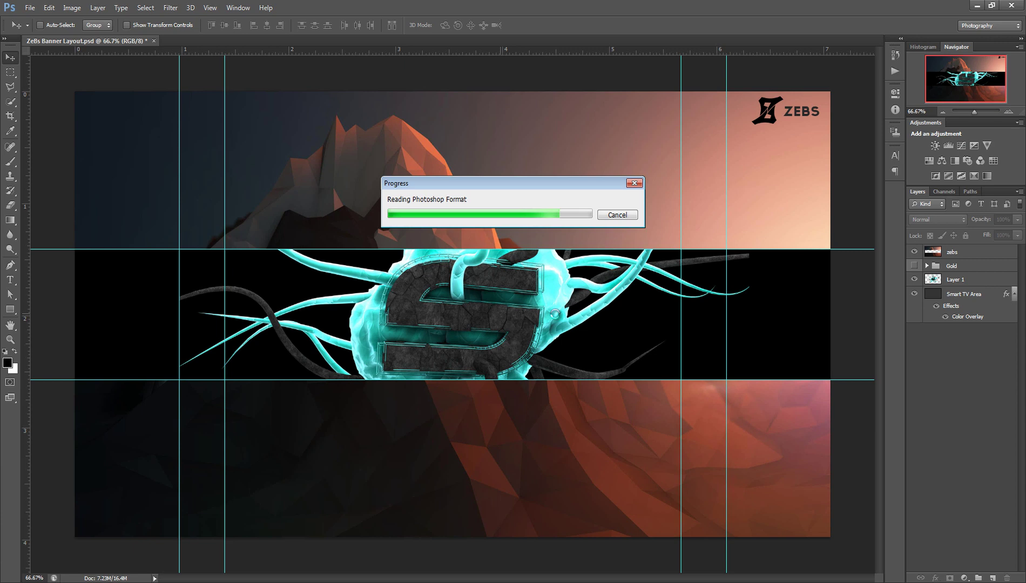
Step: Dismiss the missing-fonts warning, delete the Delete layer, and expand the 3D group
left_click(516, 227)
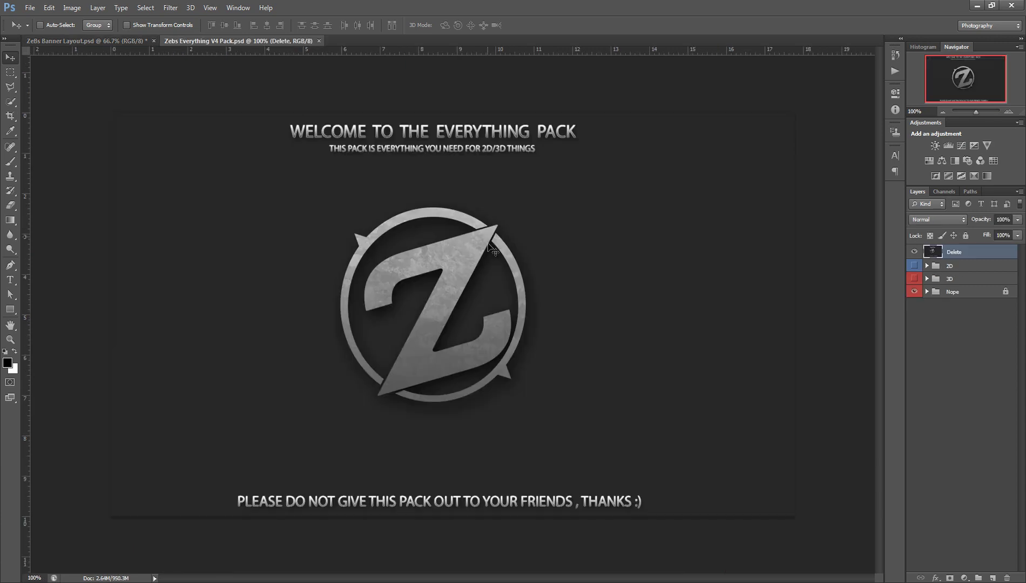
key("Delete")
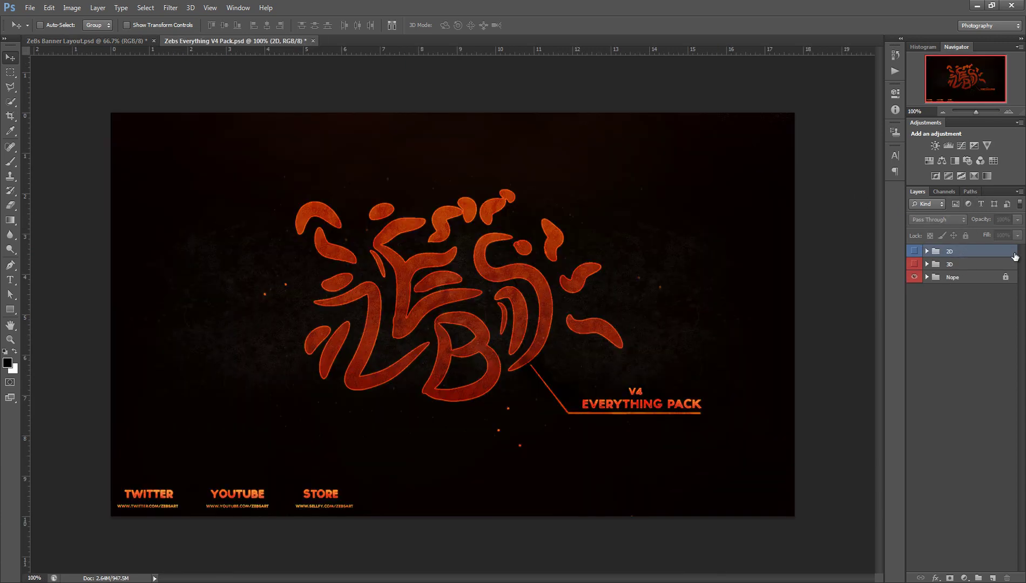
left_click(963, 330)
left_click(927, 264)
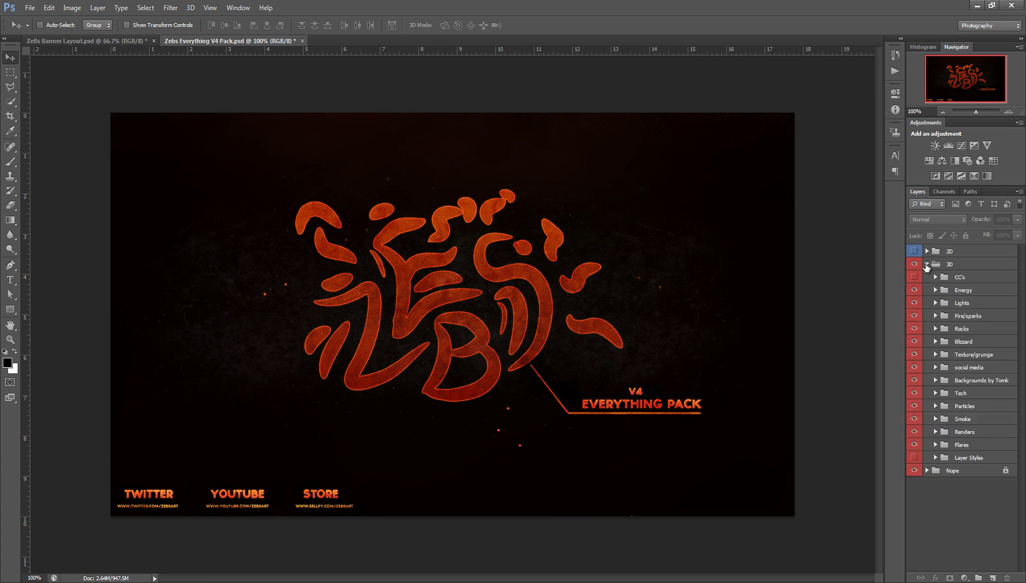
left_click(952, 305)
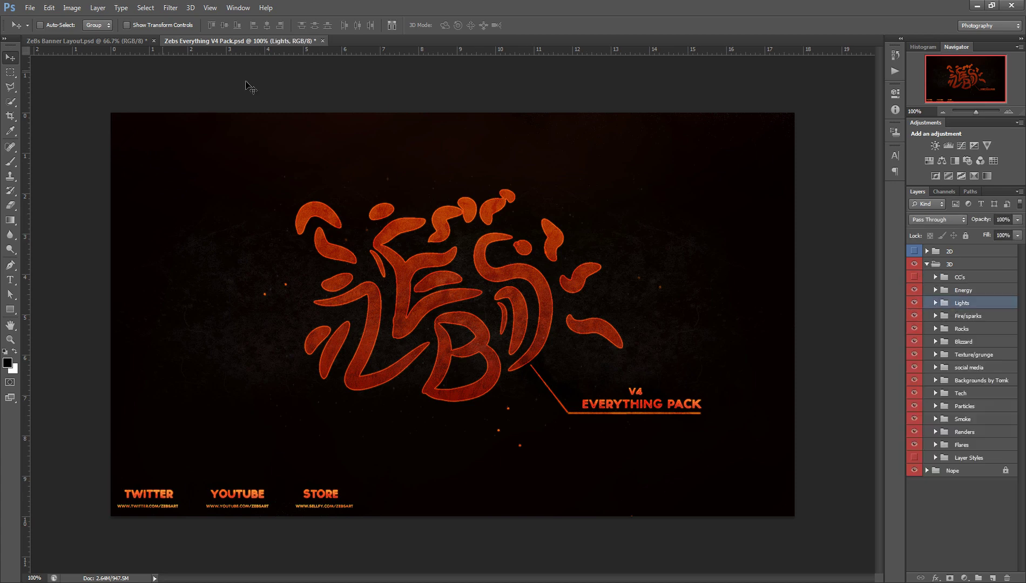
left_click(937, 303)
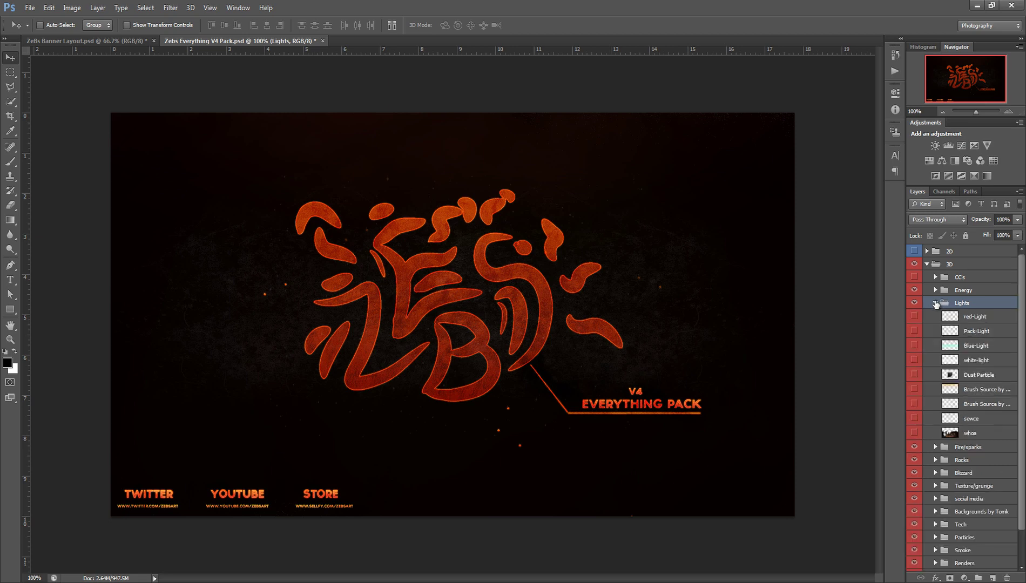
left_click(937, 304)
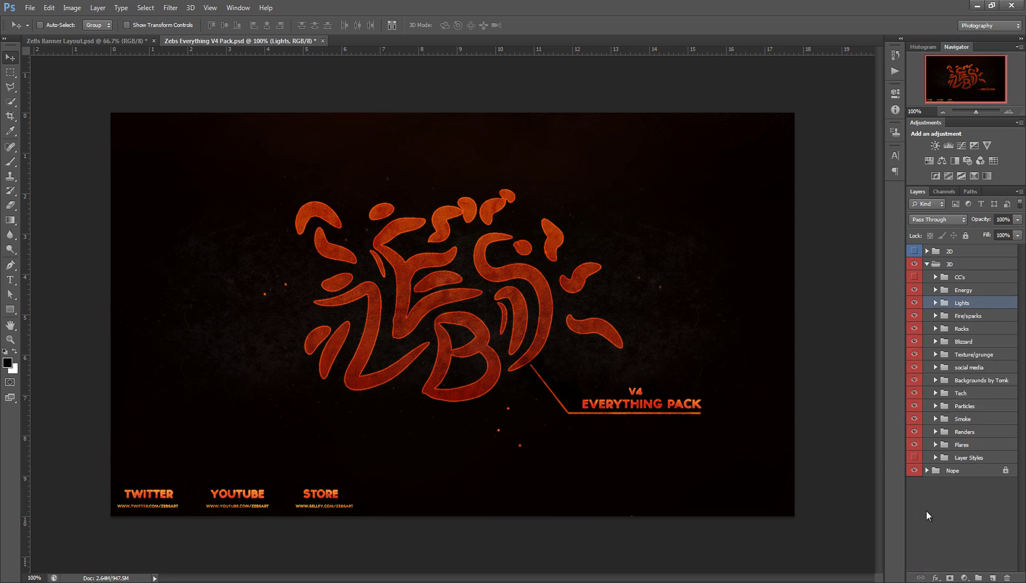
left_click(956, 519)
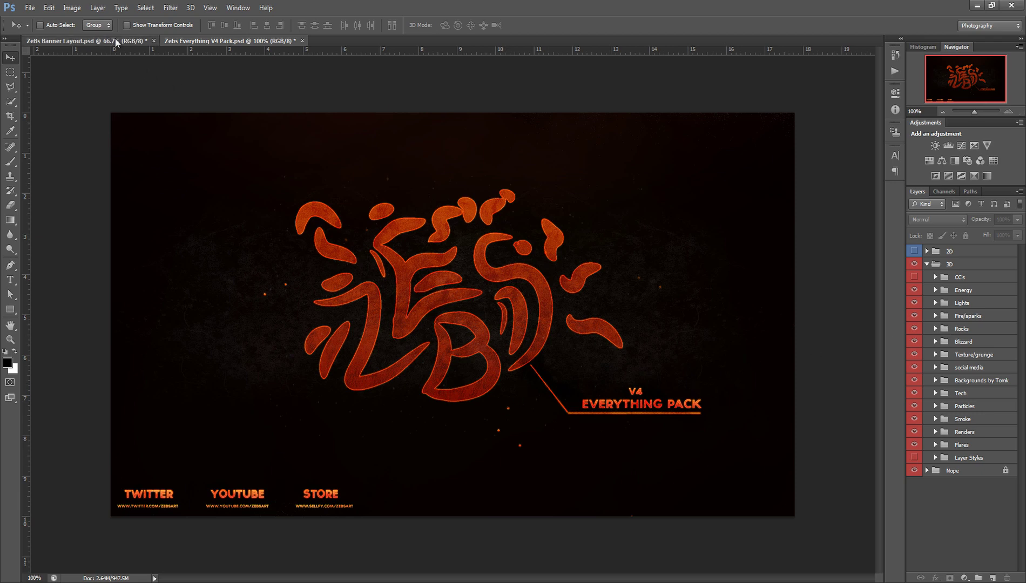
Step: Duplicate Layer 1 in the ZeBs Banner Layout document
left_click(116, 41)
left_click(960, 279)
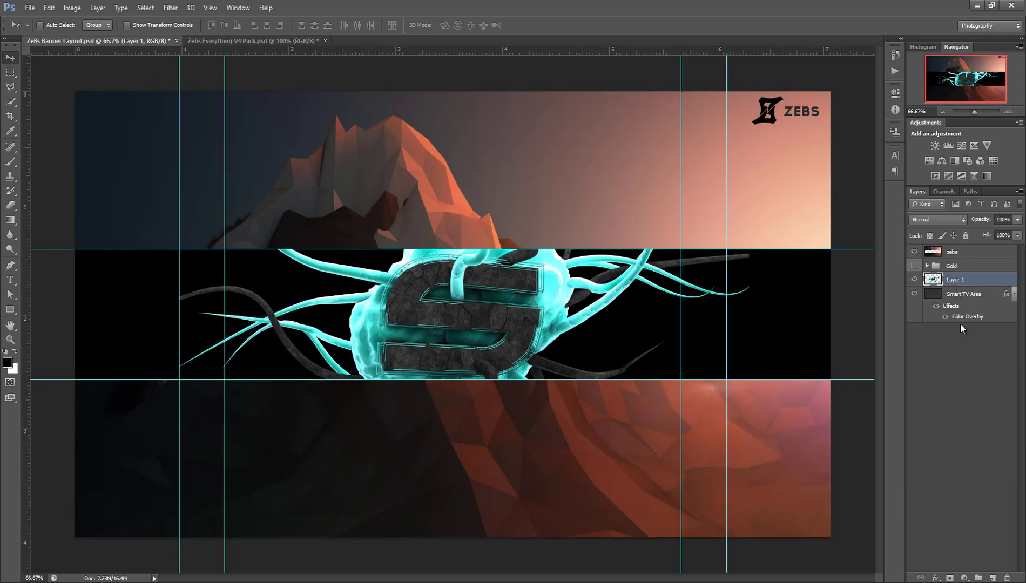
key("ctrl+j")
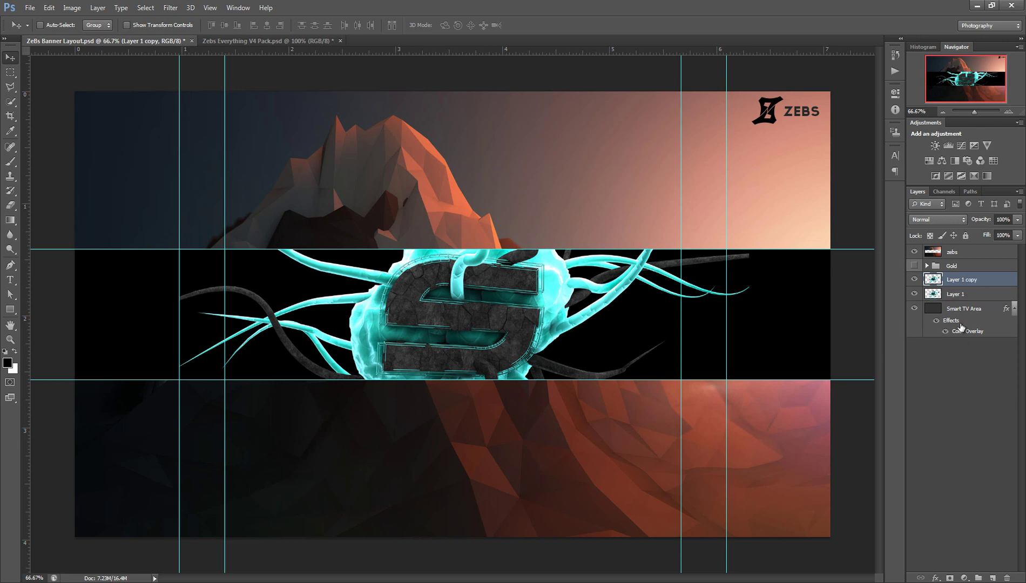
Step: Apply a Zoom Radial Blur (Best, amount 10) to the copy and place it below Layer 1
left_click(171, 7)
mouse_move(226, 121)
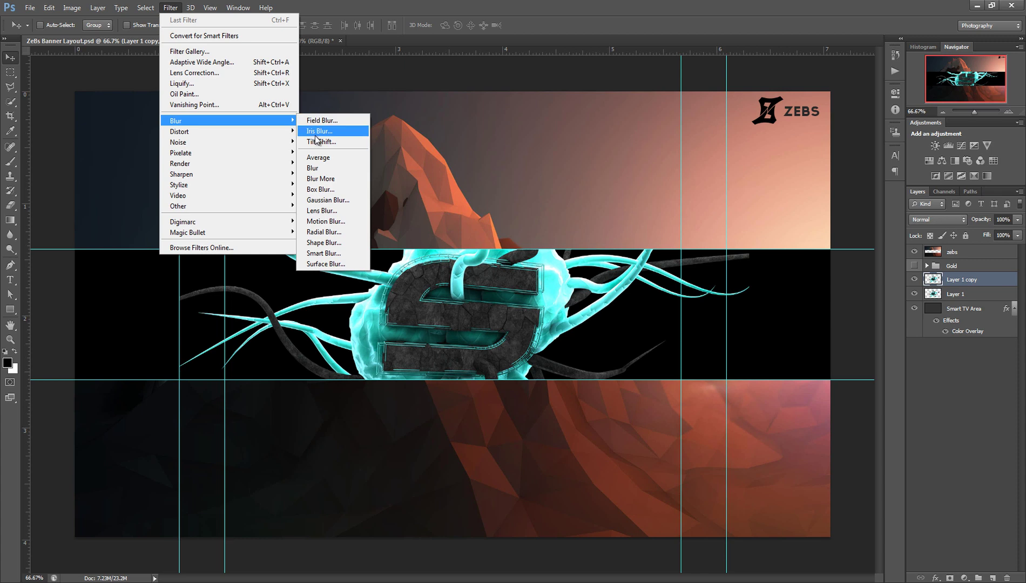
left_click(329, 232)
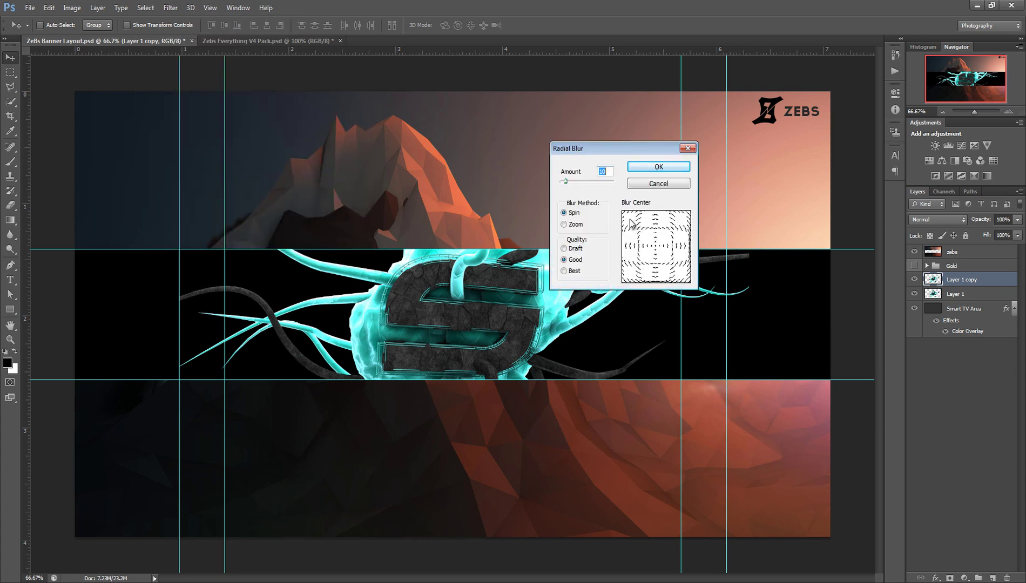
left_click(565, 224)
left_click(565, 270)
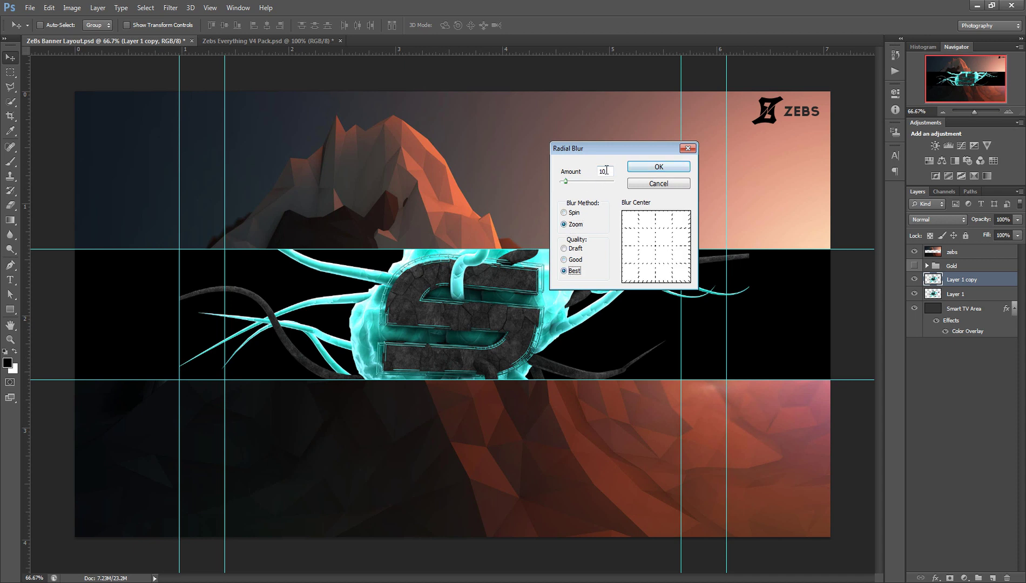
left_click(589, 173)
left_click(643, 169)
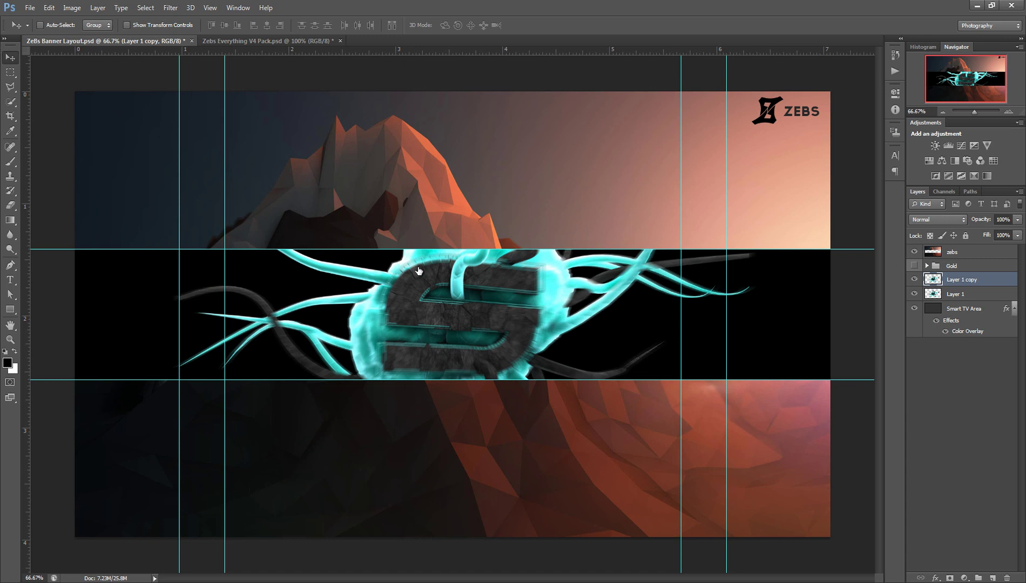
left_click_drag(953, 280, 960, 303)
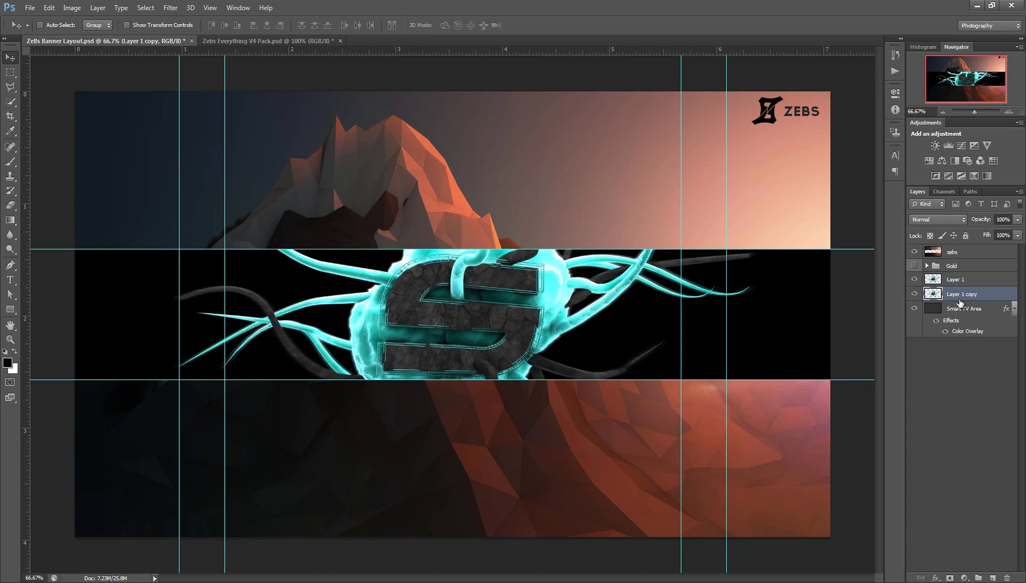
Step: Toggle Layer 1 copy's visibility to compare the radial blur effect
left_click(916, 295)
left_click(916, 295)
left_click(916, 295)
left_click(917, 294)
Step: Duplicate Layer 1 and apply Glowing Edges (Width 1, Brightness 8, Smoothness 5)
left_click(942, 284)
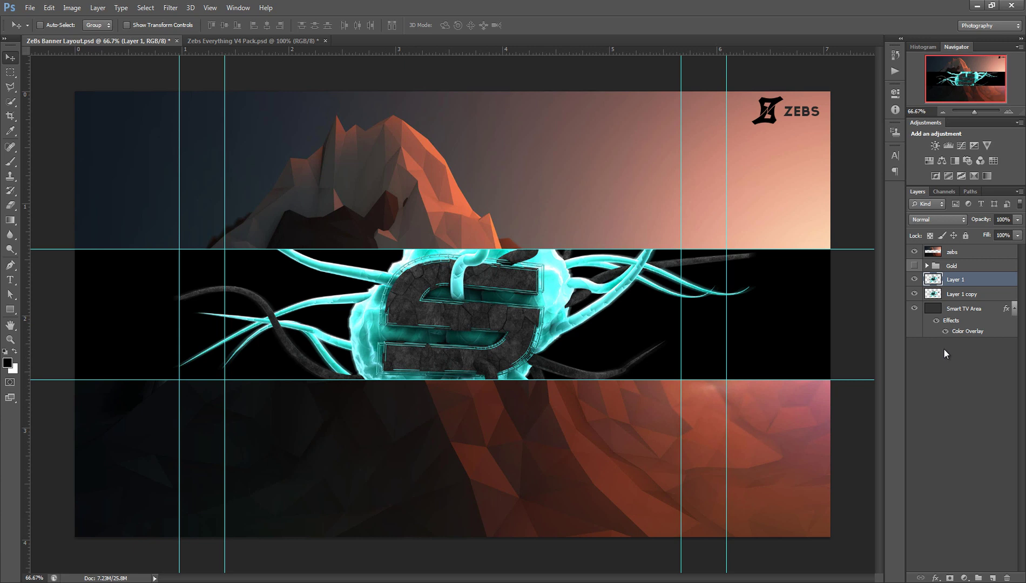
key("ctrl+j")
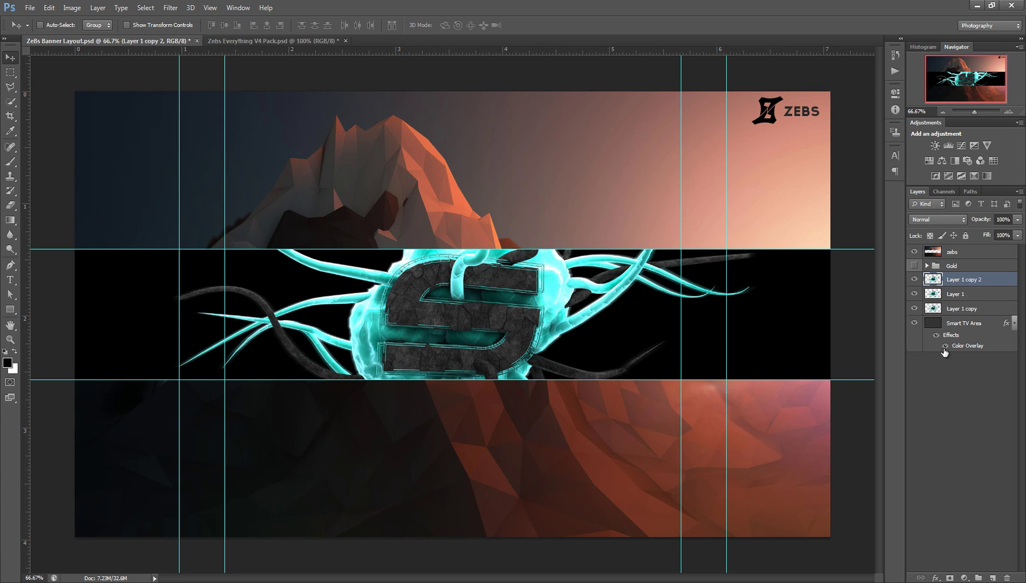
left_click(169, 7)
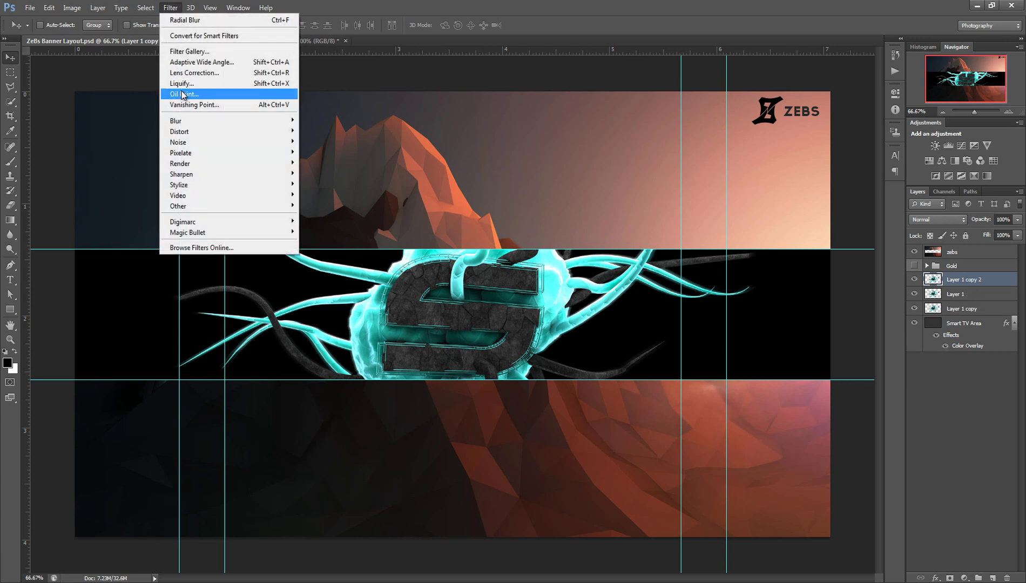
left_click(208, 51)
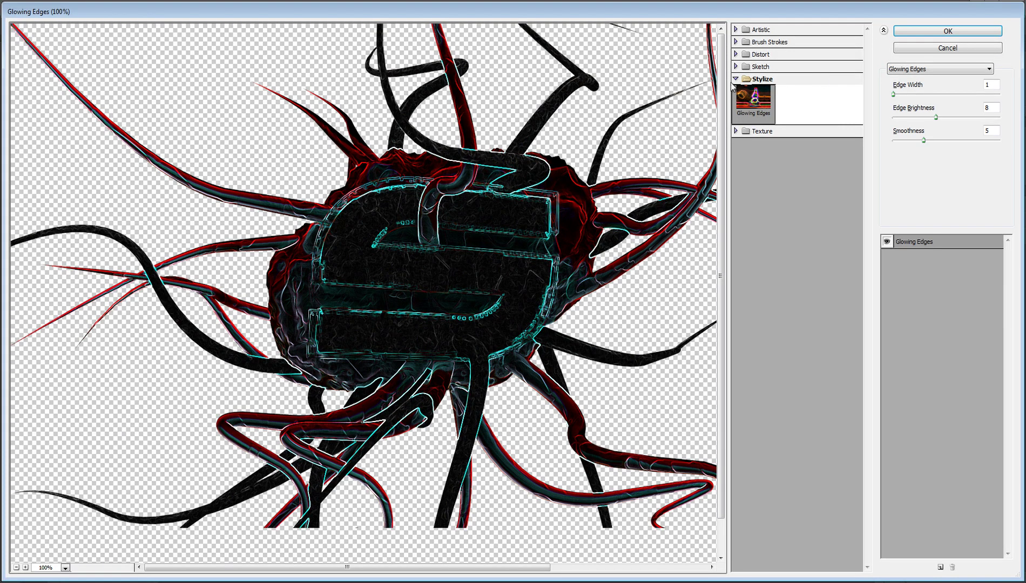
left_click(749, 80)
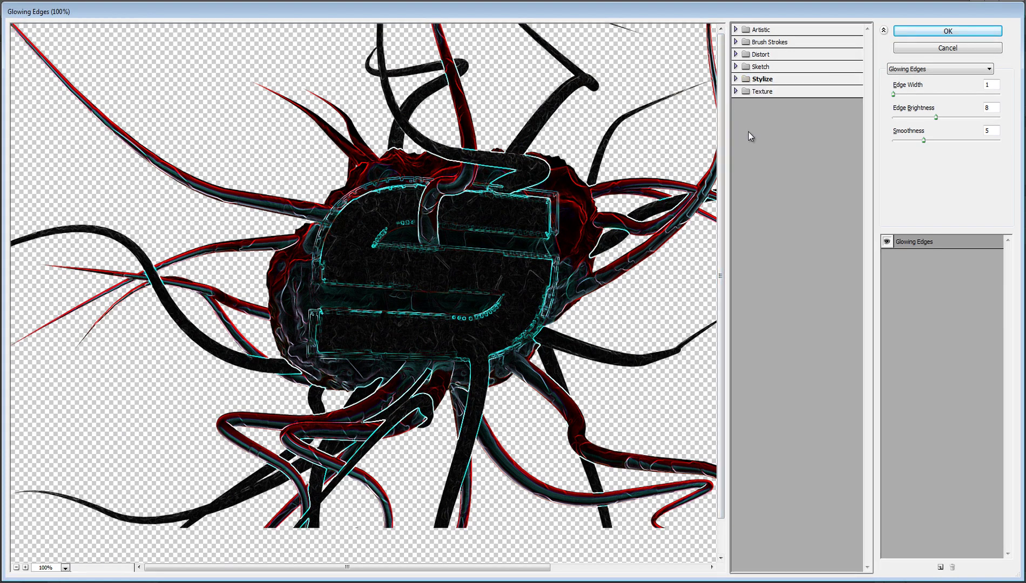
left_click(738, 80)
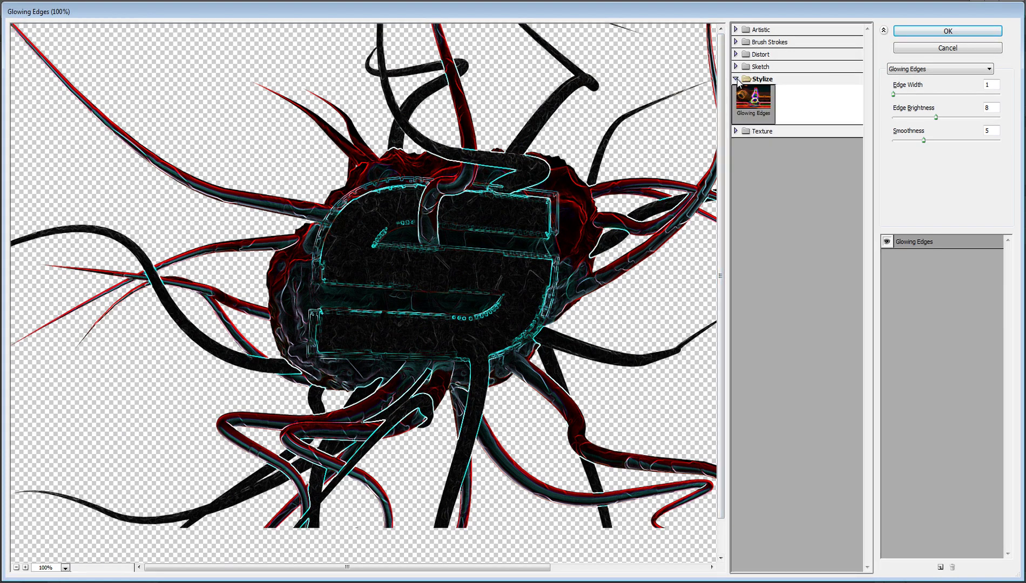
left_click(935, 32)
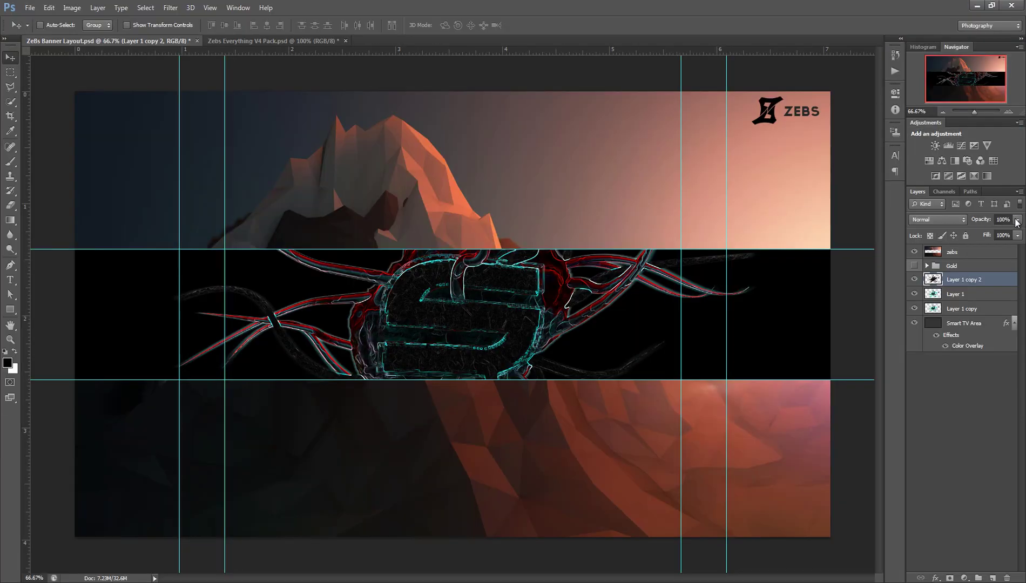
Step: Lower the glowing-edges layer to 27% opacity and set the Eraser to 288 px
left_click_drag(1018, 224, 981, 235)
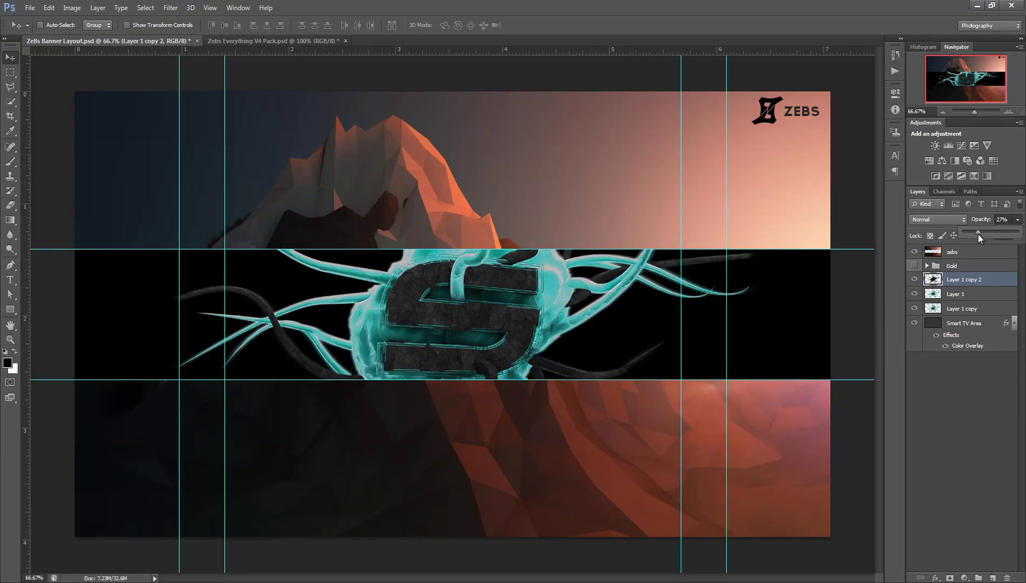
left_click(10, 205)
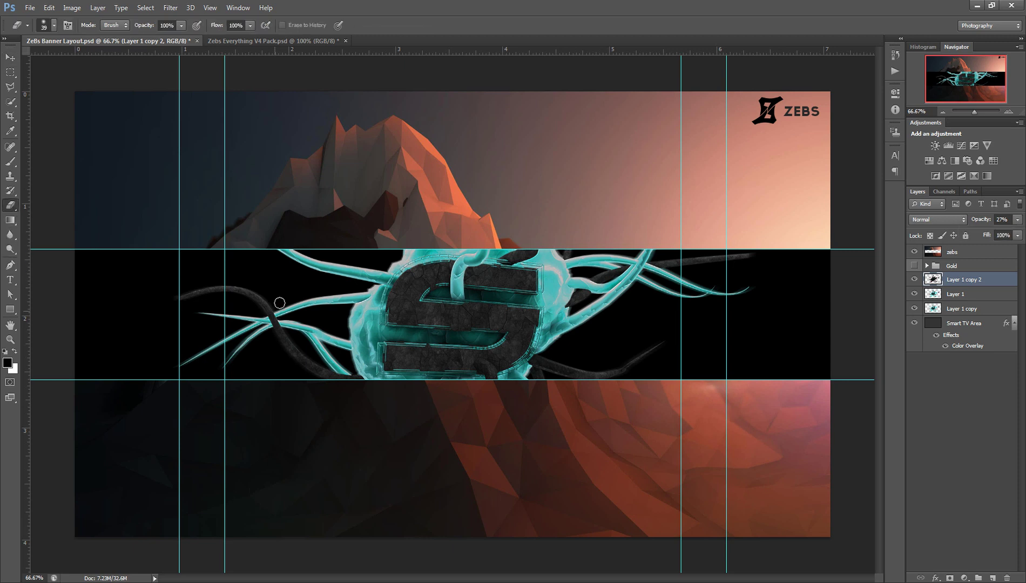
left_click(51, 26)
left_click_drag(89, 63, 92, 62)
left_click(140, 400)
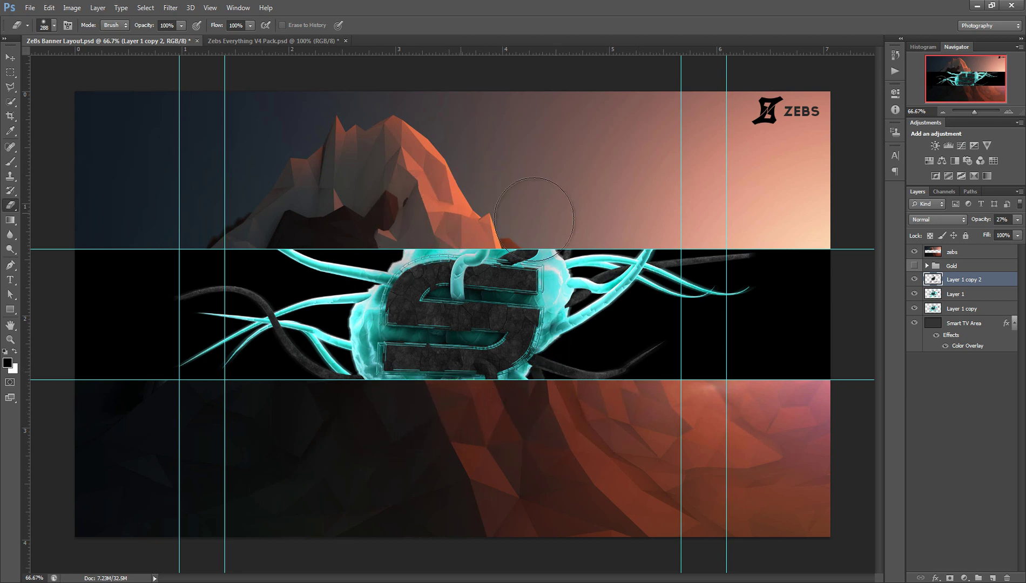
Step: Return to the Move tool, reset opacity to 100%, then lower it to 26%
left_click(10, 54)
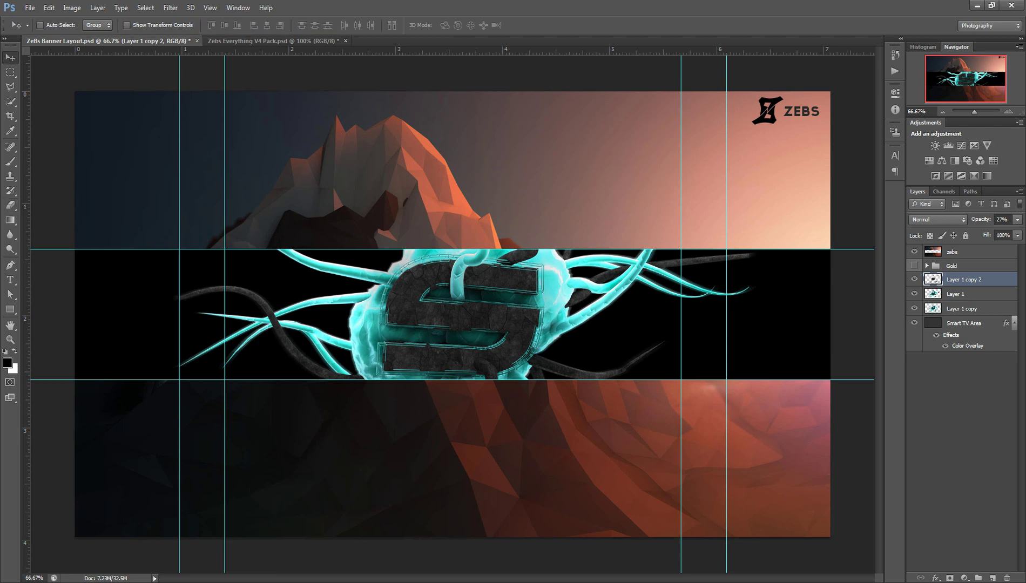
left_click(1018, 220)
left_click_drag(1014, 236, 1021, 237)
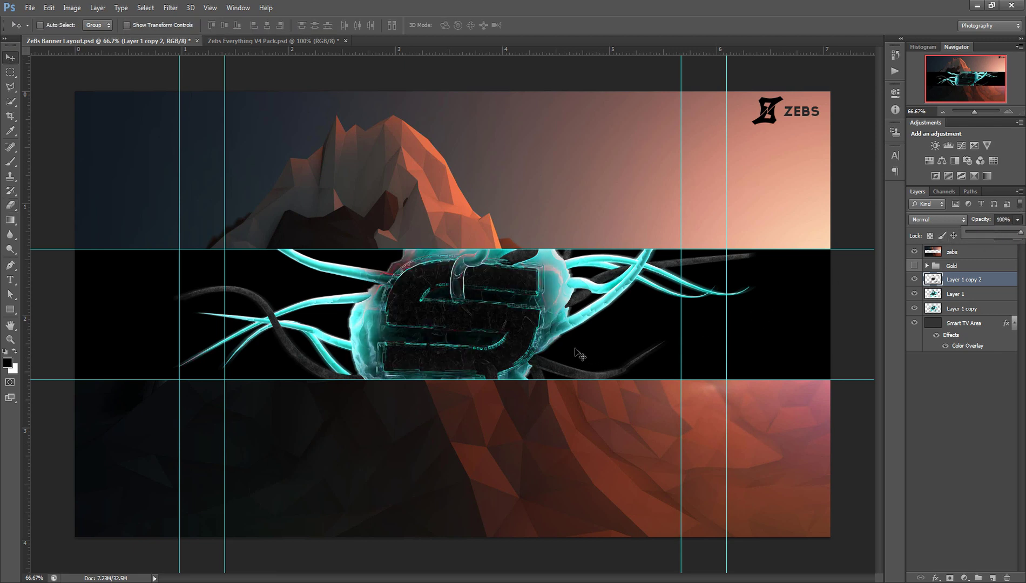
left_click(948, 287)
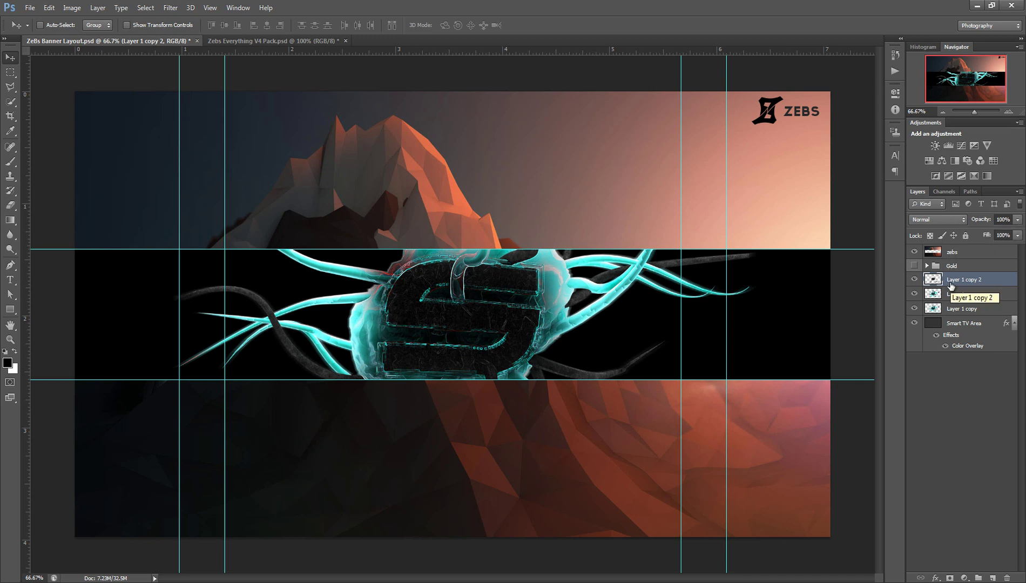
mouse_move(951, 286)
left_mouse_down()
mouse_move(951, 306)
mouse_move(952, 286)
left_mouse_up()
left_click(1018, 220)
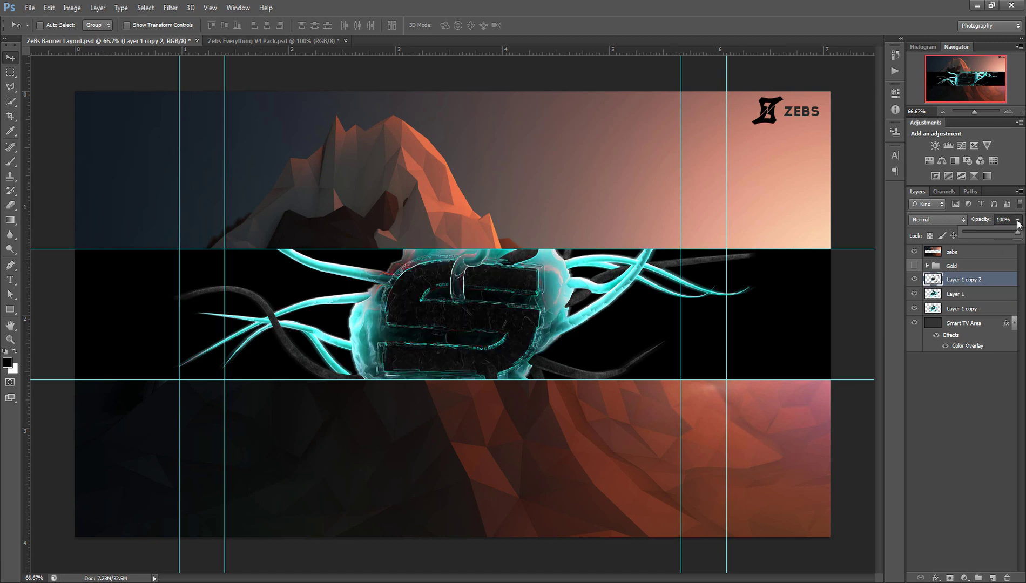
left_click(985, 233)
left_click_drag(982, 232, 979, 231)
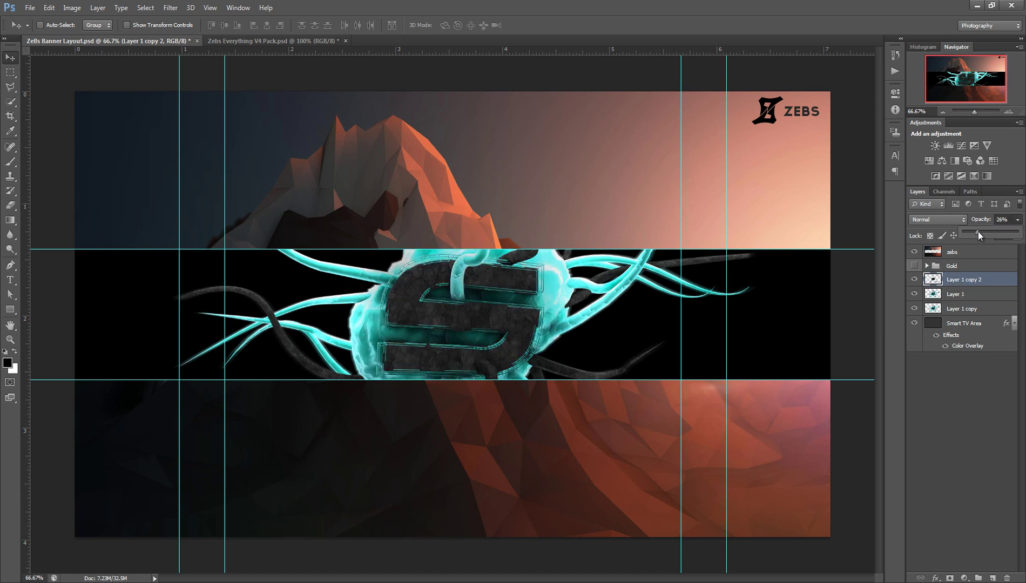
left_click(1014, 371)
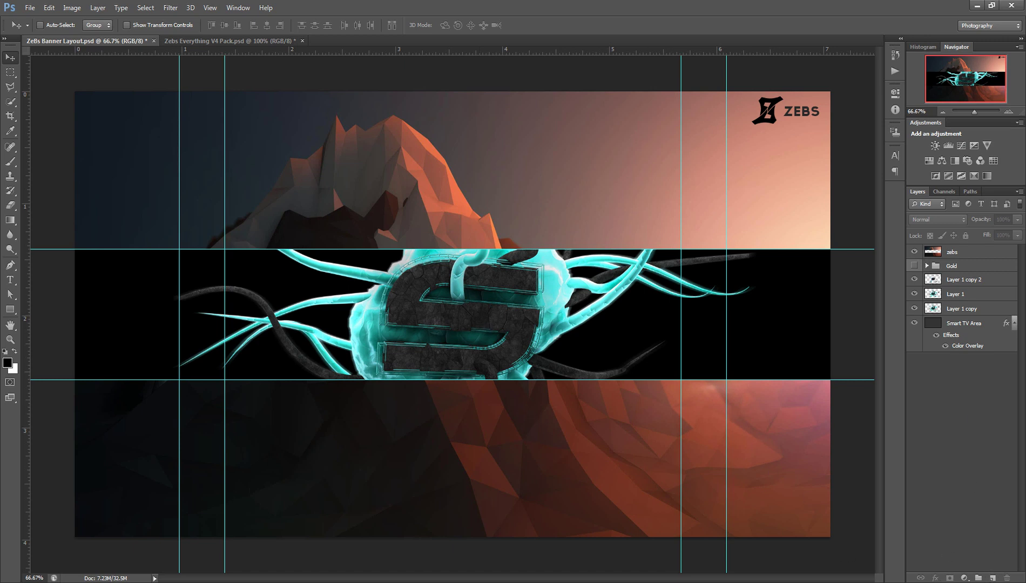
Step: Add a new Layer 2 below the Gold group and show Gold
left_click(992, 578)
left_click_drag(970, 256, 963, 300)
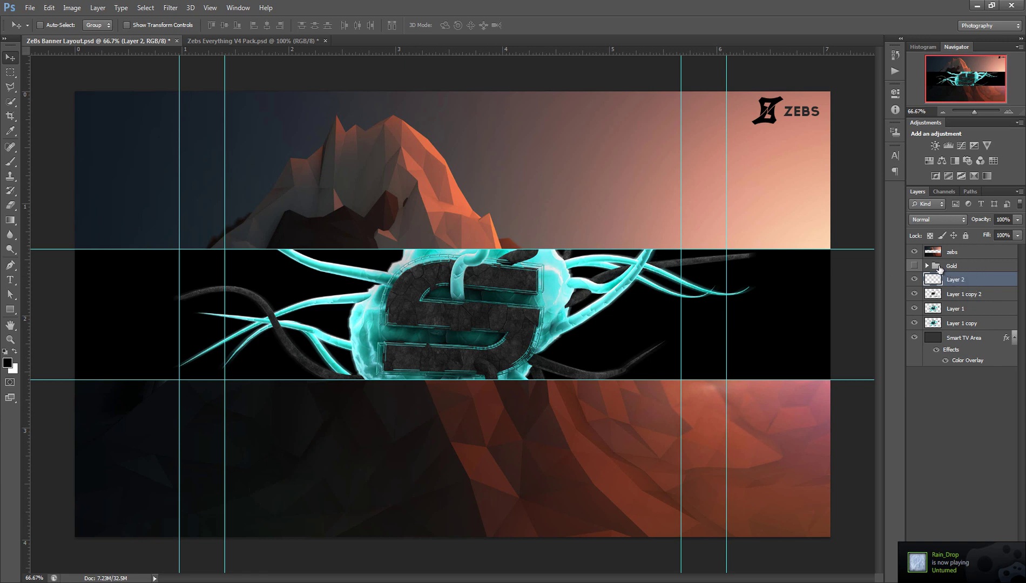
left_click(914, 266)
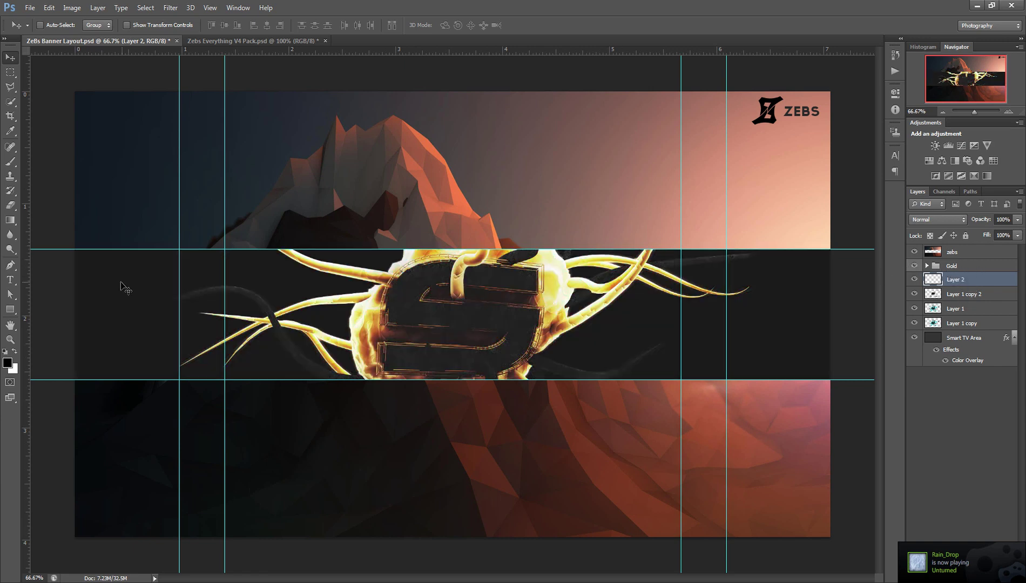
Step: Set up the Brush tool with a white foreground at 71 px
left_click(10, 162)
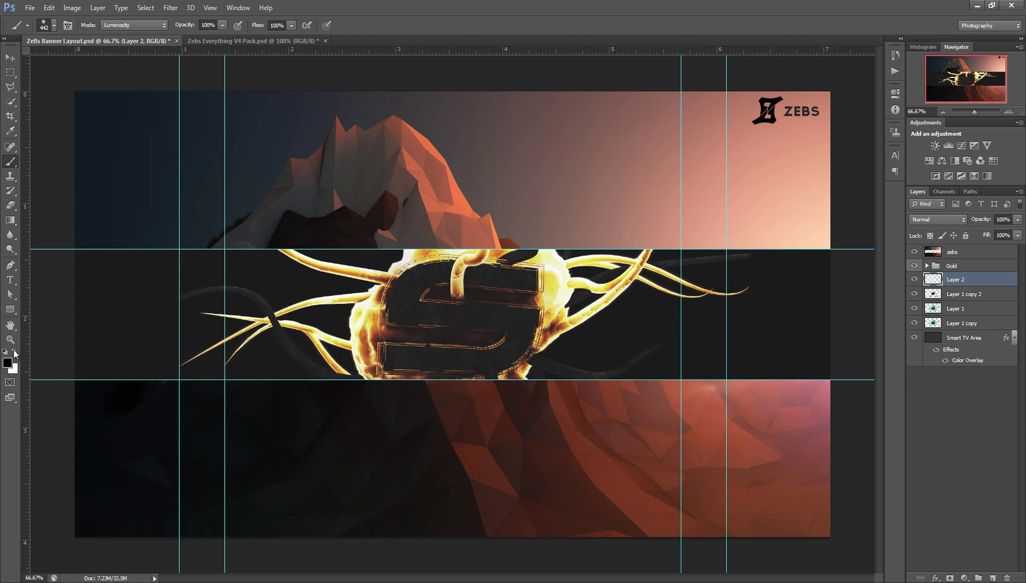
left_click(8, 363)
left_click(838, 397)
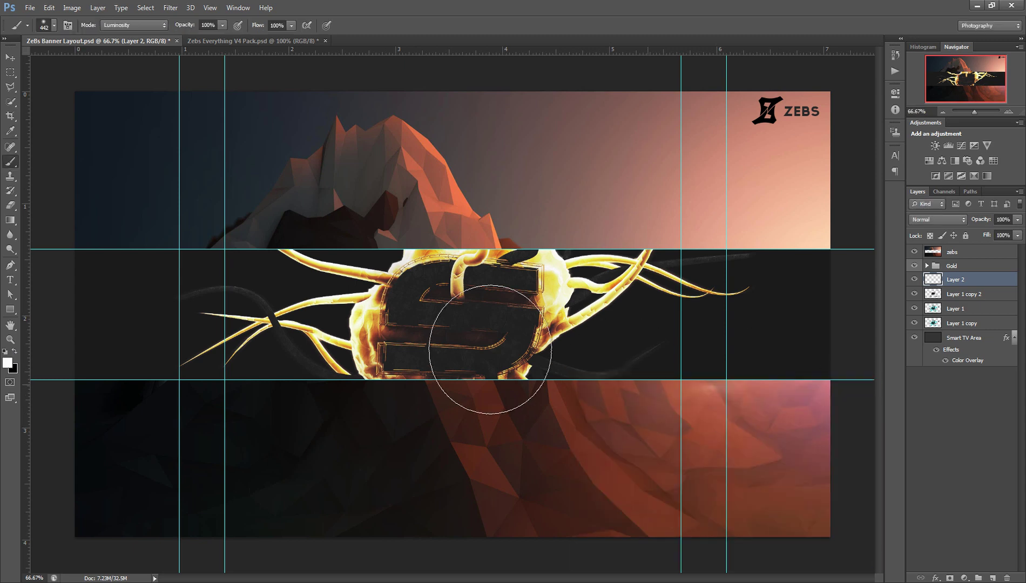
scroll(486, 370, "up", 5)
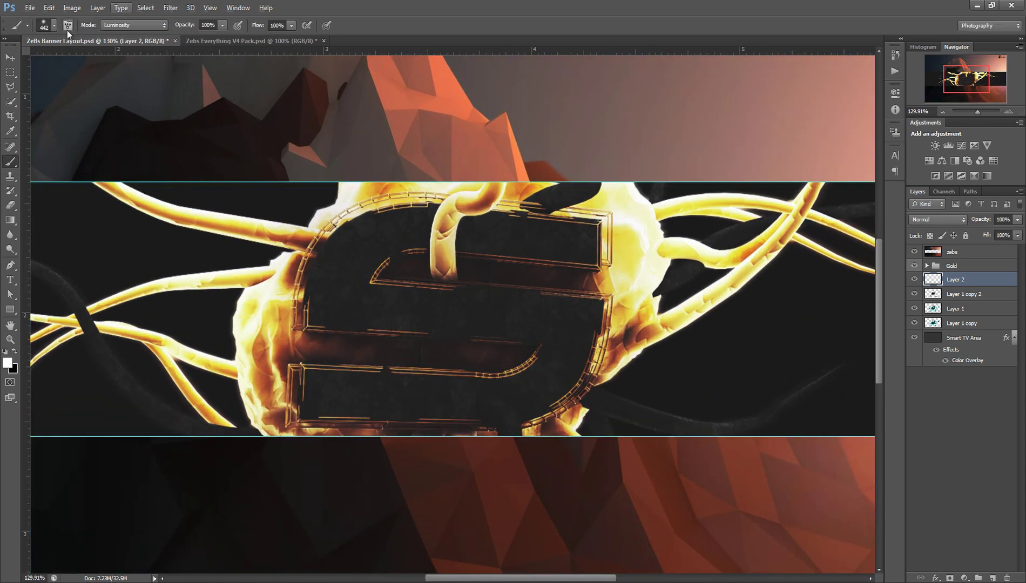
left_click(54, 25)
left_click_drag(60, 59, 51, 62)
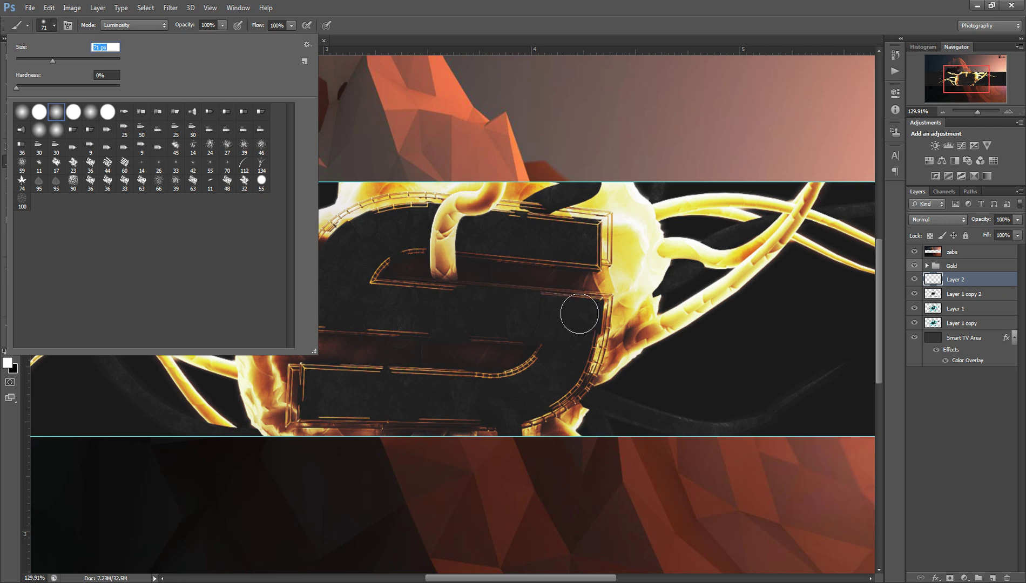
left_click(573, 306)
Step: Paint soft white strokes along the S's upper bar, lower bar and right curve
mouse_move(591, 311)
left_mouse_down()
mouse_move(328, 306)
mouse_move(334, 274)
mouse_move(368, 242)
mouse_move(408, 228)
mouse_move(580, 240)
left_mouse_up()
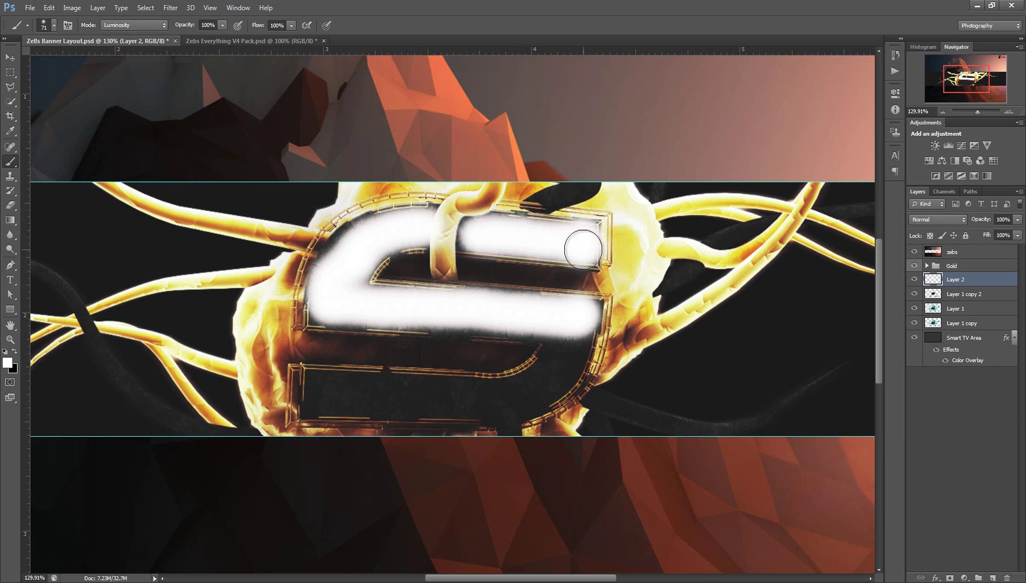
mouse_move(419, 305)
left_mouse_down()
mouse_move(328, 309)
mouse_move(339, 267)
mouse_move(402, 215)
left_mouse_up()
mouse_move(585, 320)
left_mouse_down()
mouse_move(553, 385)
mouse_move(581, 350)
mouse_move(564, 372)
mouse_move(555, 354)
mouse_move(527, 397)
mouse_move(314, 387)
mouse_move(312, 400)
mouse_move(460, 401)
mouse_move(329, 387)
mouse_move(359, 400)
mouse_move(562, 415)
mouse_move(492, 404)
mouse_move(565, 408)
left_mouse_up()
scroll(708, 403, "up", 2)
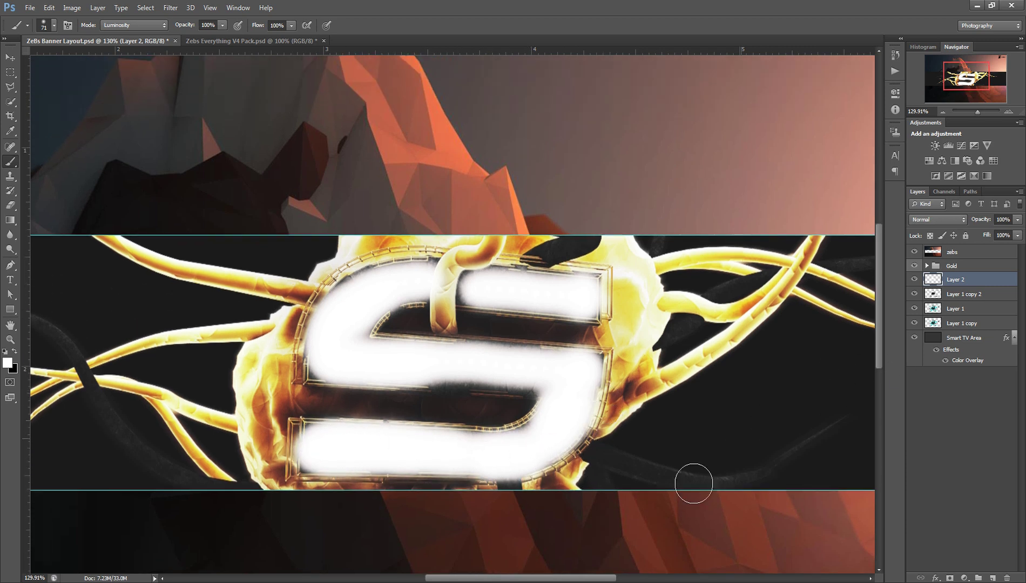
Step: Paint white streaks and dabs across the banner and around the logo
mouse_move(839, 436)
left_mouse_down()
mouse_move(815, 449)
mouse_move(828, 428)
mouse_move(769, 479)
mouse_move(783, 455)
mouse_move(691, 498)
mouse_move(610, 470)
left_mouse_up()
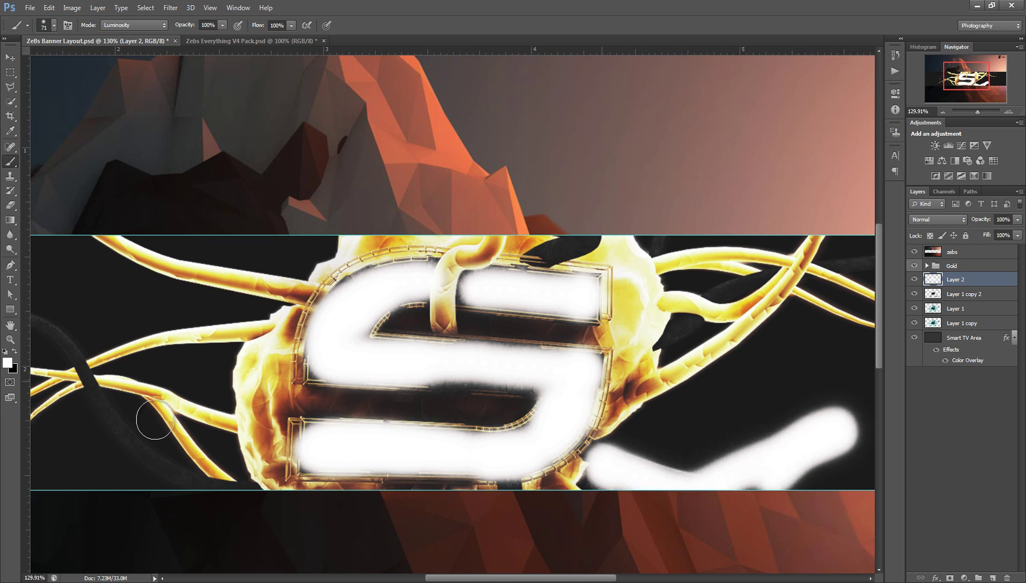
mouse_move(243, 502)
left_mouse_down()
mouse_move(171, 492)
mouse_move(110, 427)
mouse_move(214, 519)
left_mouse_up()
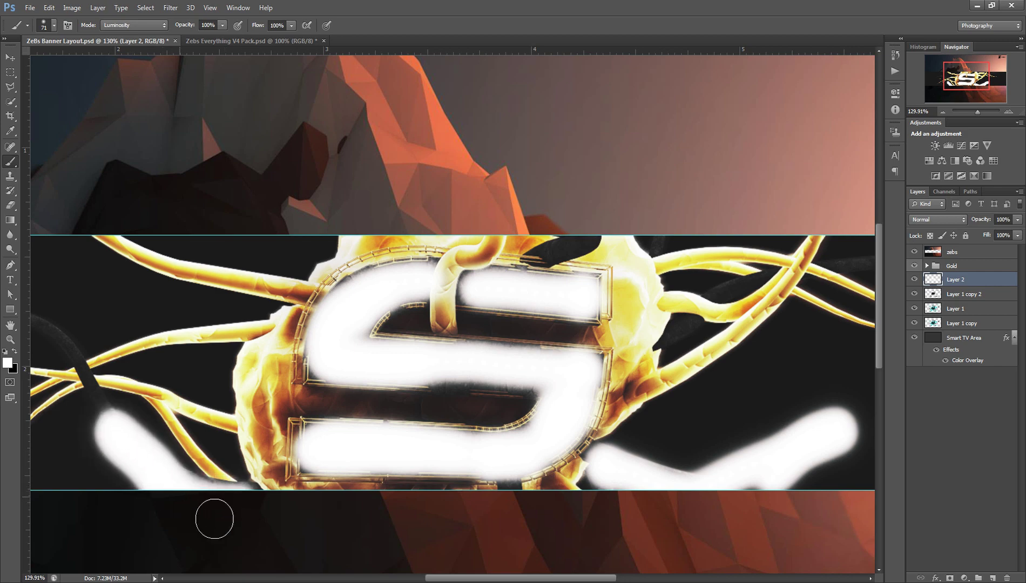
scroll(432, 378, "left", 5)
mouse_move(403, 330)
left_mouse_down()
mouse_move(332, 318)
mouse_move(235, 334)
left_mouse_up()
left_click_drag(394, 323, 469, 424)
left_click_drag(470, 579, 618, 579)
left_click_drag(715, 249, 538, 258)
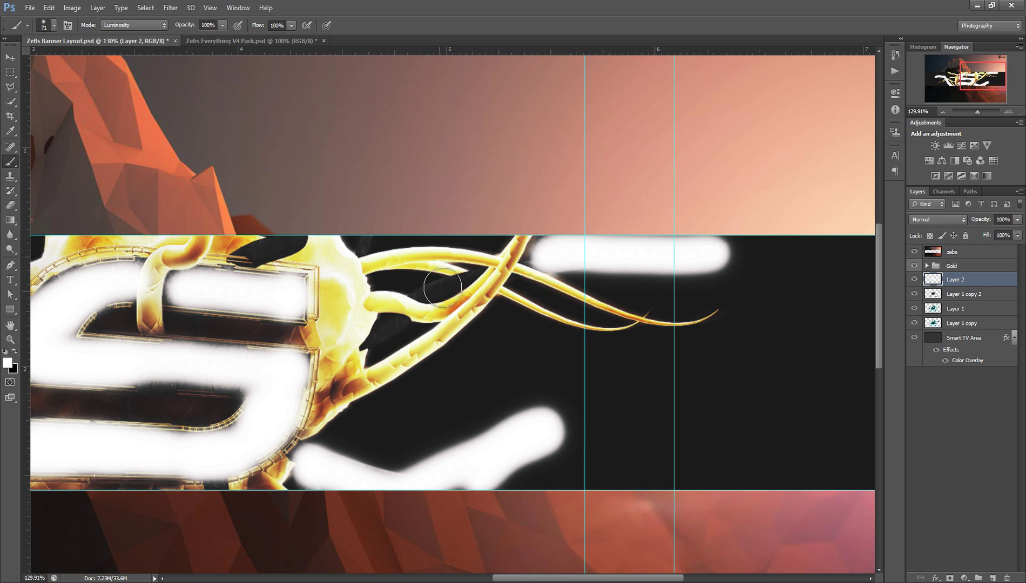
left_click_drag(438, 294, 431, 280)
left_click_drag(390, 330, 381, 341)
left_click(468, 269)
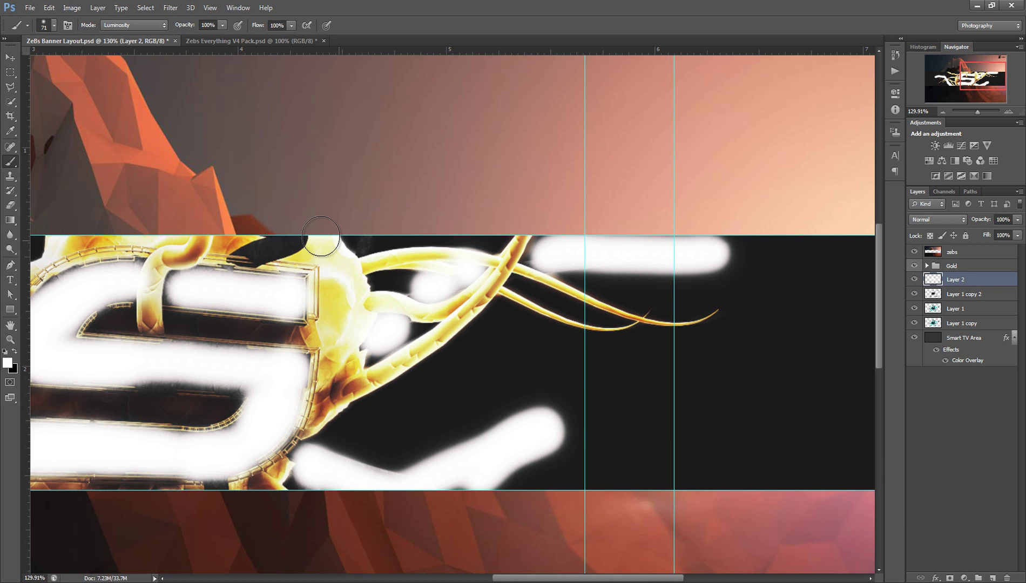
mouse_move(322, 238)
left_mouse_down()
mouse_move(361, 236)
mouse_move(255, 244)
mouse_move(290, 238)
left_mouse_up()
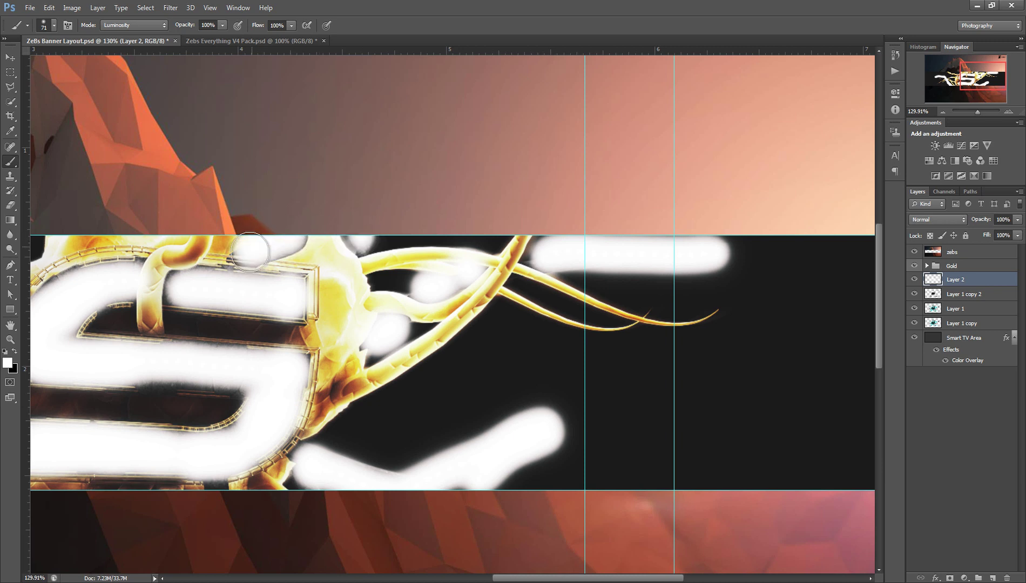
scroll(427, 343, "down", 4)
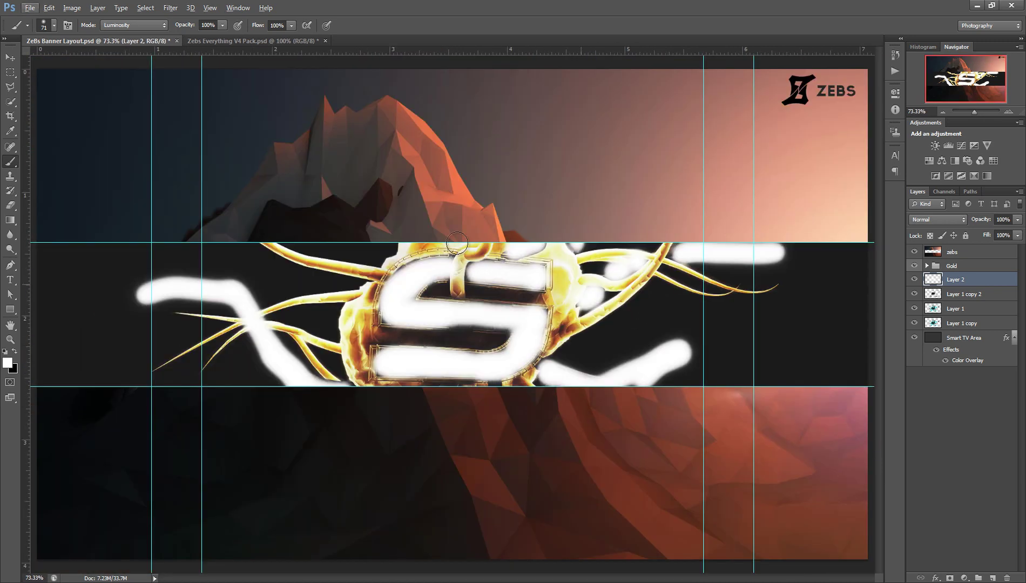
Step: Clip Layer 2 to the layer below and lower its opacity to about 61%
right_click(959, 281)
left_click(853, 290)
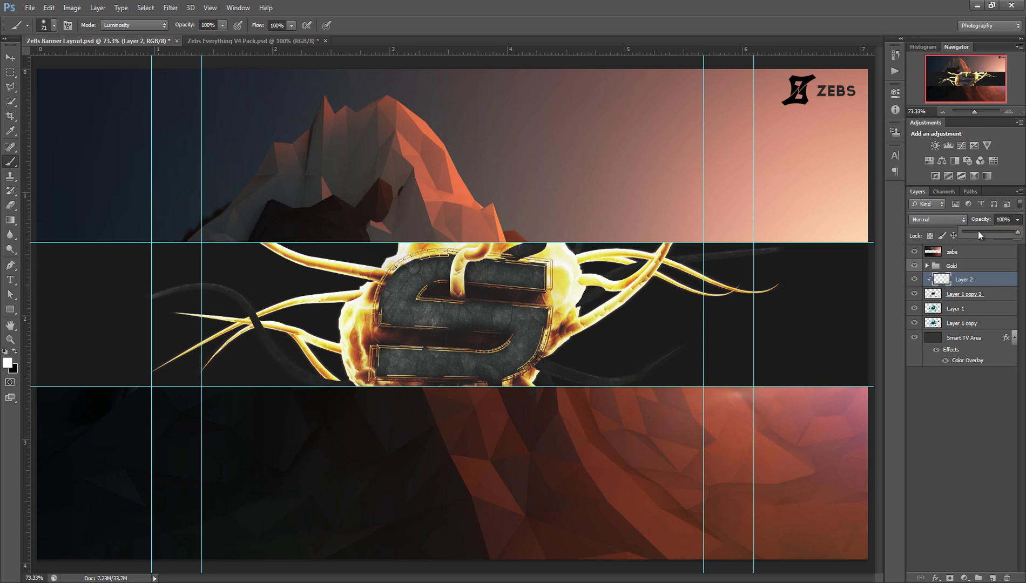
left_click(979, 231)
left_click_drag(998, 231, 994, 231)
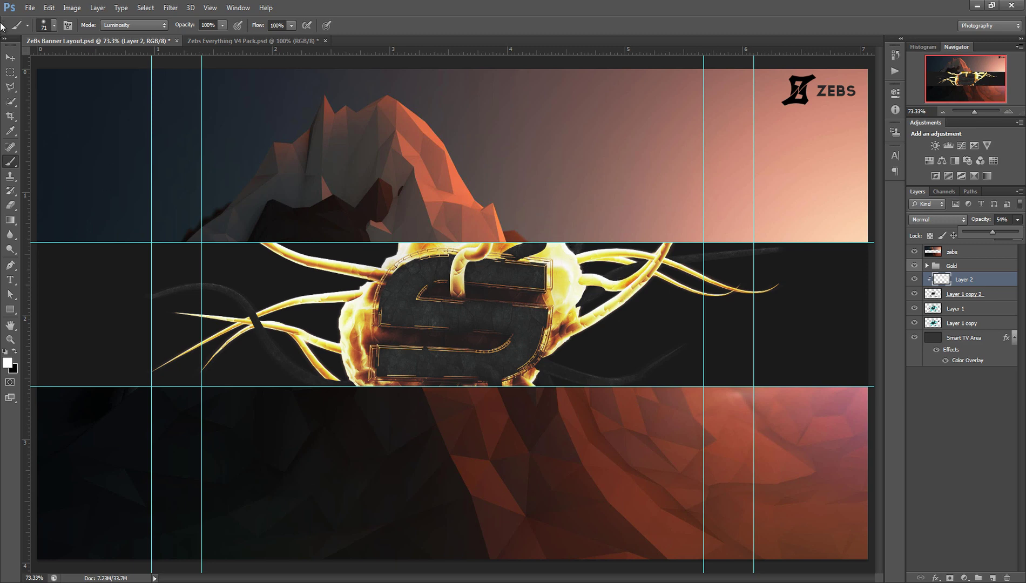
left_click(12, 57)
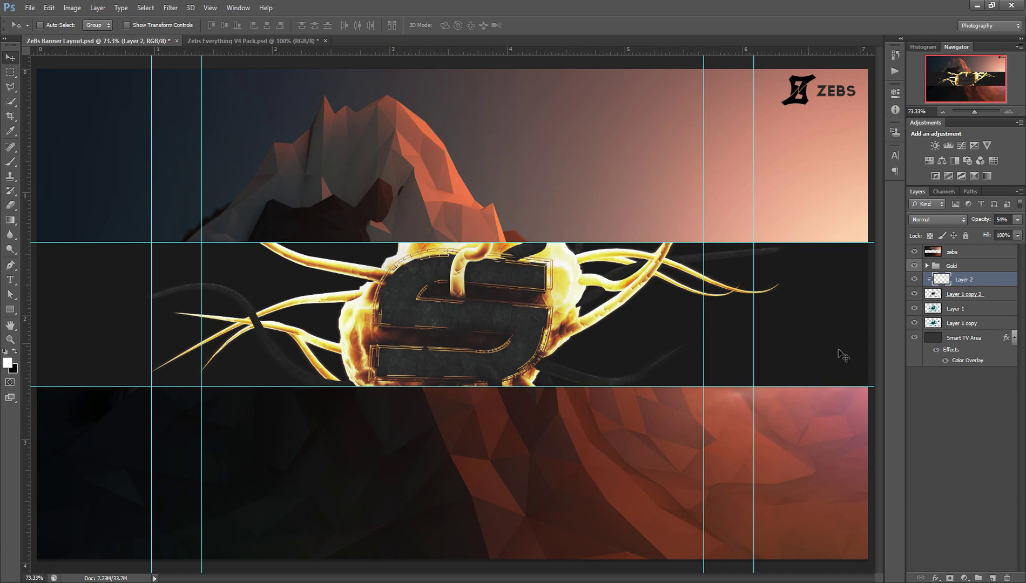
left_click(1000, 450)
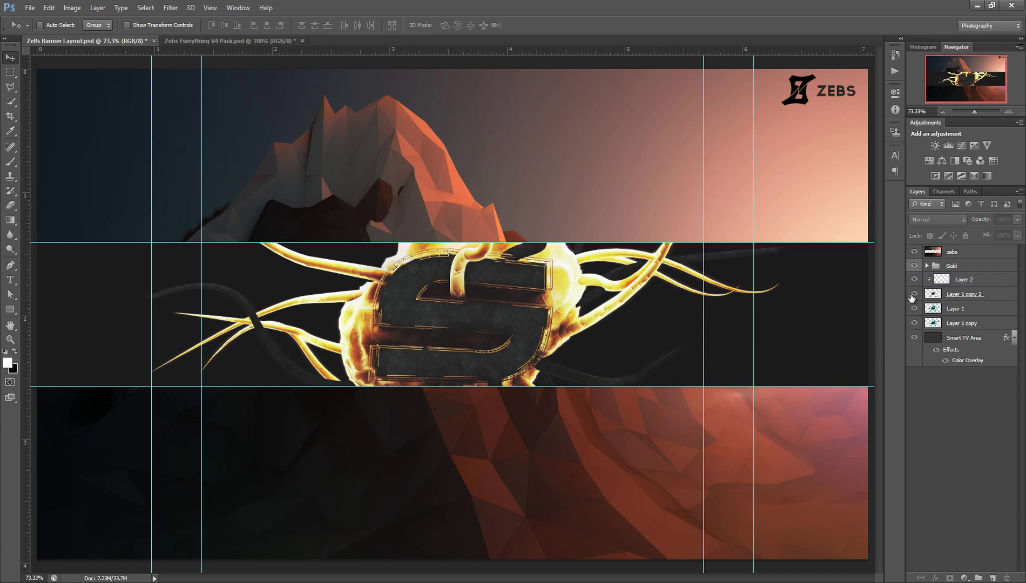
Step: Move Layer 2 beneath the hidden Layer 1 copy 2, re-clip it, and drop opacity to 19%
left_click(914, 294)
left_click_drag(967, 286, 975, 301)
right_click(987, 294)
left_click(908, 289)
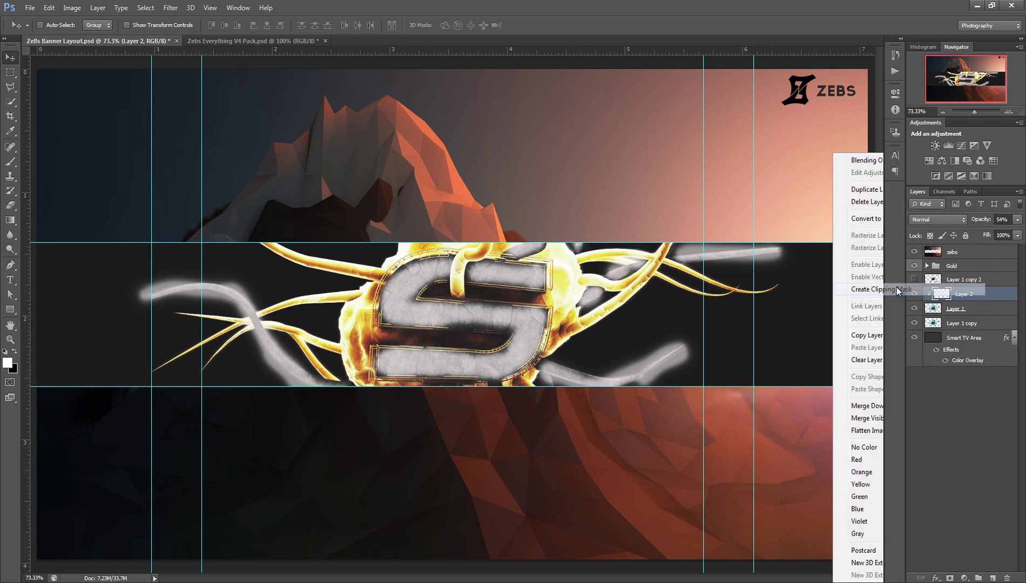
left_click_drag(1017, 219, 979, 231)
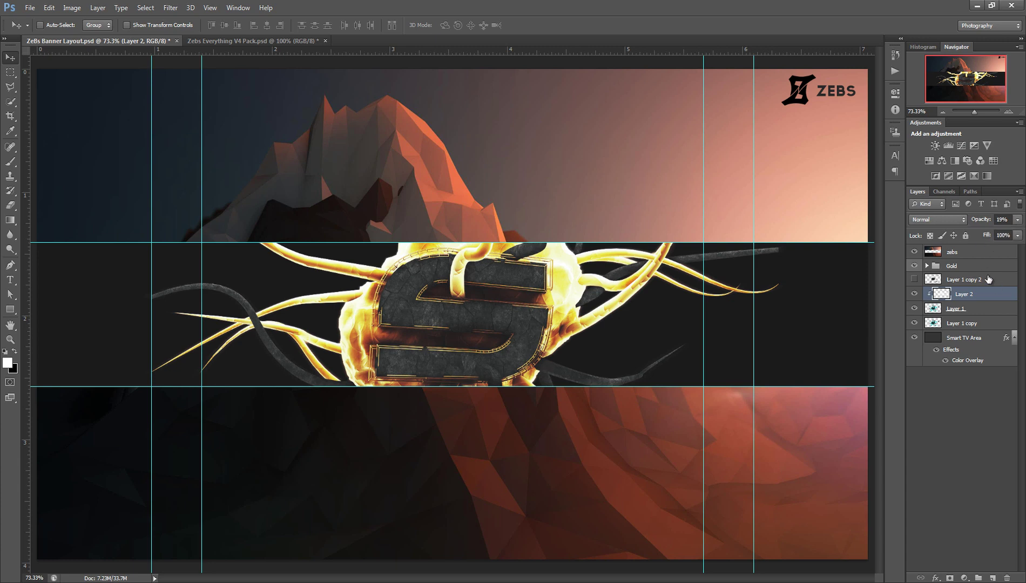
Step: Delete Layer 1 copy 2, then undo that and show it again
left_click(994, 279)
key("Delete")
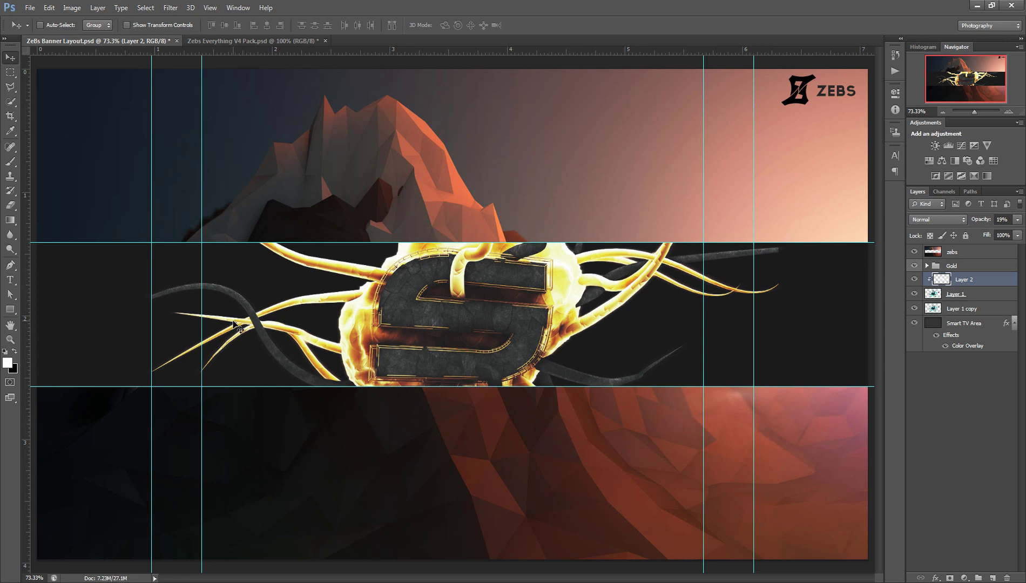
key("ctrl+z")
key("ctrl+alt+z")
key("ctrl+alt+z")
key("ctrl+alt+z")
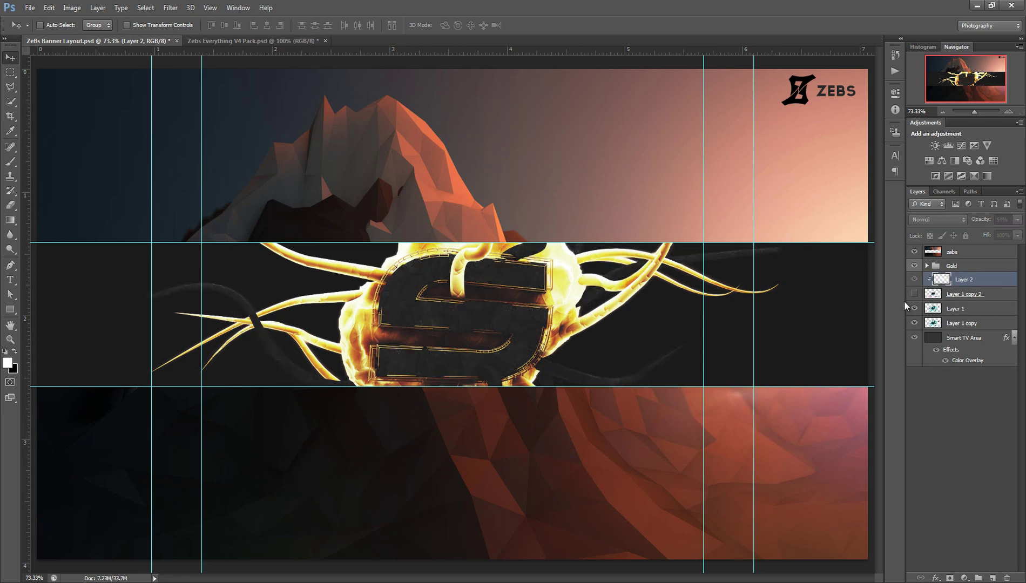
left_click(915, 294)
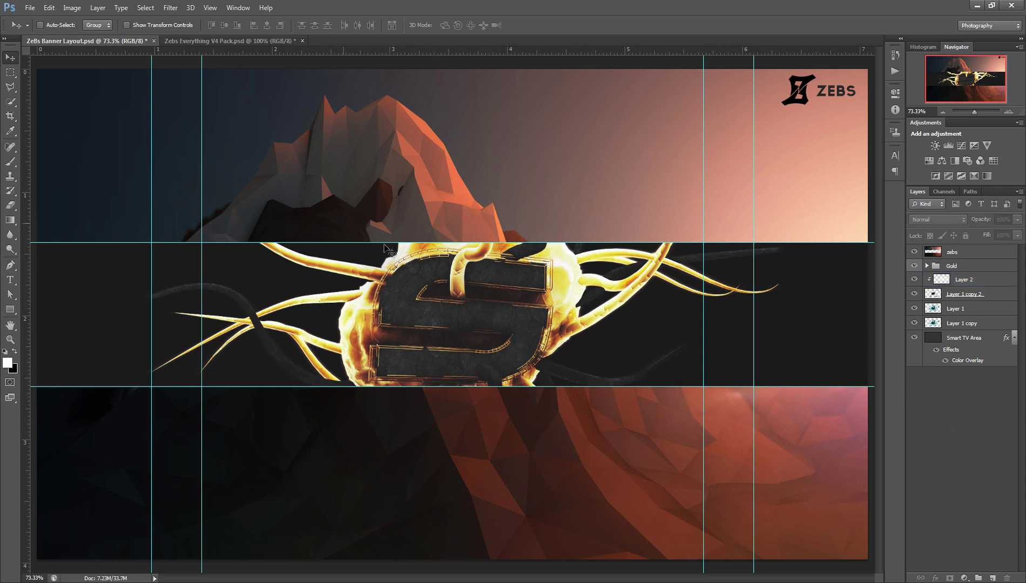
Step: Duplicate the V4 Pack's red-Light layer from the Lights group into ZeBs Banner Layout
left_click(246, 41)
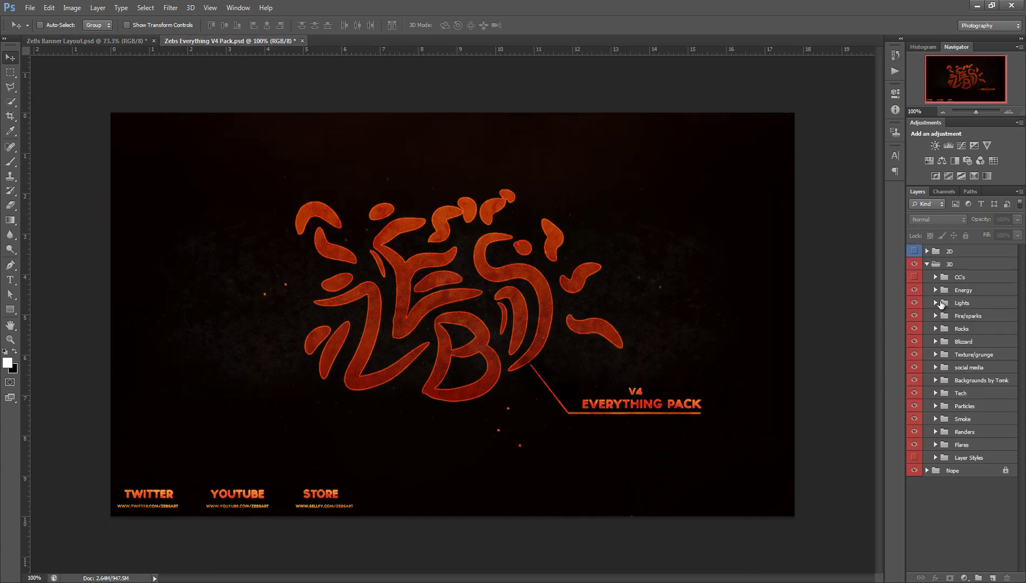
left_click(936, 303)
left_click(915, 317)
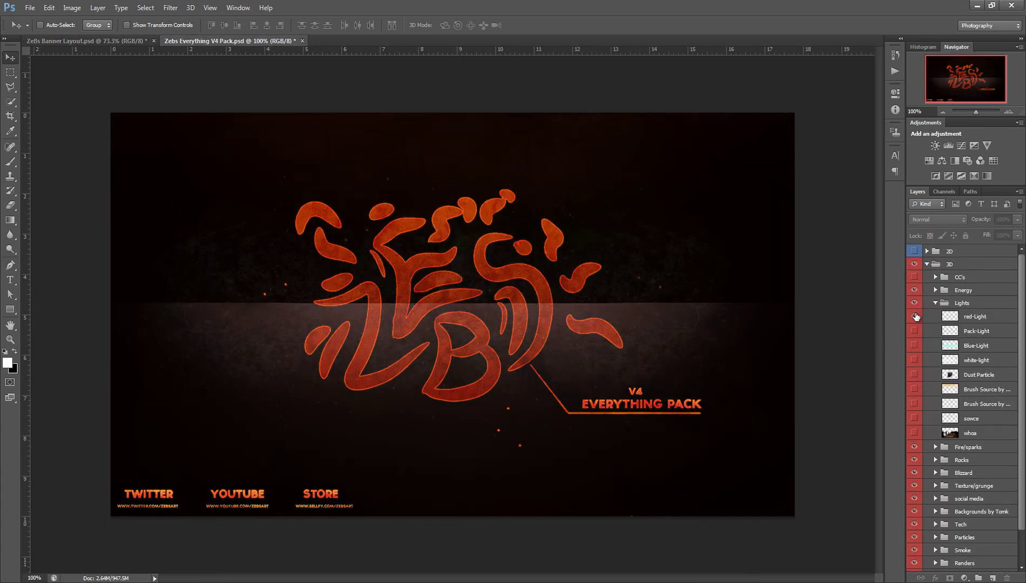
right_click(984, 320)
left_click(867, 189)
left_click(458, 229)
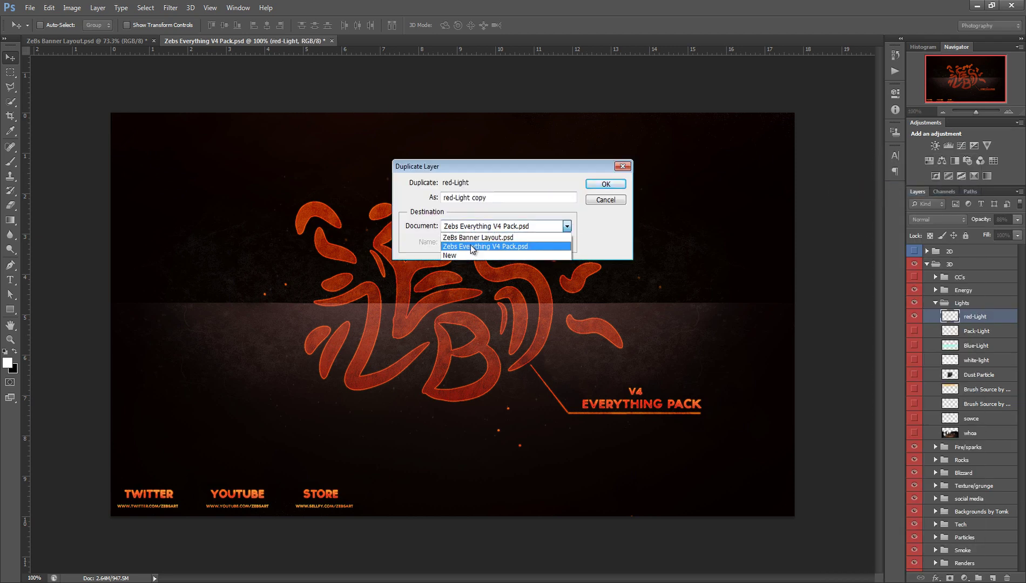
left_click(470, 237)
left_click(606, 184)
Step: Move red-Light below the Gold group and shift it down and right
left_click(151, 41)
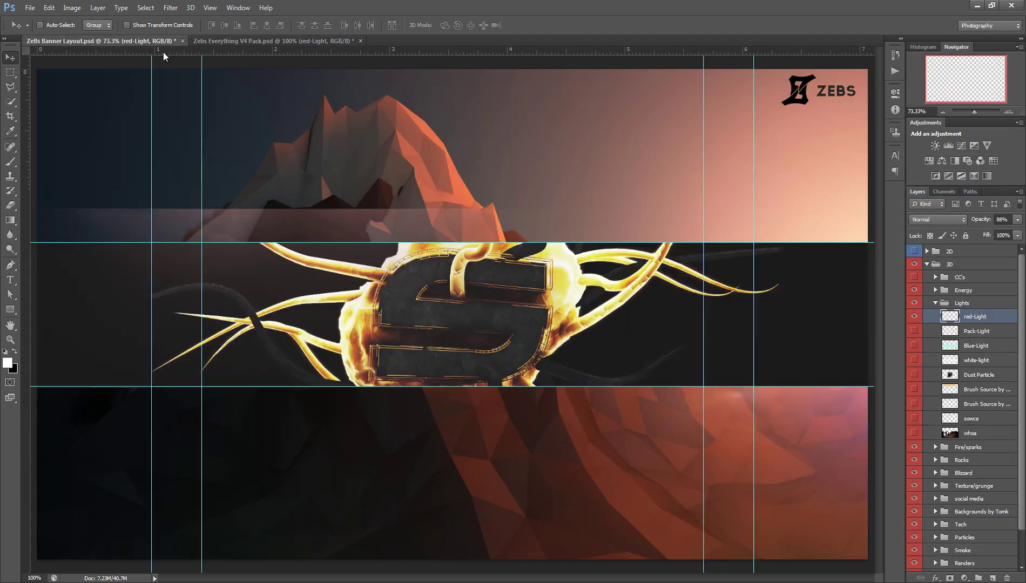
left_click_drag(953, 254, 953, 288)
key("ctrl+t")
left_click_drag(367, 279, 522, 320)
left_click(538, 24)
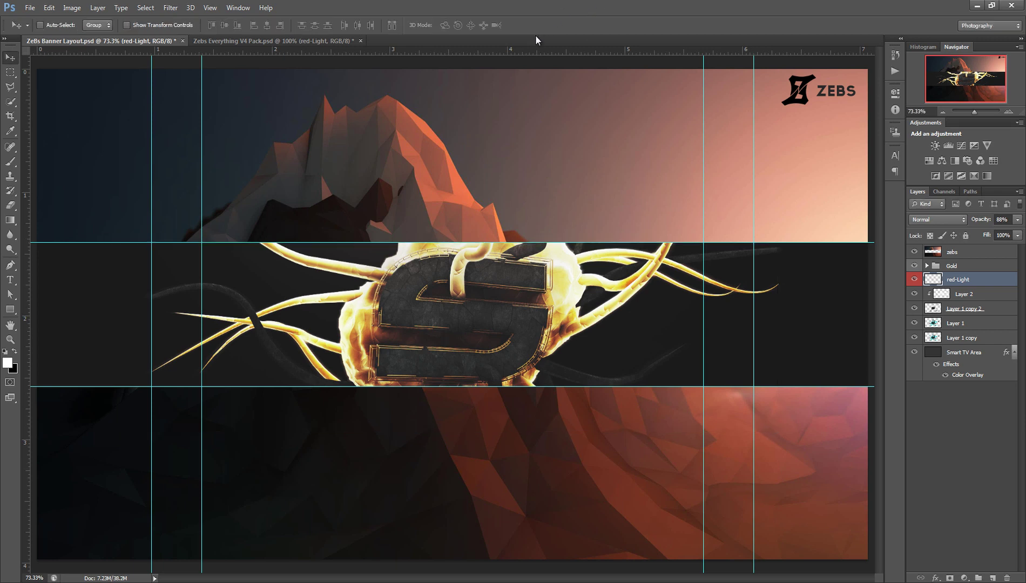
Step: Duplicate red-Light, flip the copy vertically and move it upward
key("ctrl+j")
left_click(48, 7)
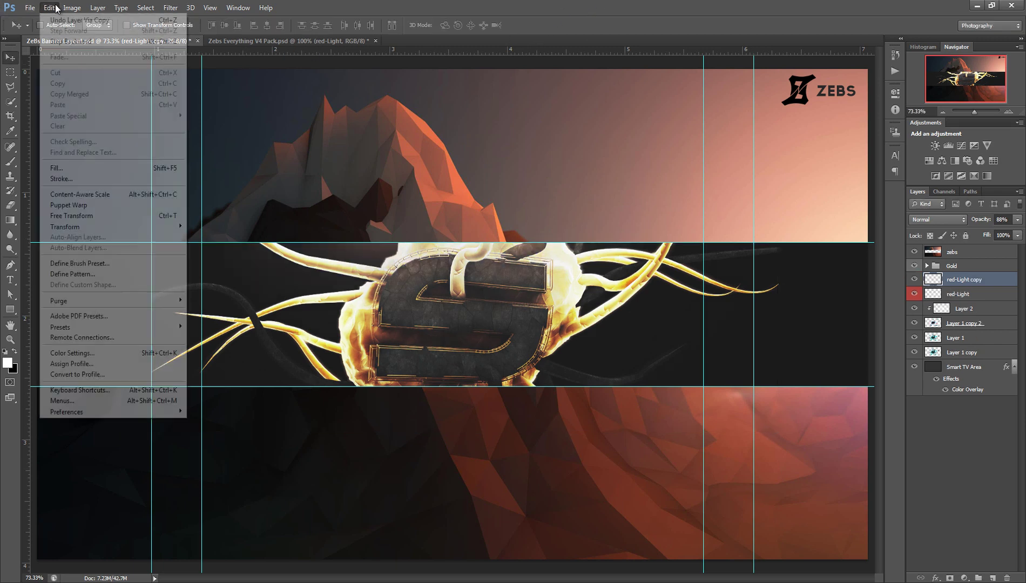
mouse_move(117, 227)
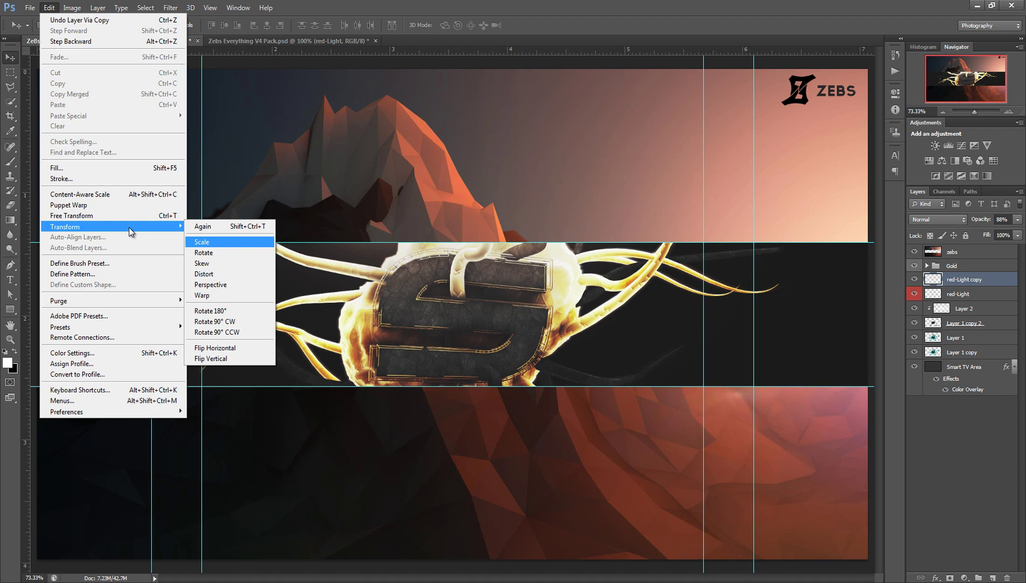
left_click(226, 360)
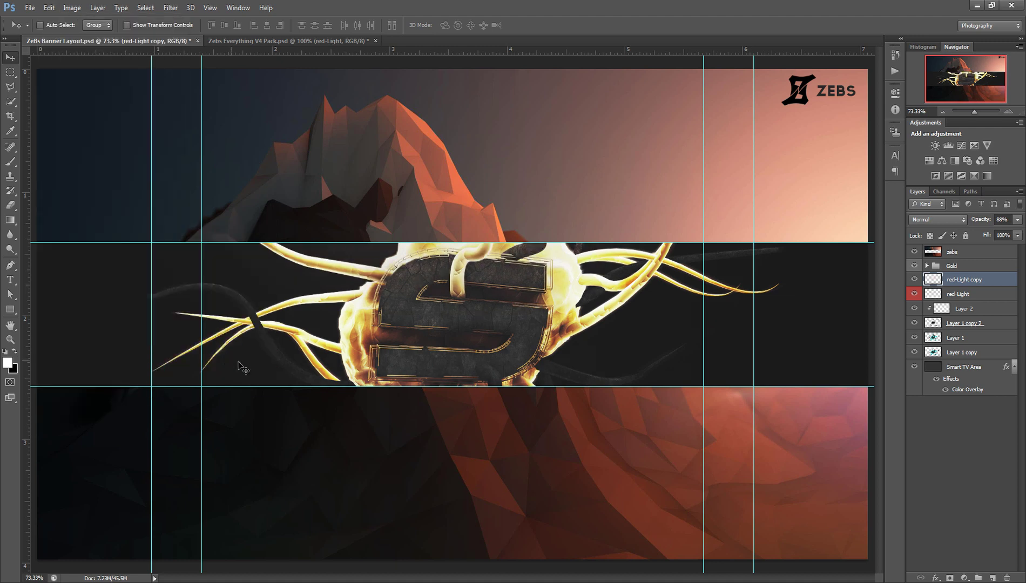
key("ctrl+t")
left_click_drag(519, 400, 520, 361)
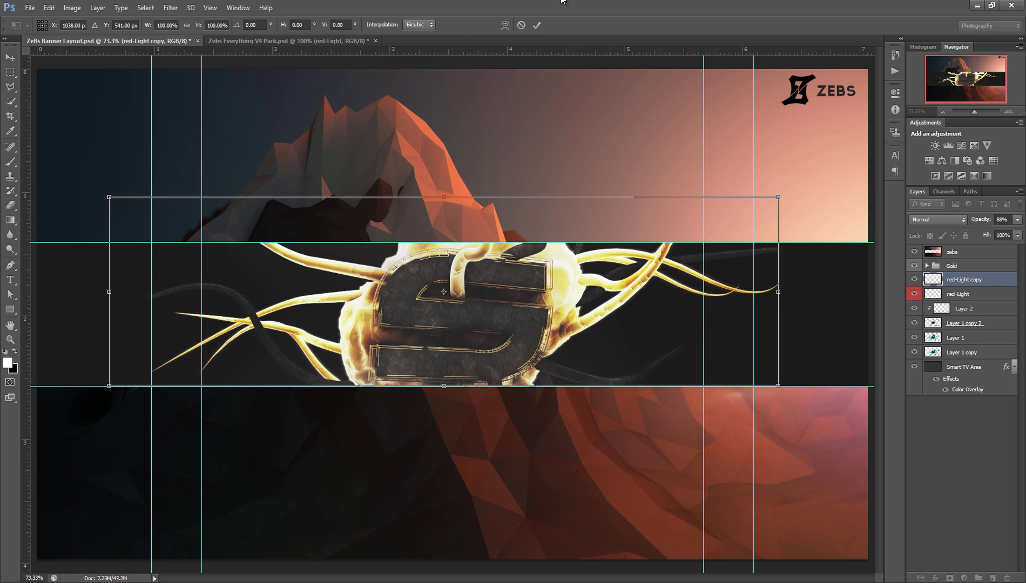
left_click(537, 25)
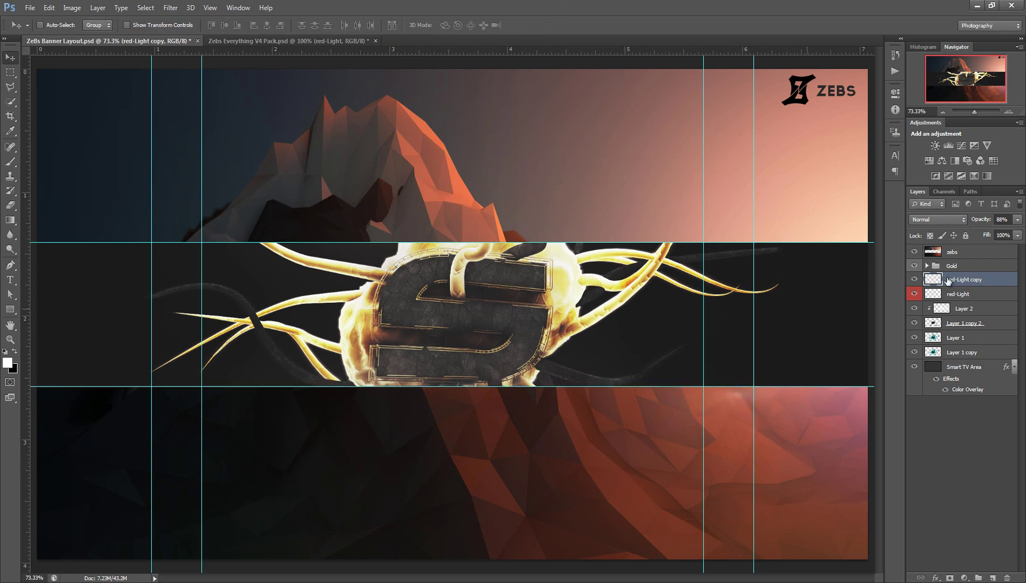
left_click(987, 295)
left_click(973, 279)
Step: In the V4 Pack, hide red-Light and reveal texture layer 1 inside Texture/grunge > Textures
type("60")
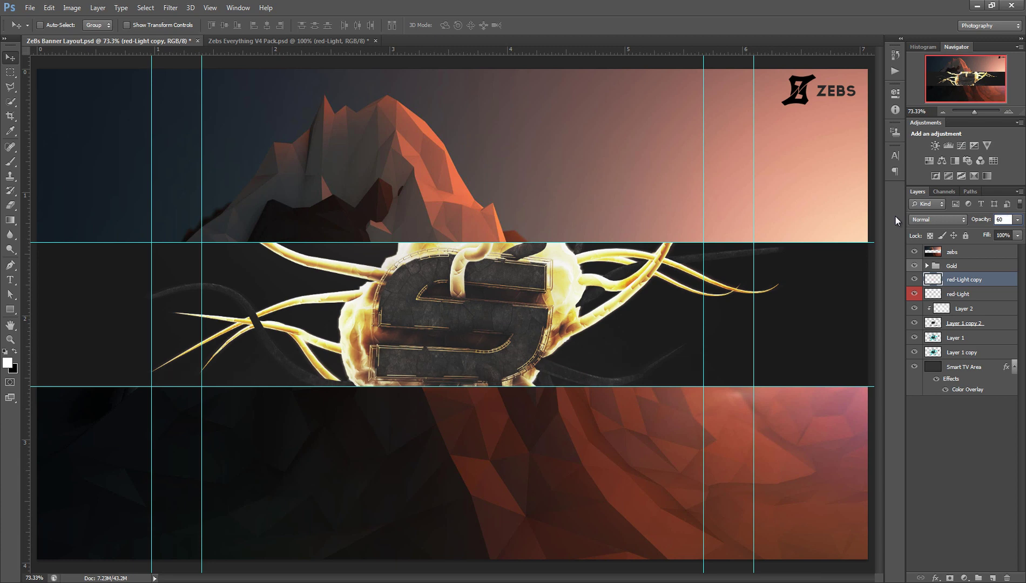
left_click(294, 41)
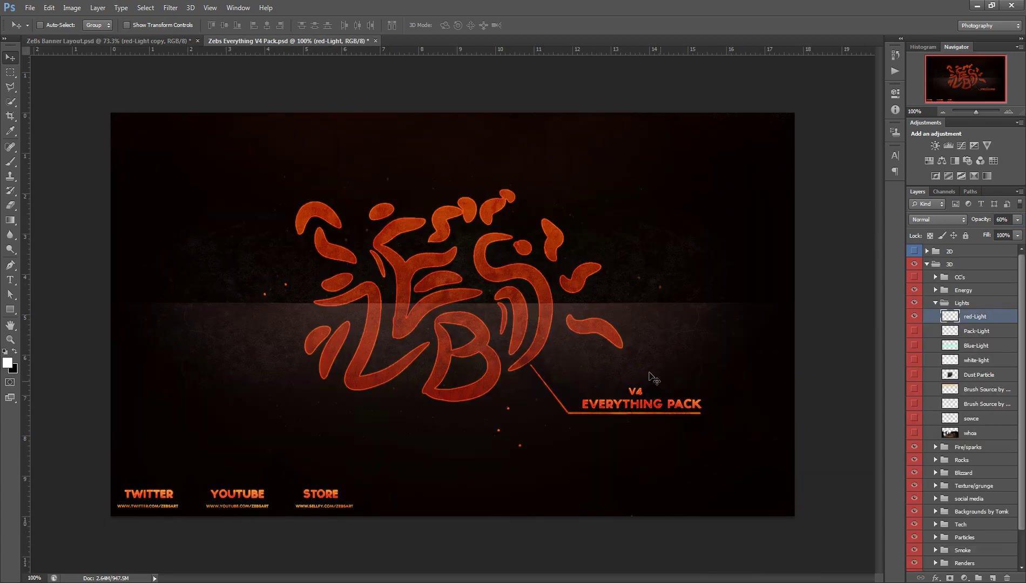
left_click(914, 317)
left_click(962, 303)
left_click(936, 303)
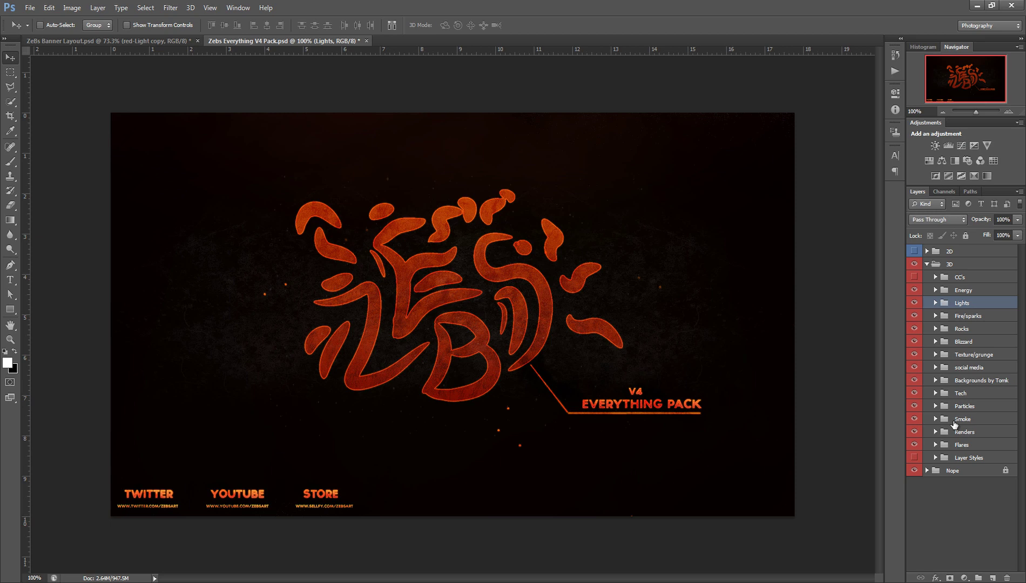
left_click(950, 478)
left_click(959, 356)
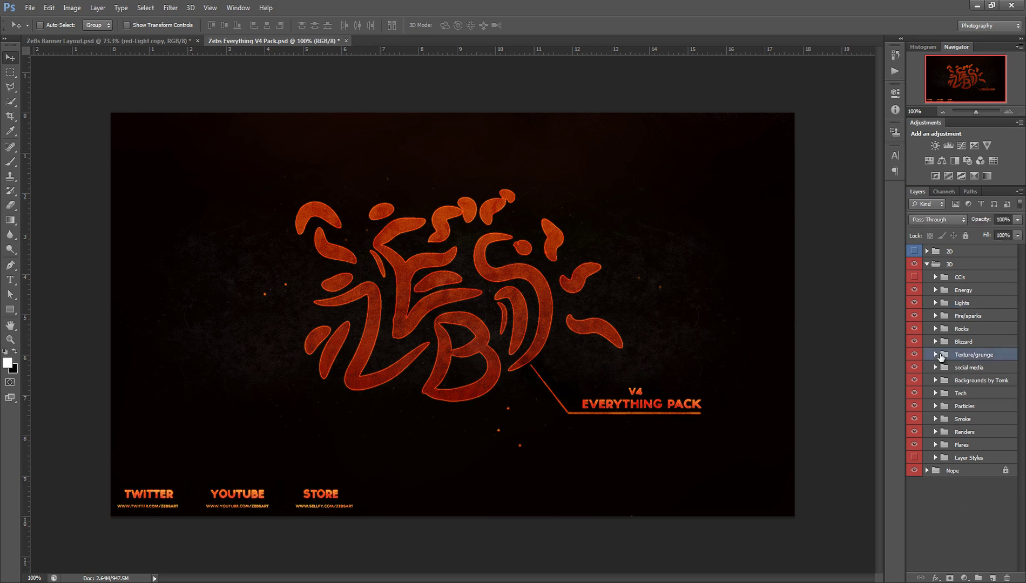
left_click(935, 355)
left_click(941, 368)
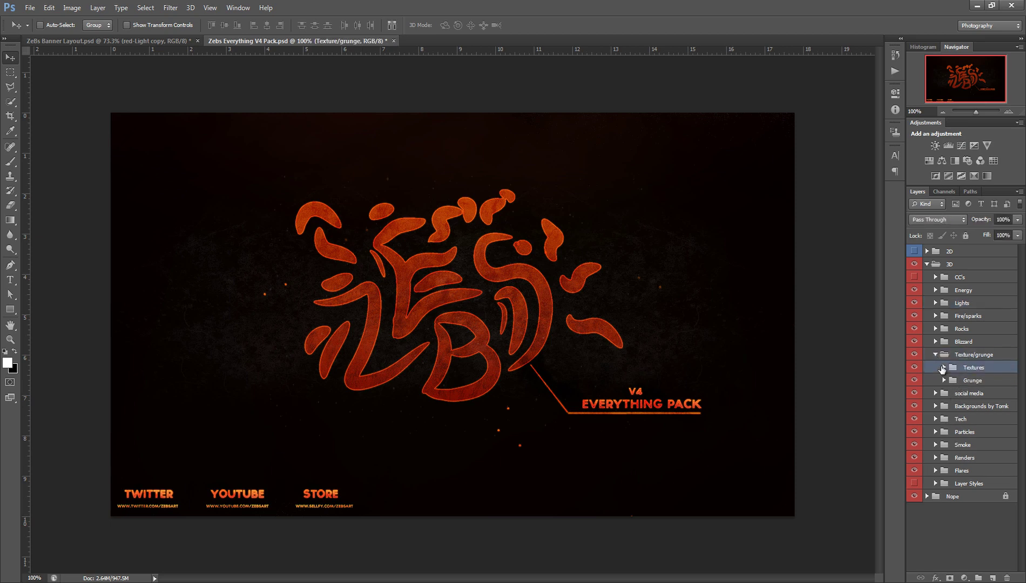
left_click(945, 367)
left_click(915, 404)
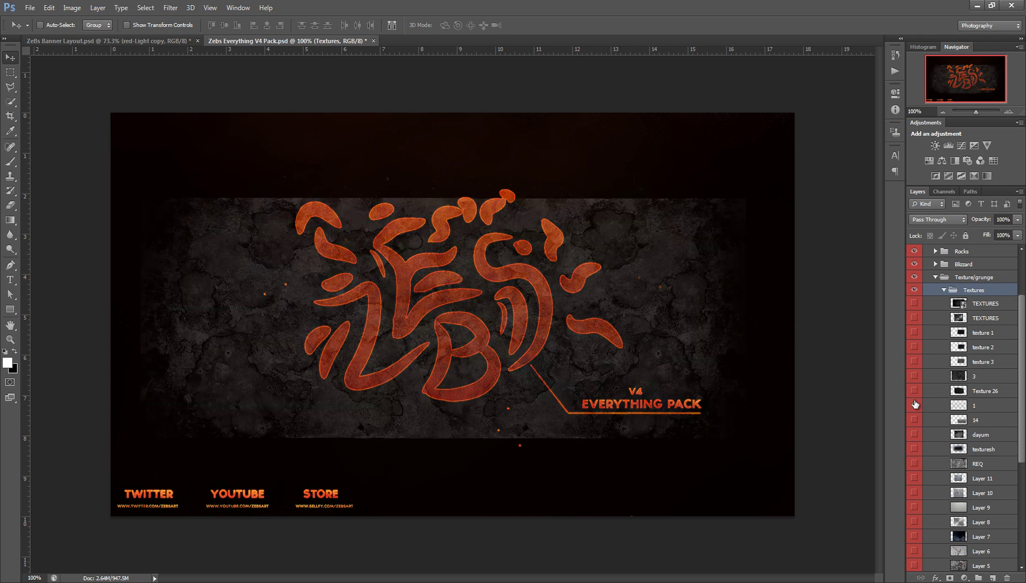
Step: Duplicate layer 1 into ZeBs Banner Layout.psd
right_click(1012, 410)
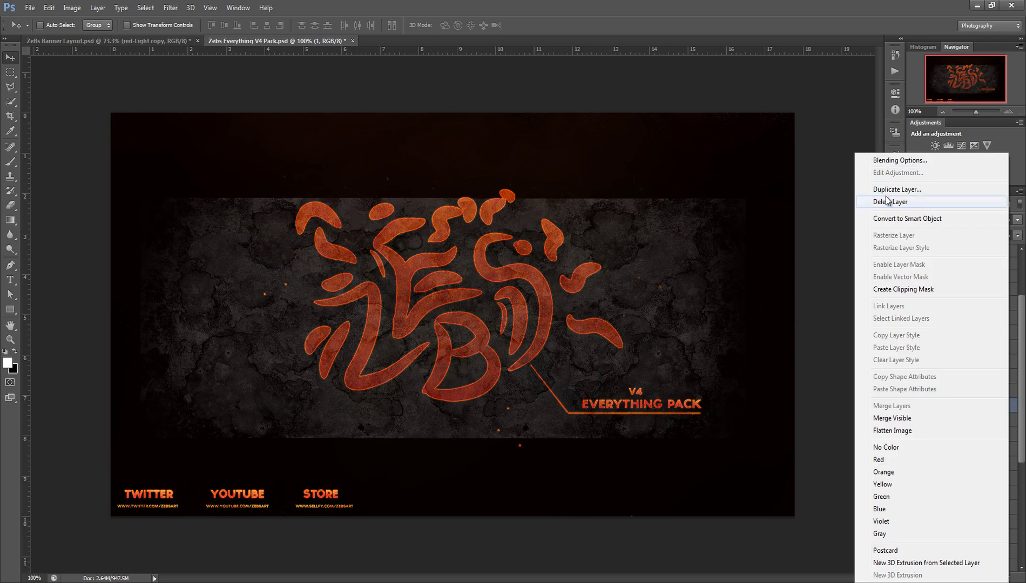
left_click(897, 189)
left_click(478, 226)
left_click(486, 241)
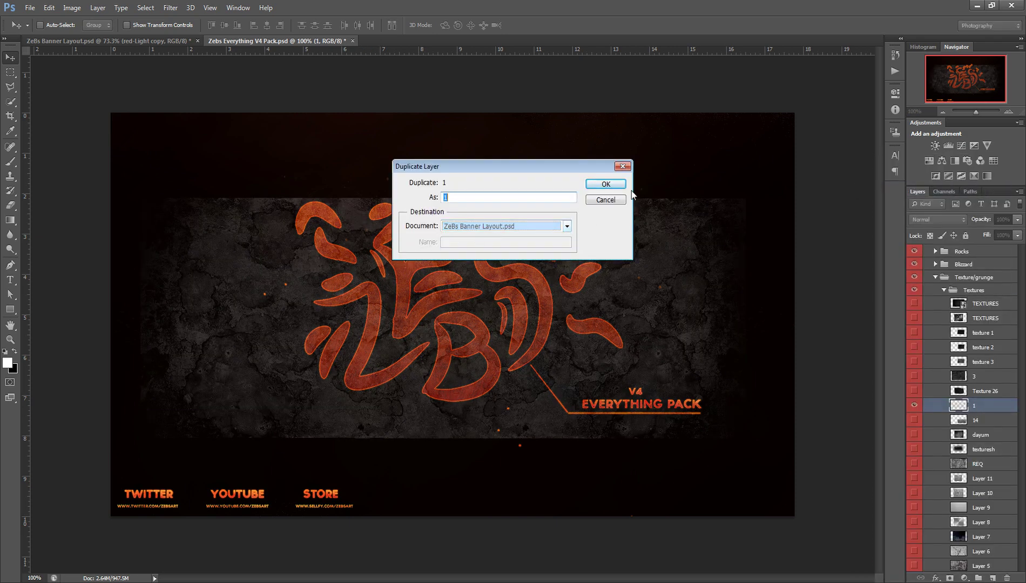
left_click(606, 184)
Step: Move texture layer 1 below Layer 1 copy, group it, and reposition it on the canvas
left_click(105, 43)
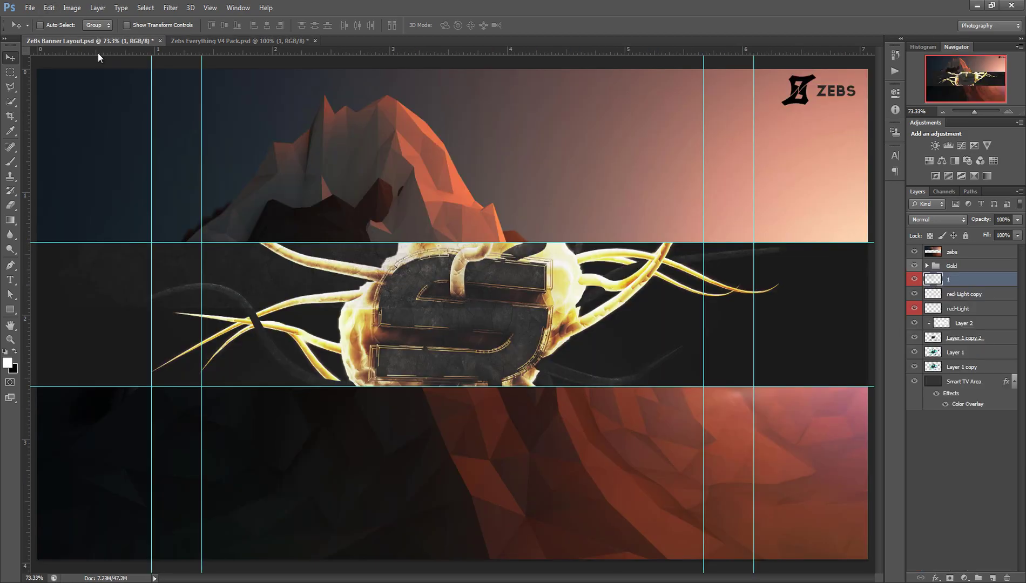
left_click_drag(1008, 276, 972, 373)
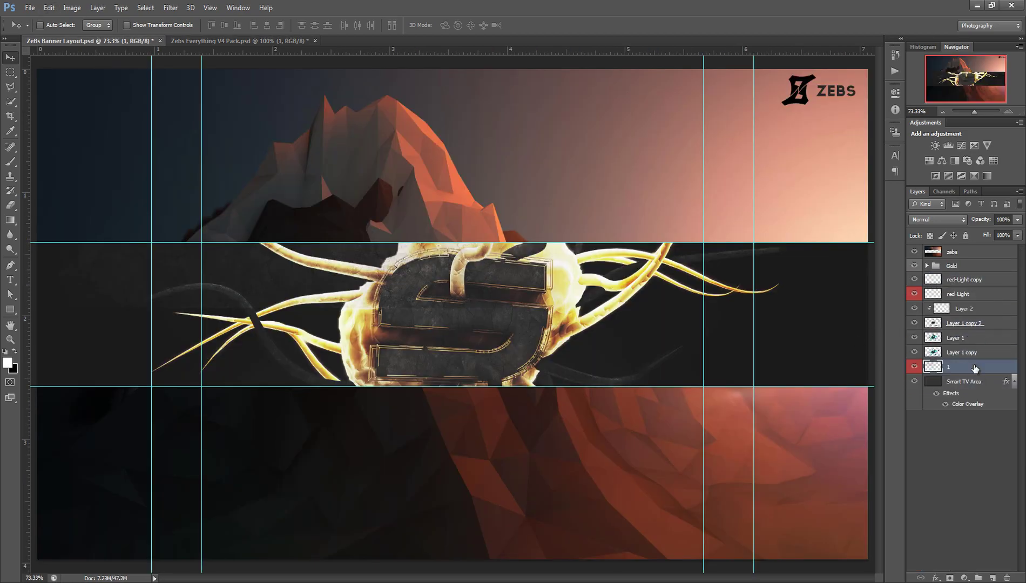
key("ctrl+g")
key("ctrl+t")
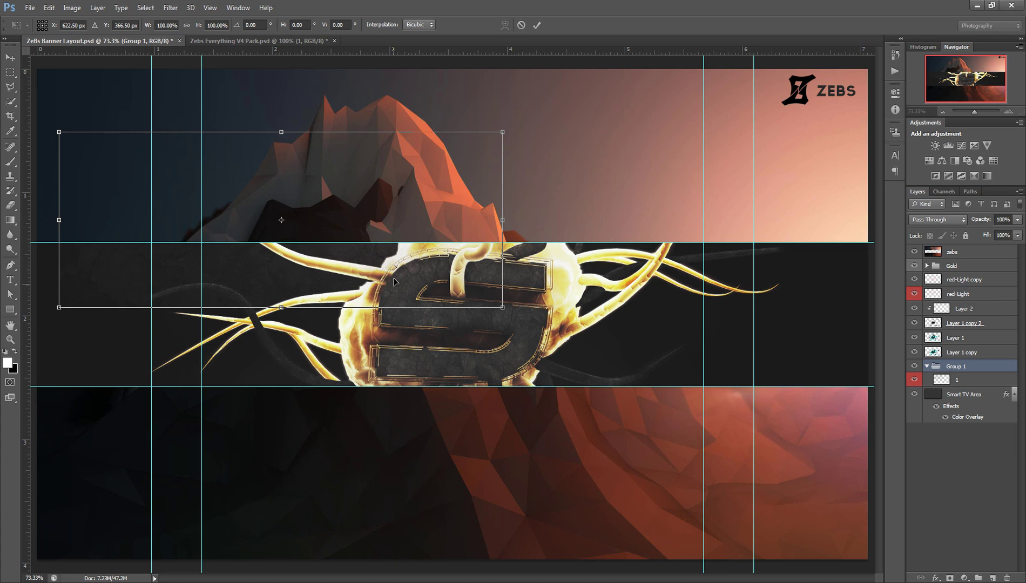
left_click_drag(396, 282, 359, 366)
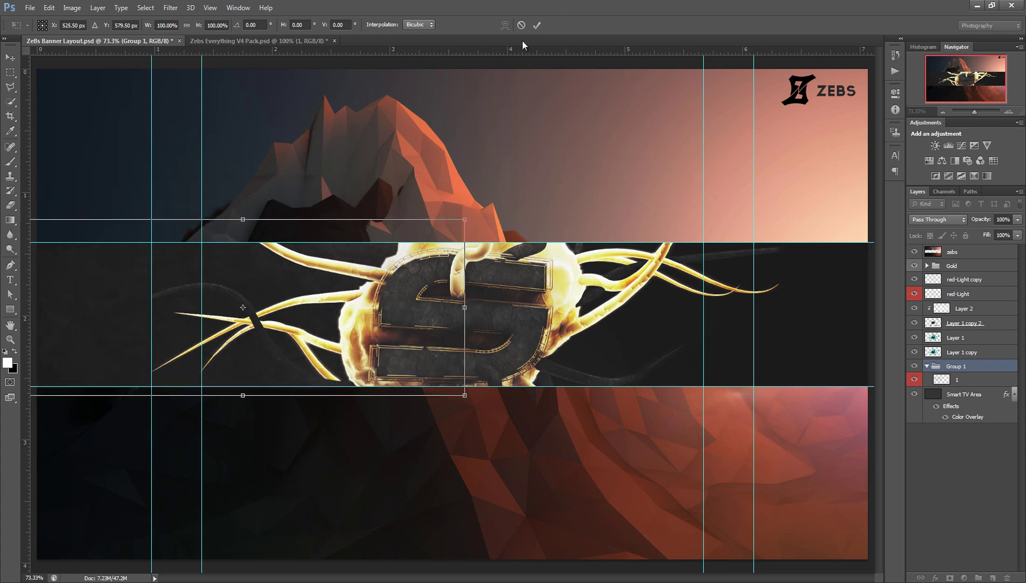
Step: Duplicate the texture group and shift the copy to the banner's right side
key("ctrl+alt+t")
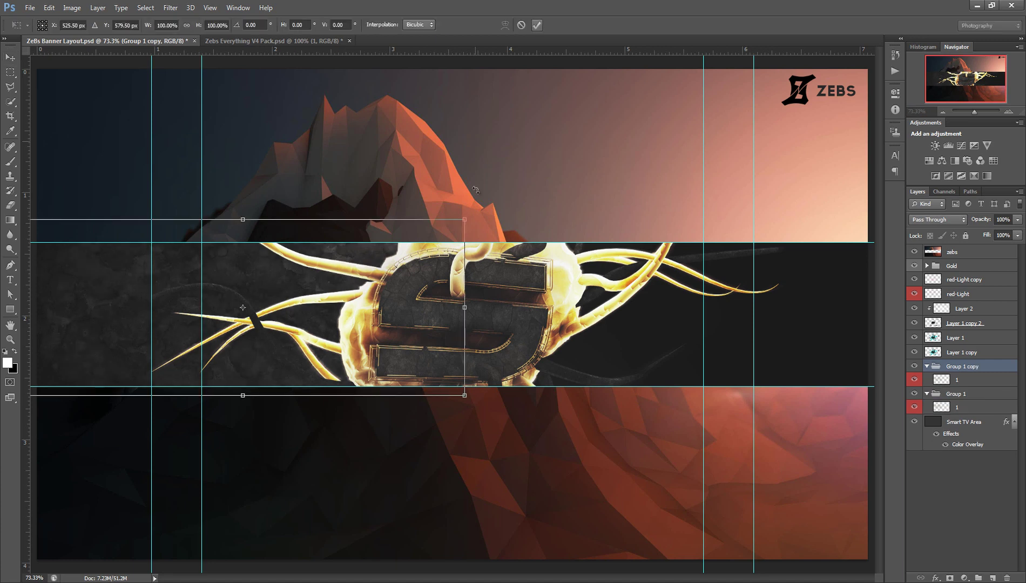
left_click_drag(468, 346, 887, 368)
left_click(537, 24)
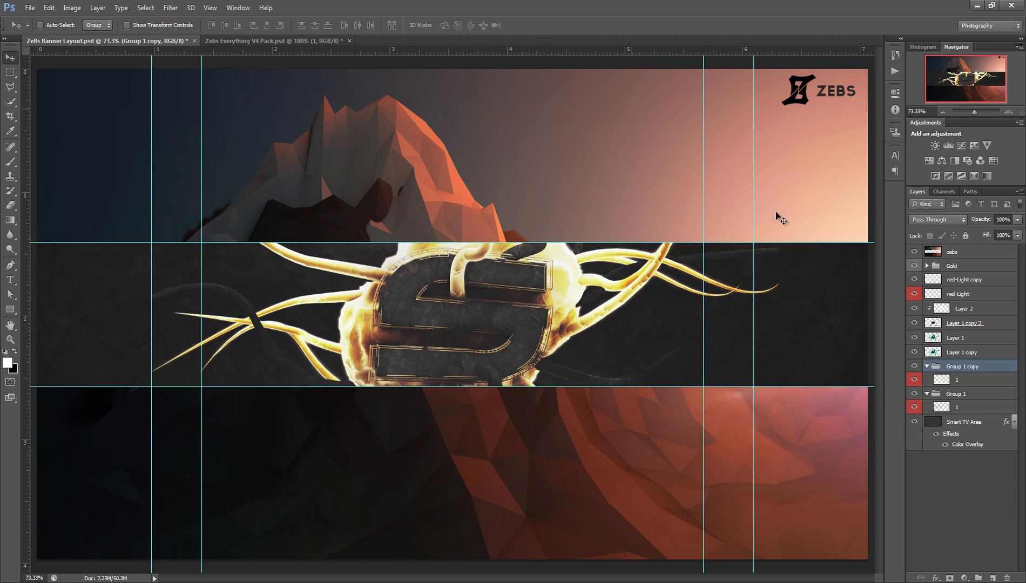
left_click(951, 379, "shift")
left_click(958, 368)
key("Delete")
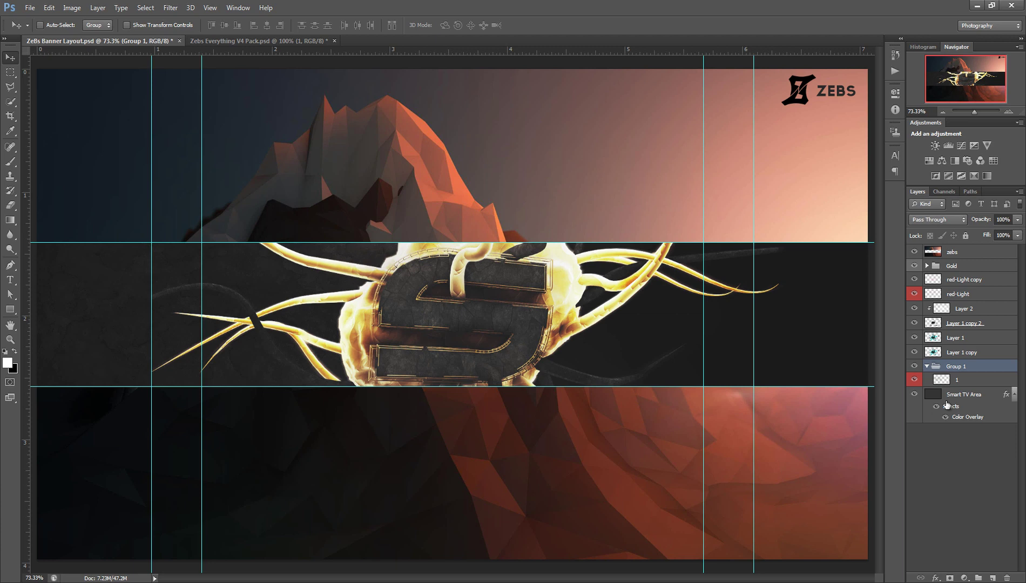
key("ctrl+z")
Step: Pull both texture layer 1 copies out of their groups and delete the empty groups
left_click_drag(951, 381, 954, 361)
left_click_drag(952, 408, 961, 381)
left_click(956, 397)
left_click(956, 411, "shift")
key("Delete")
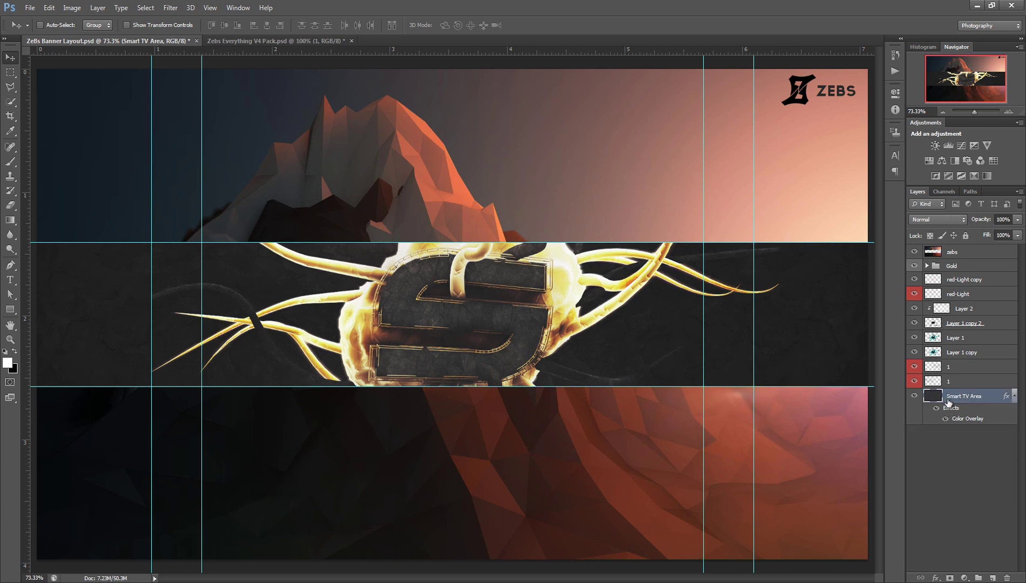
Step: Set both texture layer 1 copies to 50% opacity
left_click(950, 381)
left_click(948, 367, "shift")
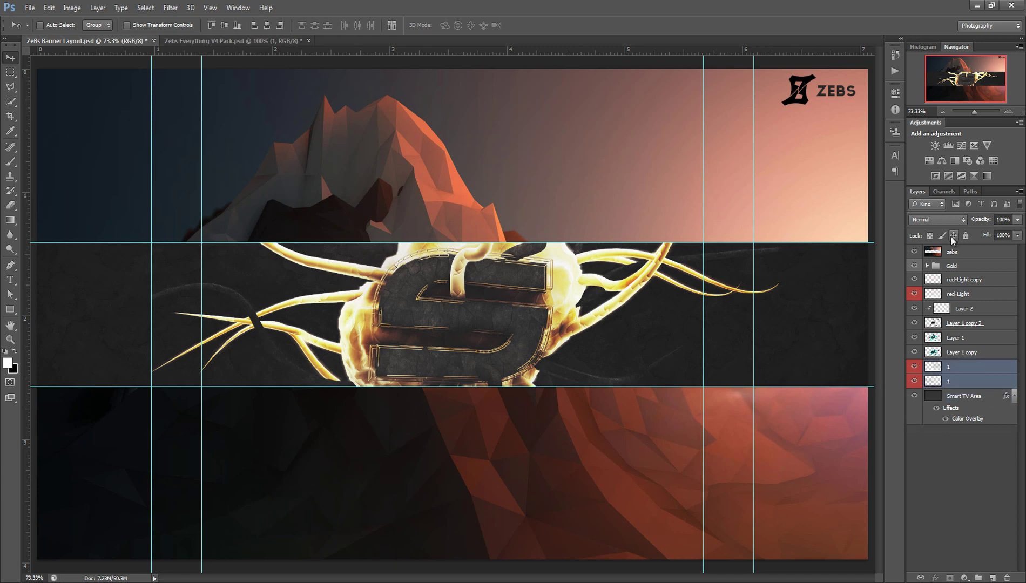
left_click(1017, 221)
left_click(1011, 221)
type("50")
left_click(998, 478)
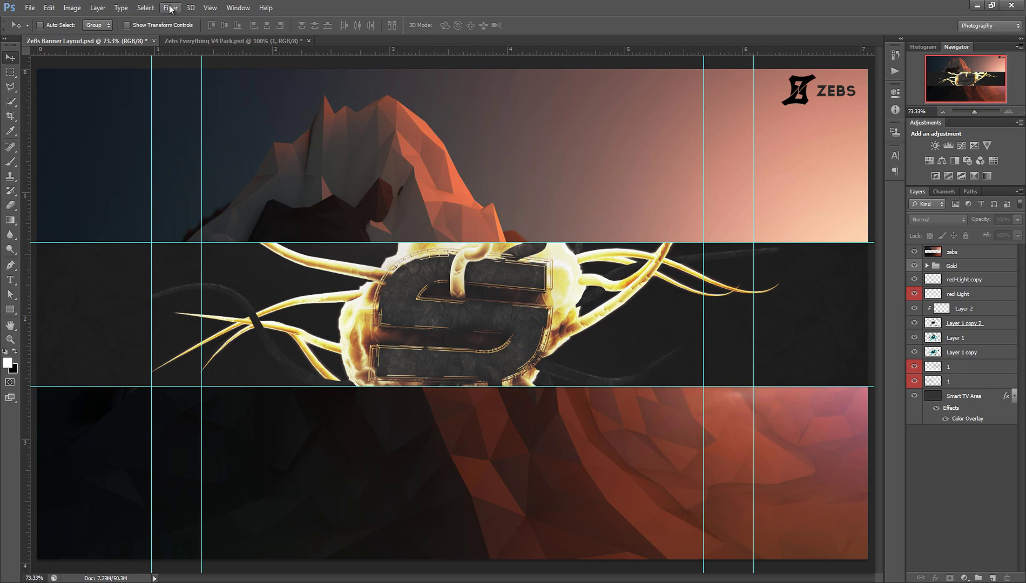
Step: In the V4 Pack, hide the grunge texture, collapse the texture groups and expand Blizzard
left_click(217, 42)
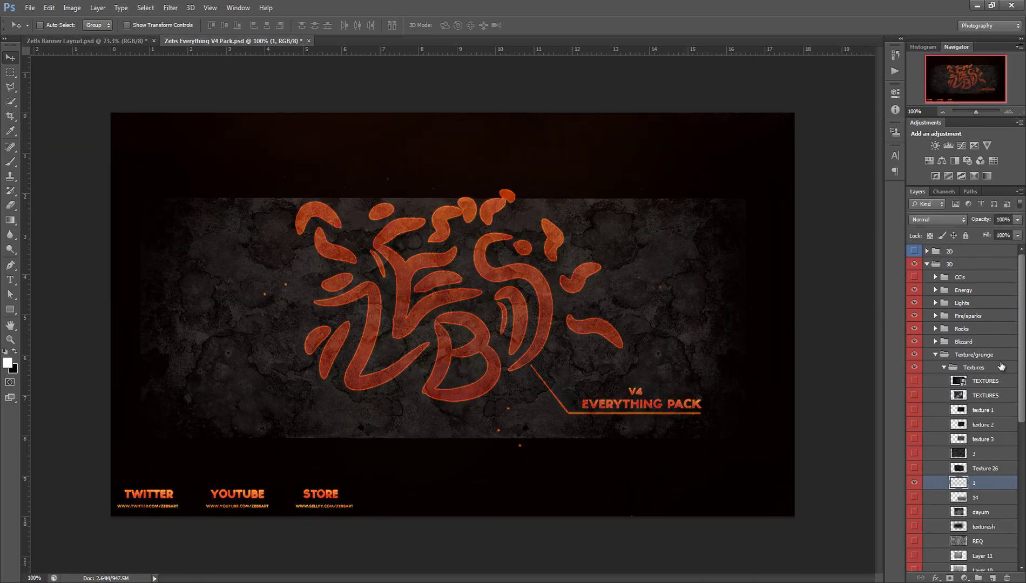
left_click(915, 486)
left_click(945, 368)
left_click(970, 517)
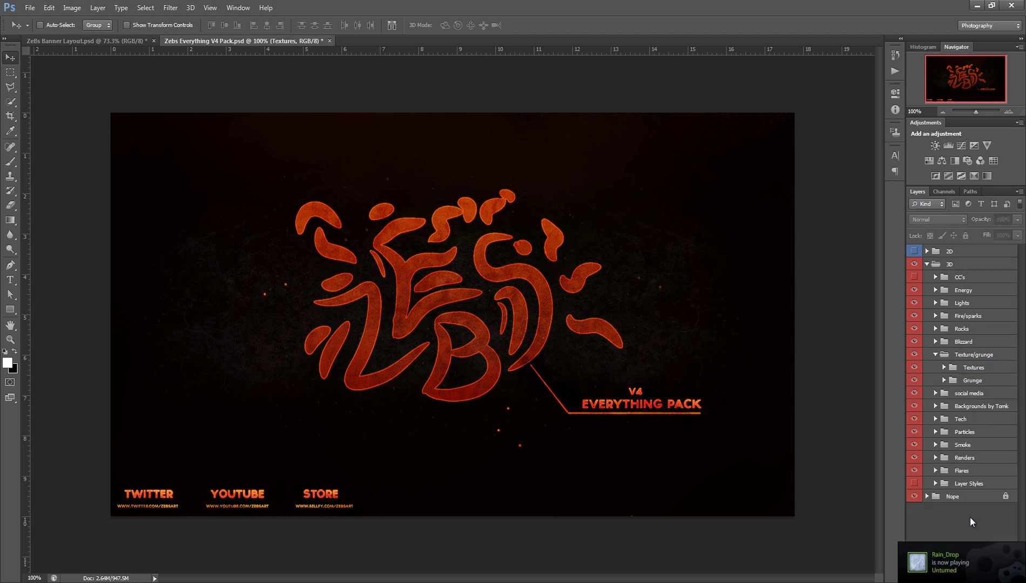
left_click(936, 354)
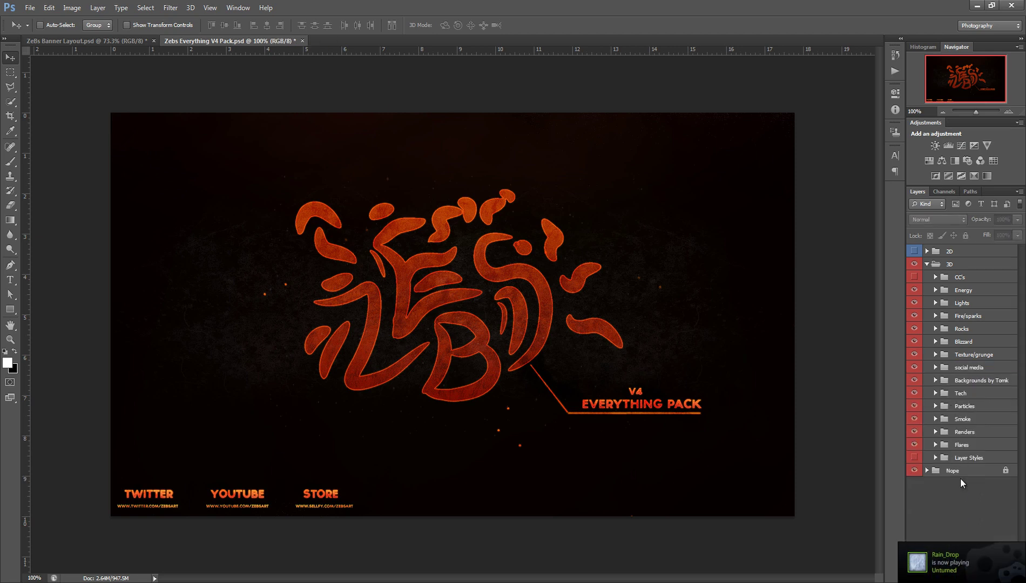
left_click(936, 342)
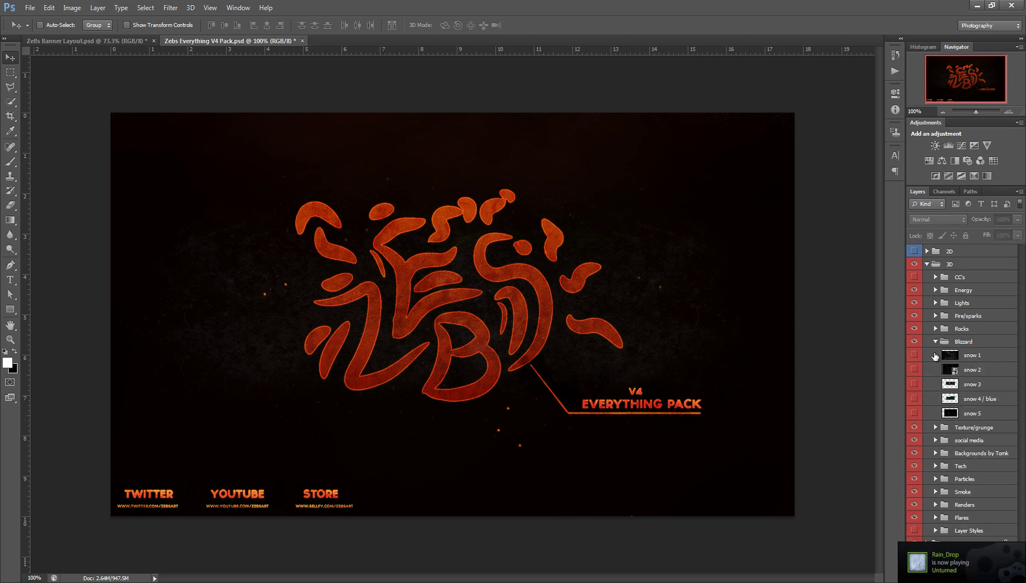
Step: Duplicate the snow 5 layer into ZeBs Banner Layout.psd
right_click(977, 414)
left_click(857, 192)
left_click(502, 236)
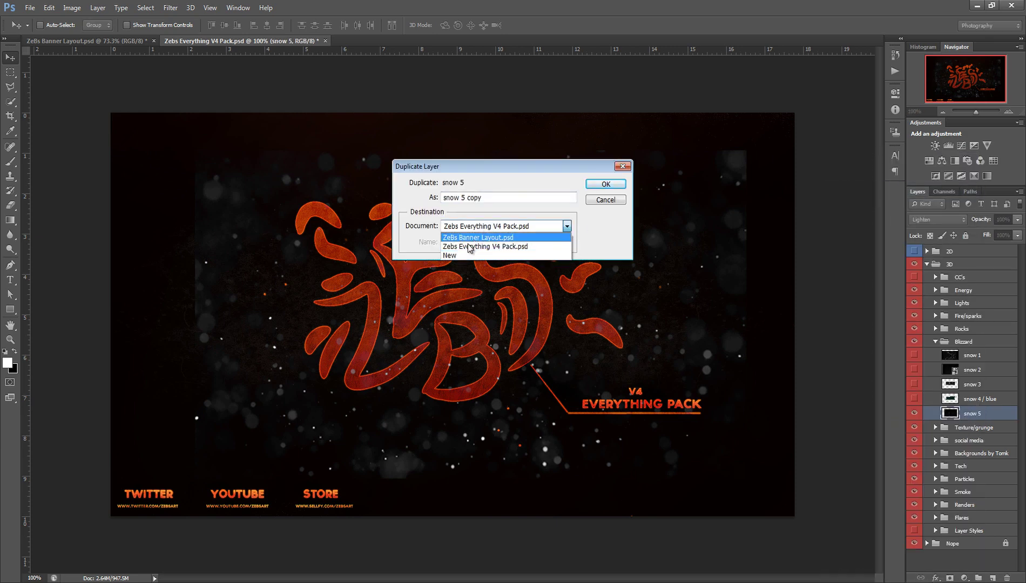
left_click(503, 238)
left_click(594, 186)
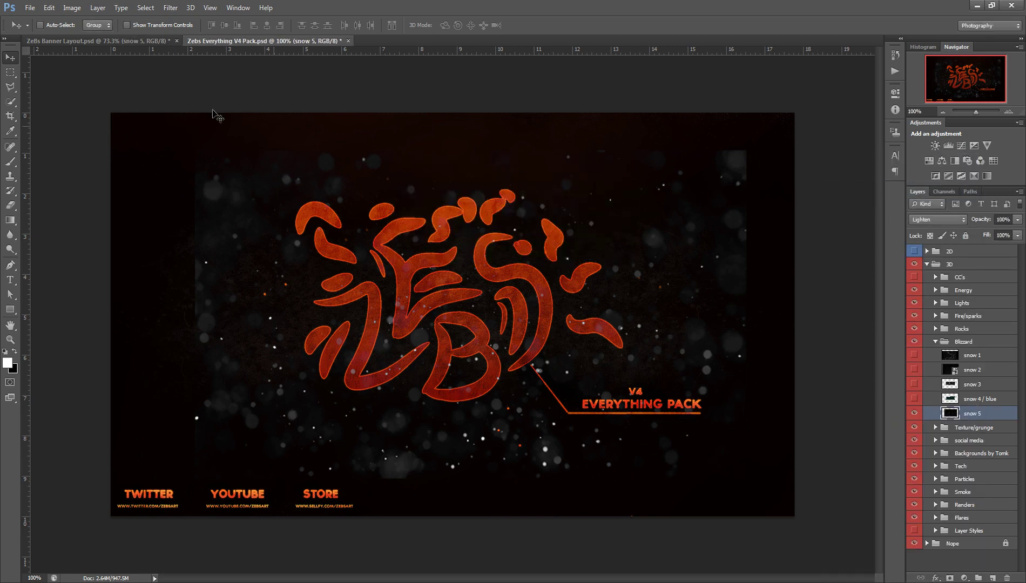
Step: Place snow 5 below Layer 1 copy and move it to the banner's left side
left_click(87, 41)
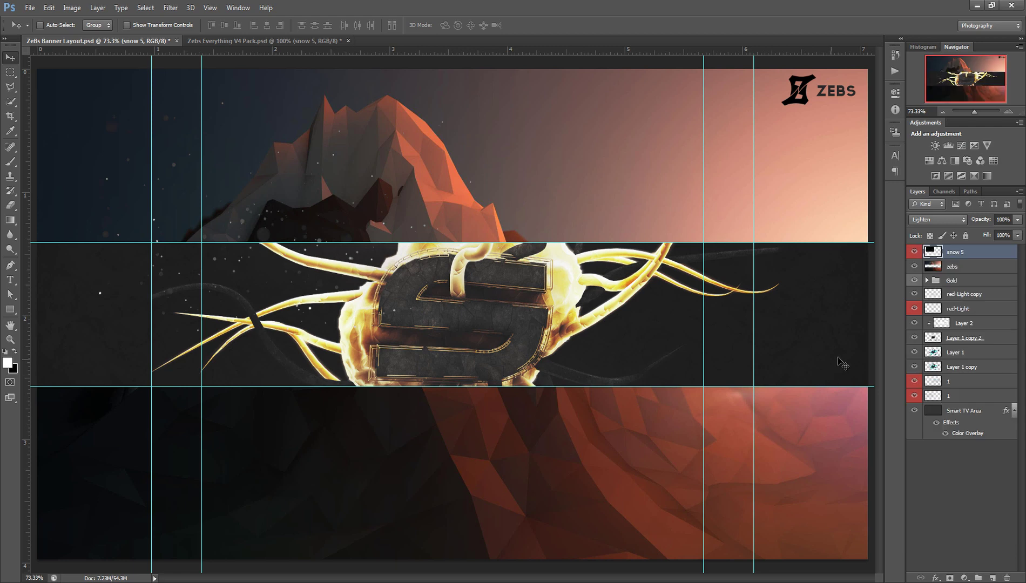
left_click_drag(955, 253, 972, 372)
key("ctrl+t")
left_click_drag(423, 278, 344, 366)
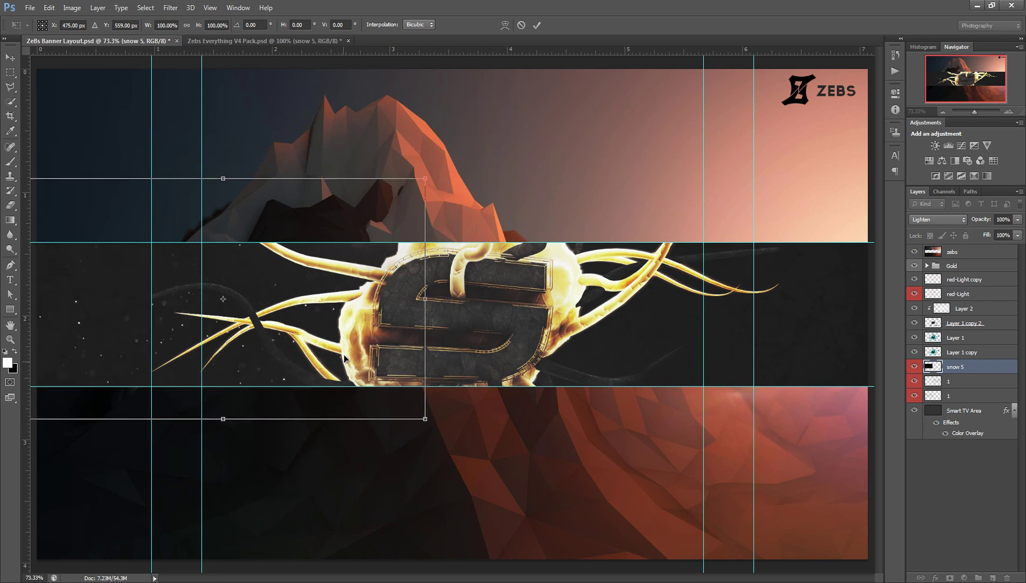
key("Up")
key("Up")
key("Up")
key("Up")
key("Up")
key("Up")
key("Up")
key("Up")
key("Up")
key("Up")
key("Up")
key("Up")
key("Up")
key("Up")
key("Up")
key("Up")
key("Up")
key("Up")
left_click(537, 26)
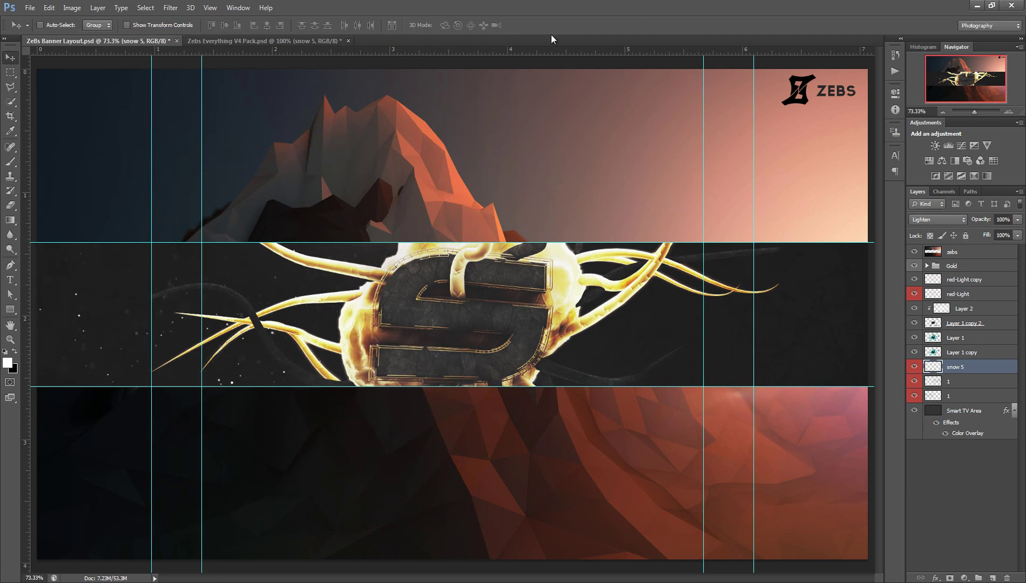
Step: Duplicate the snow layer and move the copy to the banner's right half
key("ctrl+j")
key("ctrl+t")
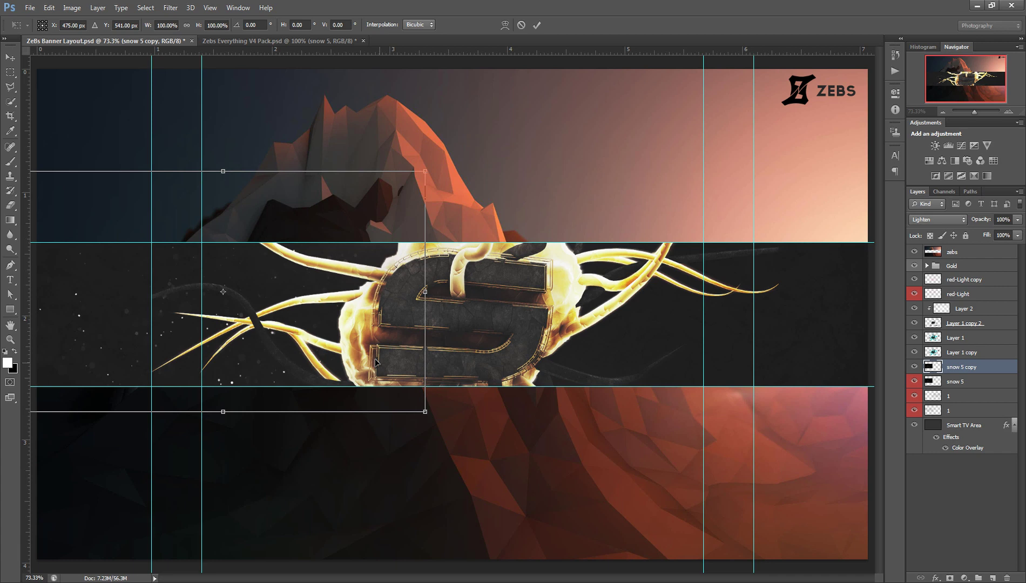
left_click_drag(377, 363, 827, 384)
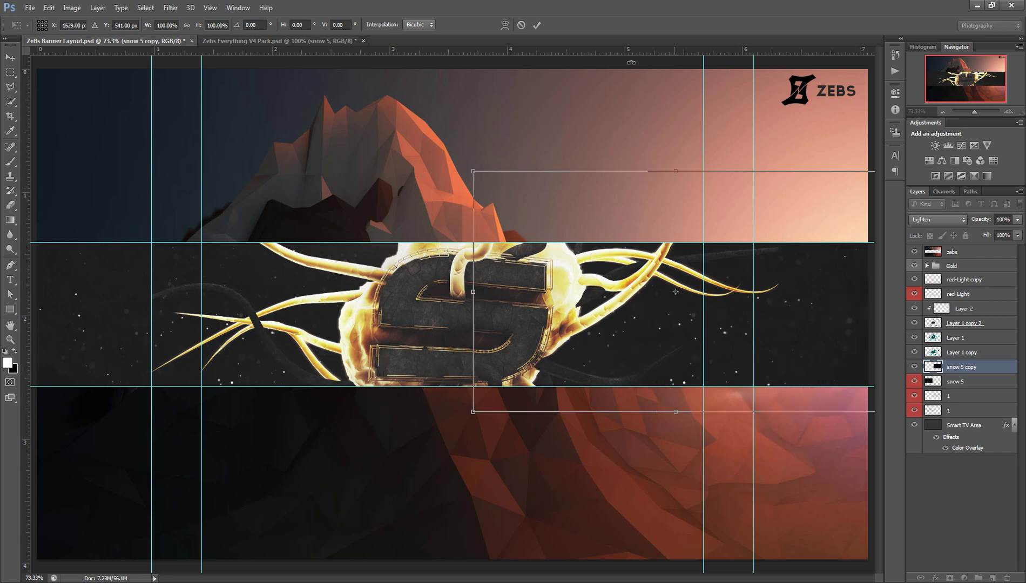
left_click(537, 25)
Step: Set both snow layers to 50% opacity
left_click(980, 382, "shift")
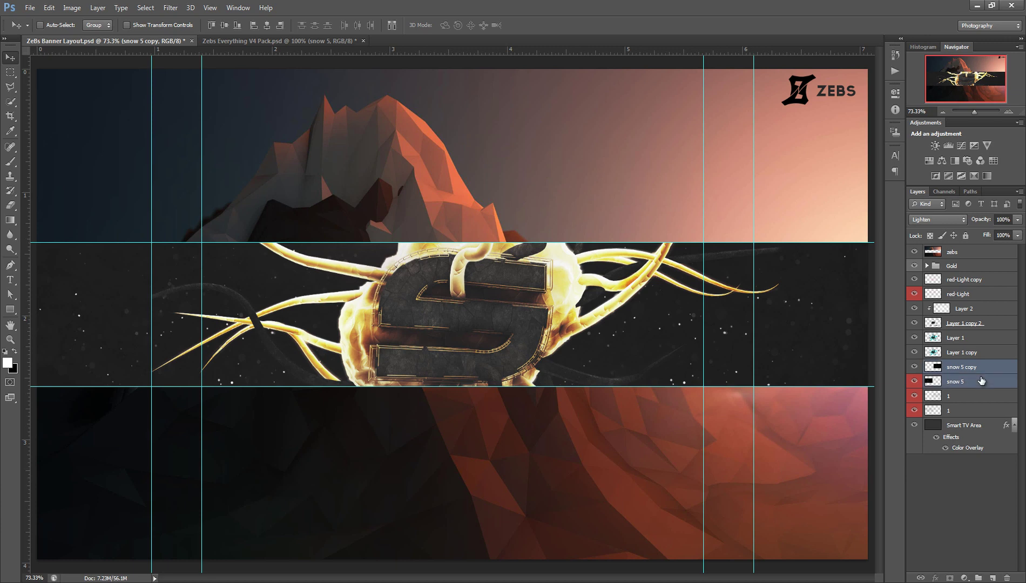
left_click(1015, 220)
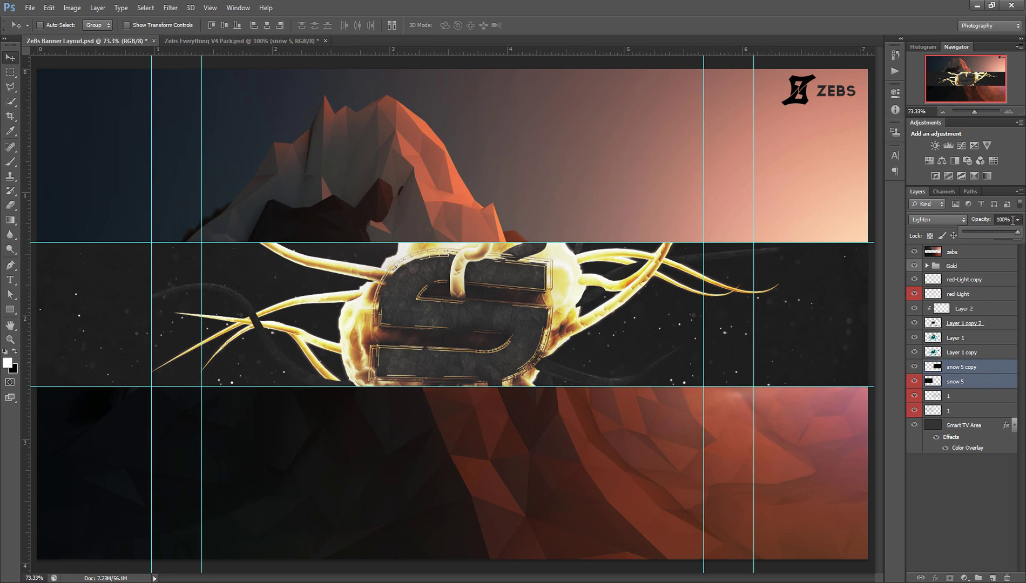
left_click(1012, 220)
type("50")
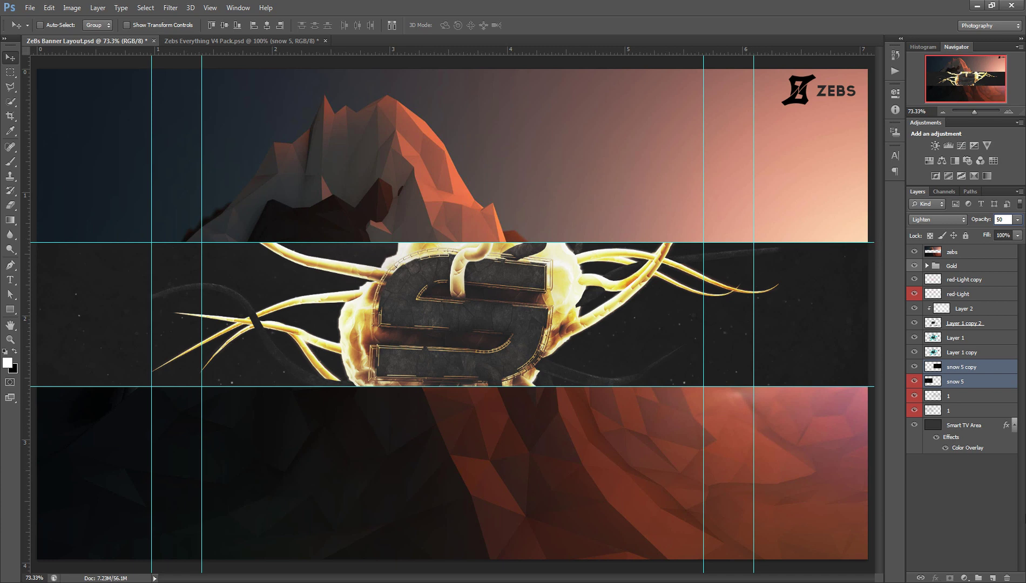
left_click(995, 458)
Step: Merge snow 5 and snow 5 copy into one layer with Lighten blending
left_click(972, 368)
left_click(973, 382, "shift")
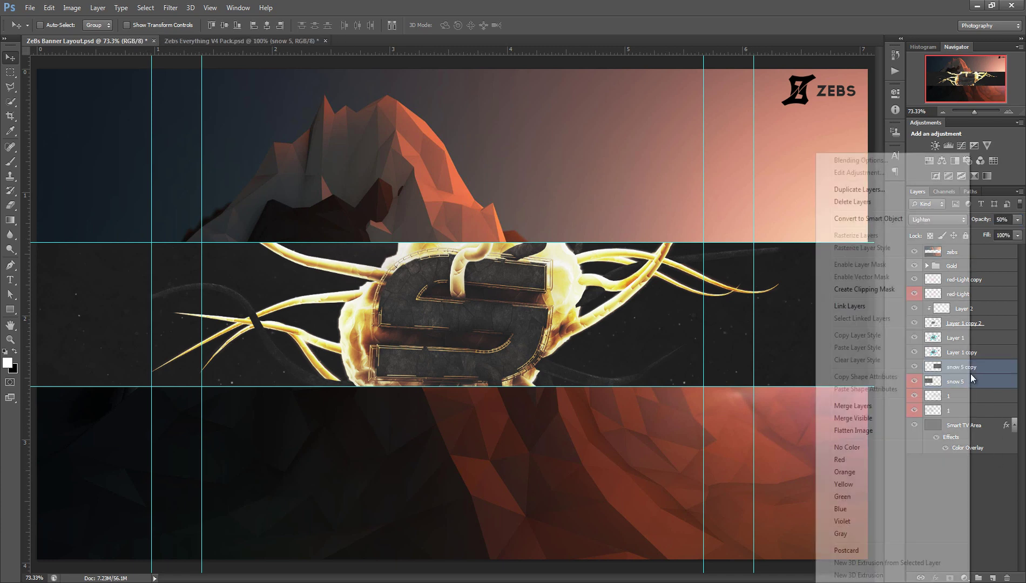
right_click(973, 381)
left_click(853, 406)
left_click(933, 221)
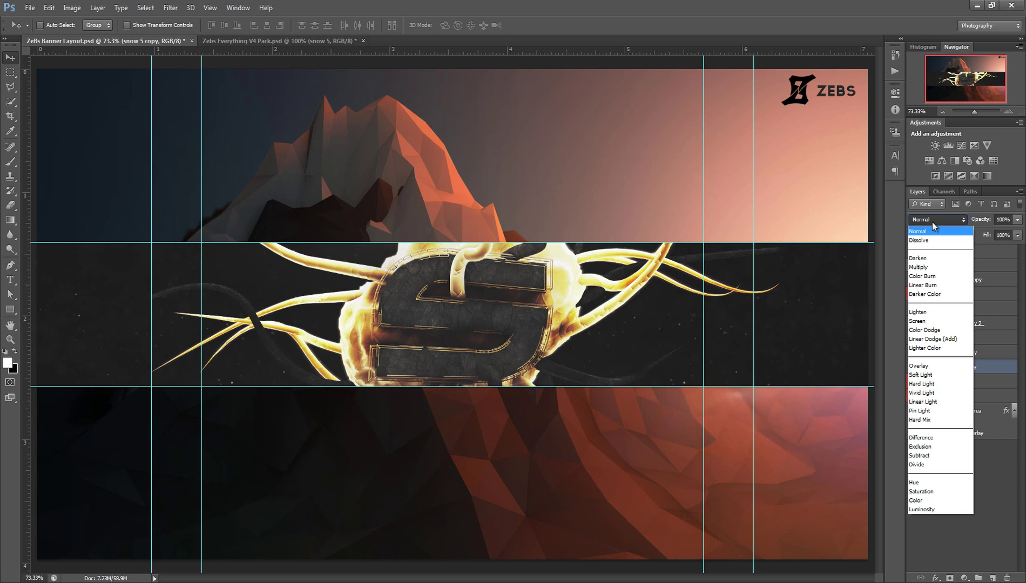
left_click(948, 313)
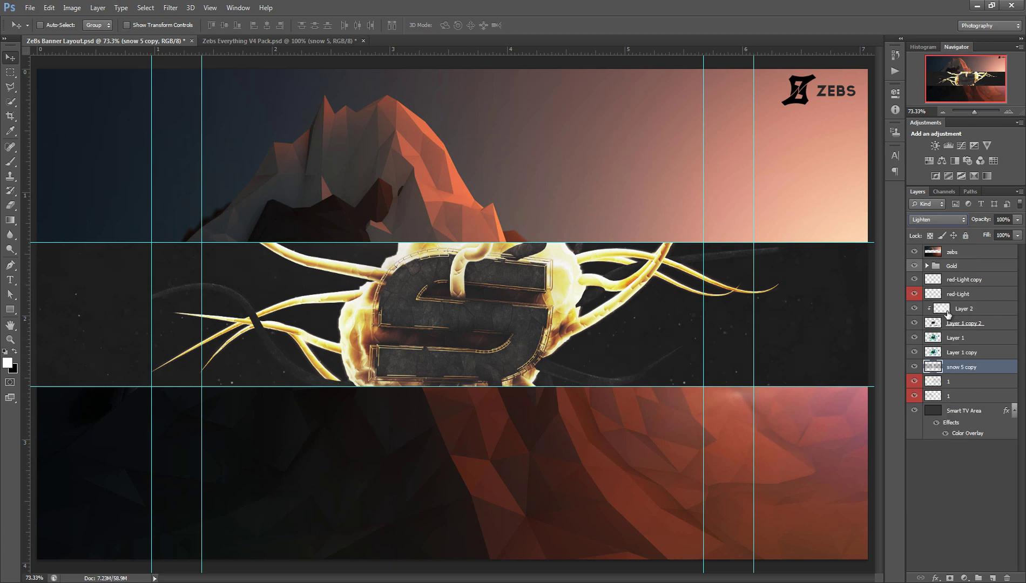
Step: Add a new layer and sample gold d4af52 from the S edge as foreground
left_click(992, 576)
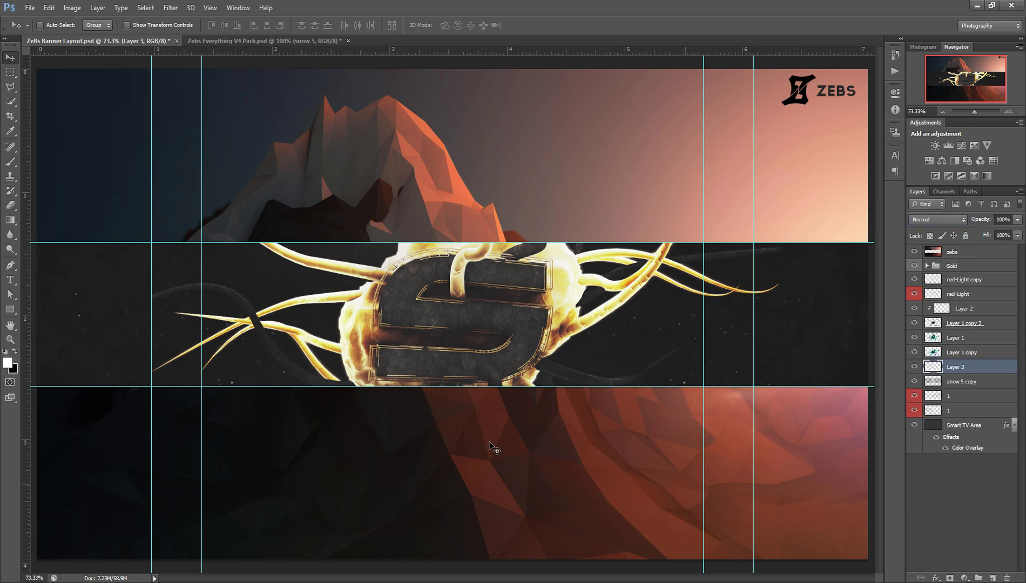
key("i")
left_click(8, 361)
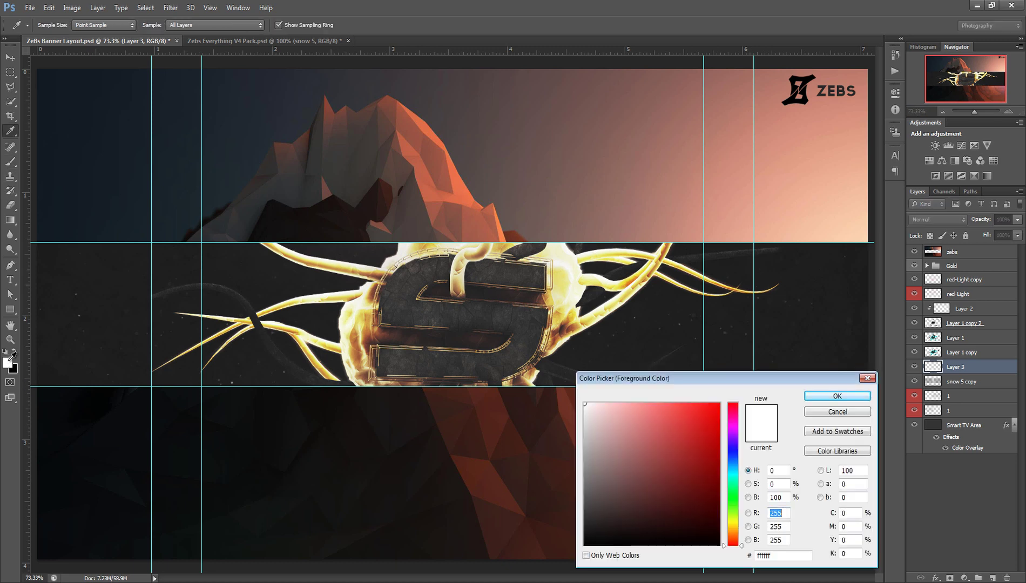
left_click(559, 290)
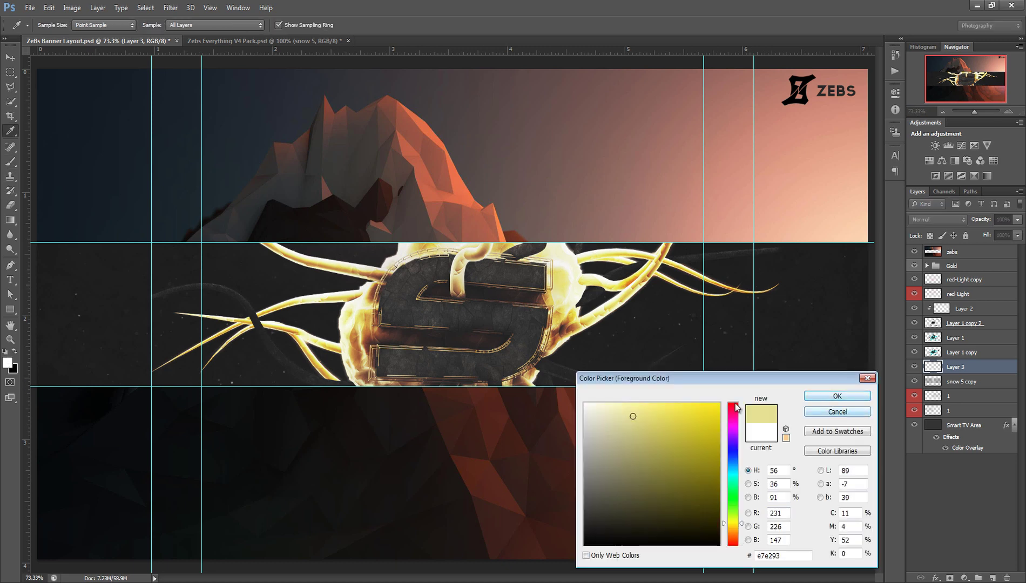
left_click(561, 330)
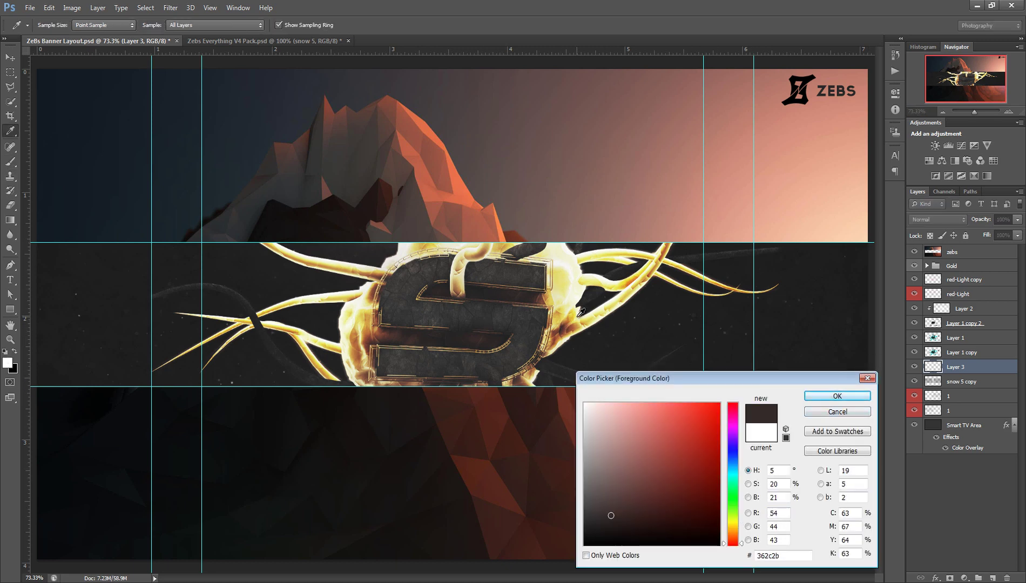
left_click(578, 316)
left_click_drag(579, 304, 510, 300)
left_click_drag(385, 320, 372, 325)
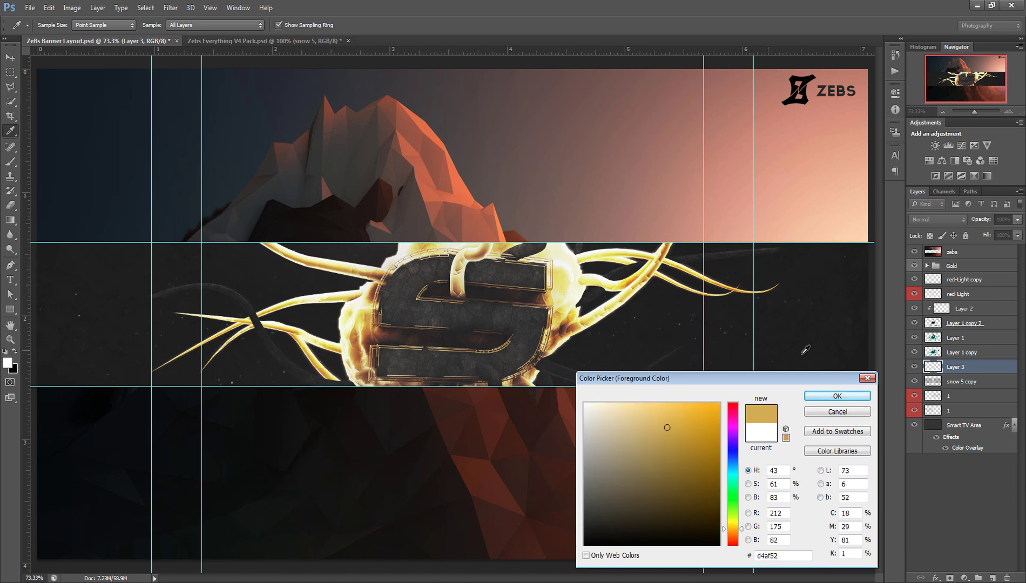
left_click(838, 396)
Step: Paint a large gold glow right of the S with a 380 px brush
key("b")
left_click_drag(832, 338, 675, 318)
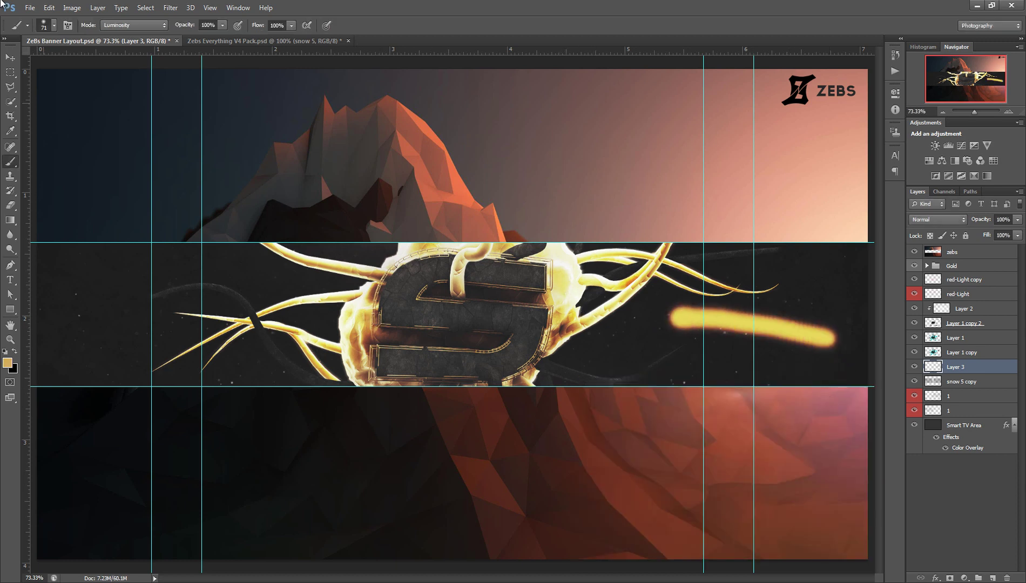
left_click(48, 27)
type("380")
left_click(709, 287)
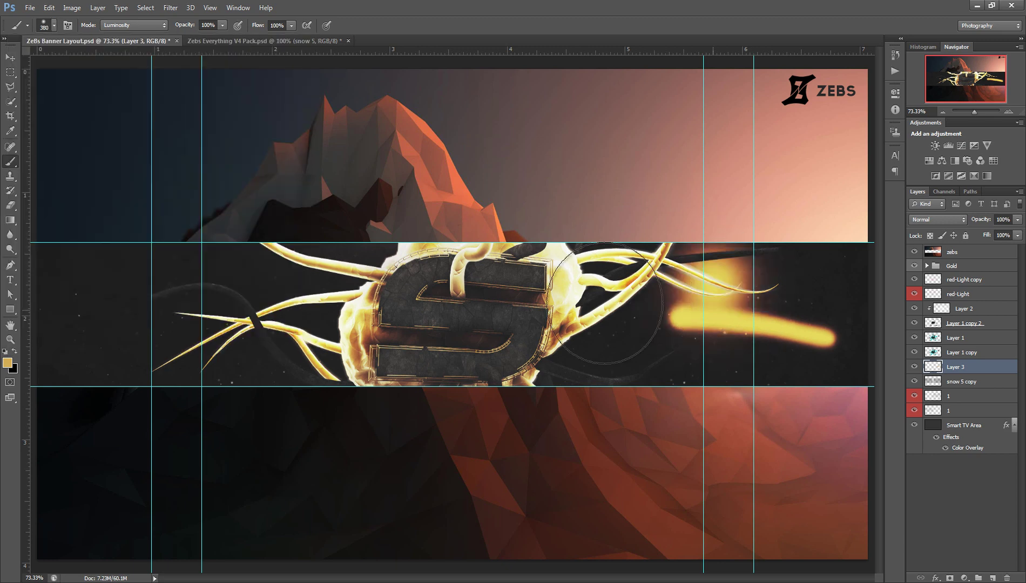
mouse_move(709, 286)
left_mouse_down()
mouse_move(718, 313)
mouse_move(700, 327)
mouse_move(314, 318)
mouse_move(107, 389)
mouse_move(200, 378)
left_mouse_up()
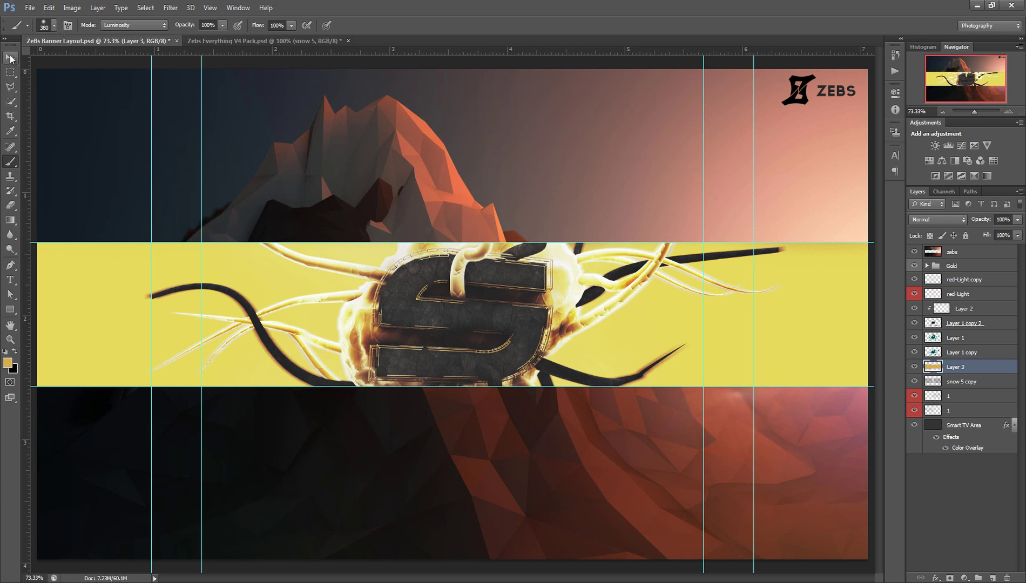
Step: Clip Layer 3 to the layer below and set it to Overlay
key("v")
right_click(979, 367)
left_click(876, 292)
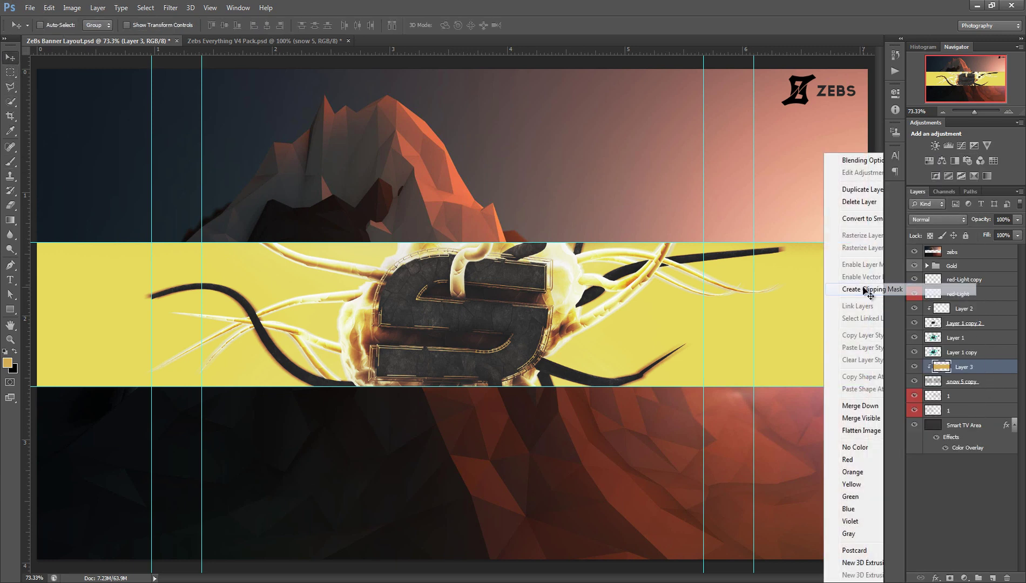
left_click(939, 219)
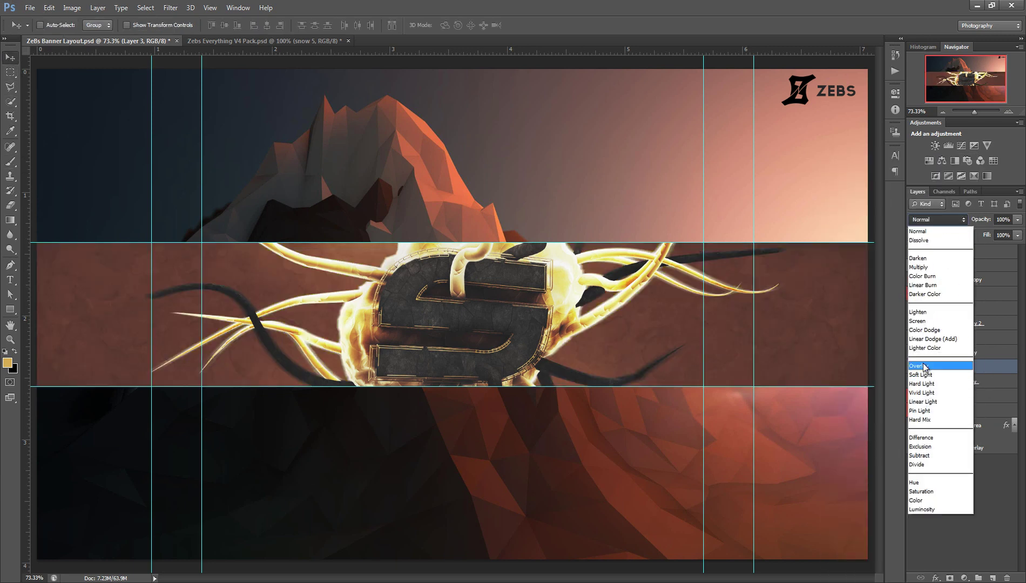
left_click(929, 360)
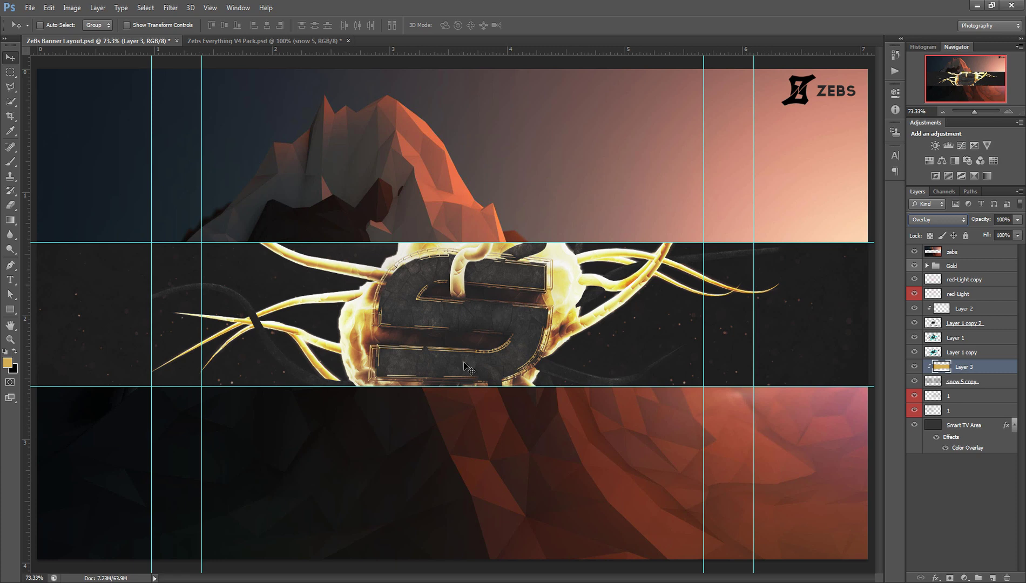
Step: Adjust snow 5 copy opacity and shift Layer 3's hue to -93
left_click(1001, 383)
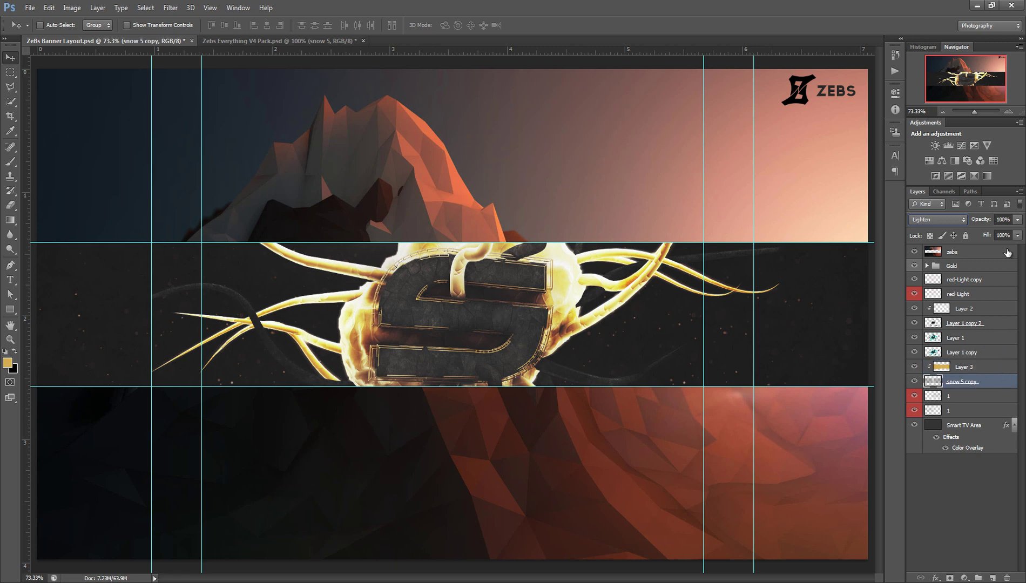
left_click(1017, 221)
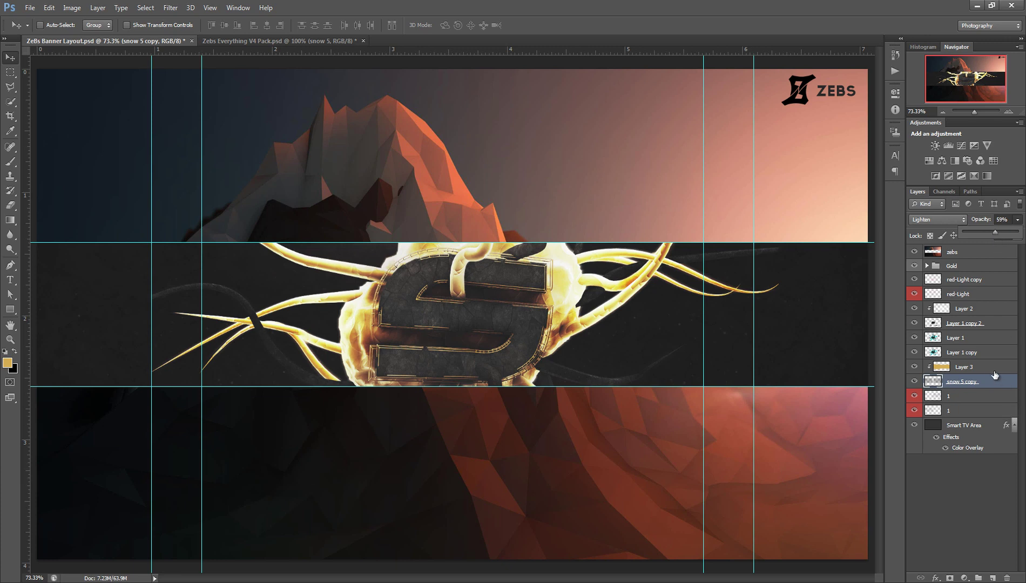
left_click(990, 371)
double_click(990, 372)
left_click(944, 334)
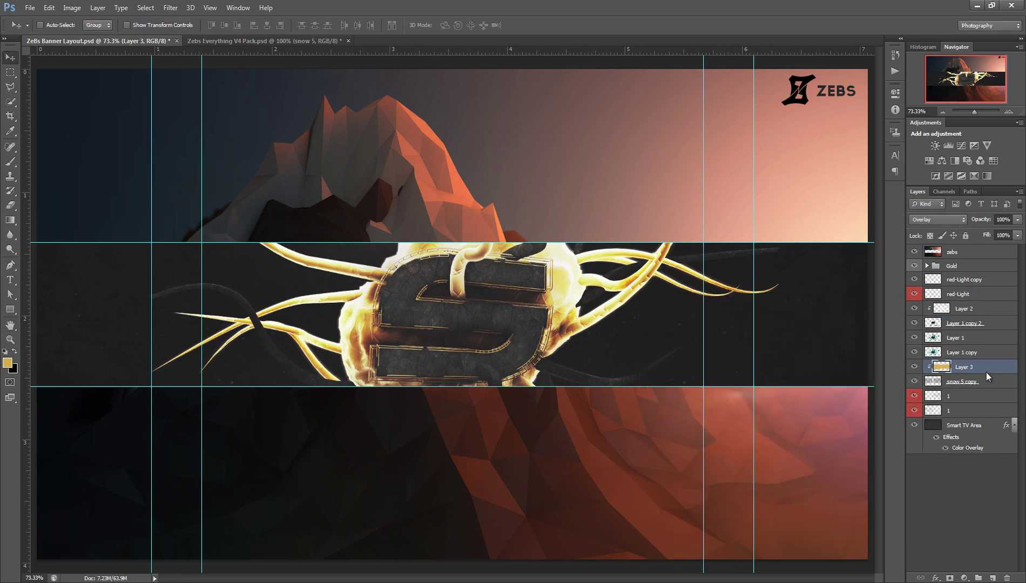
key("ctrl+u")
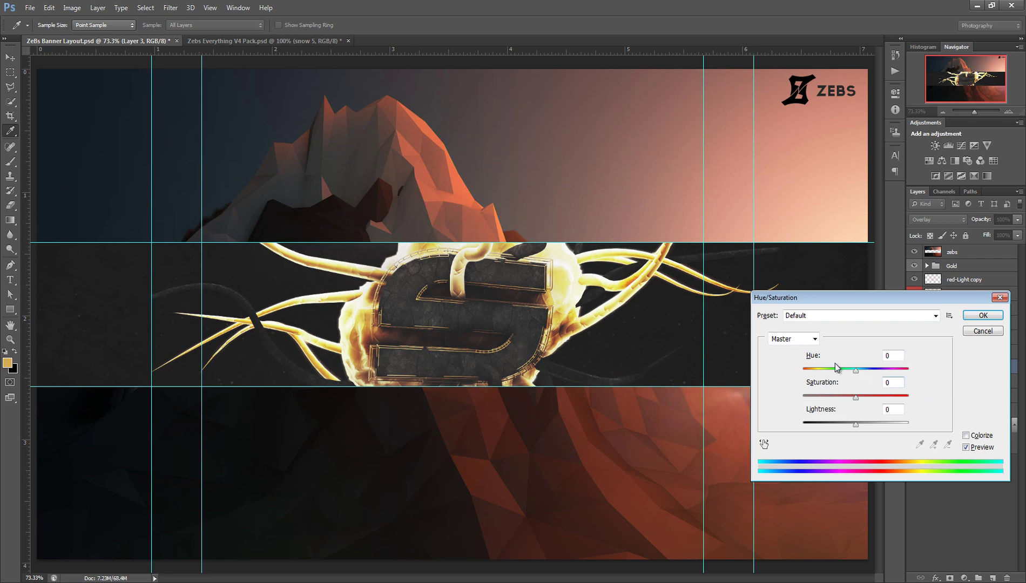
left_click_drag(839, 369, 822, 372)
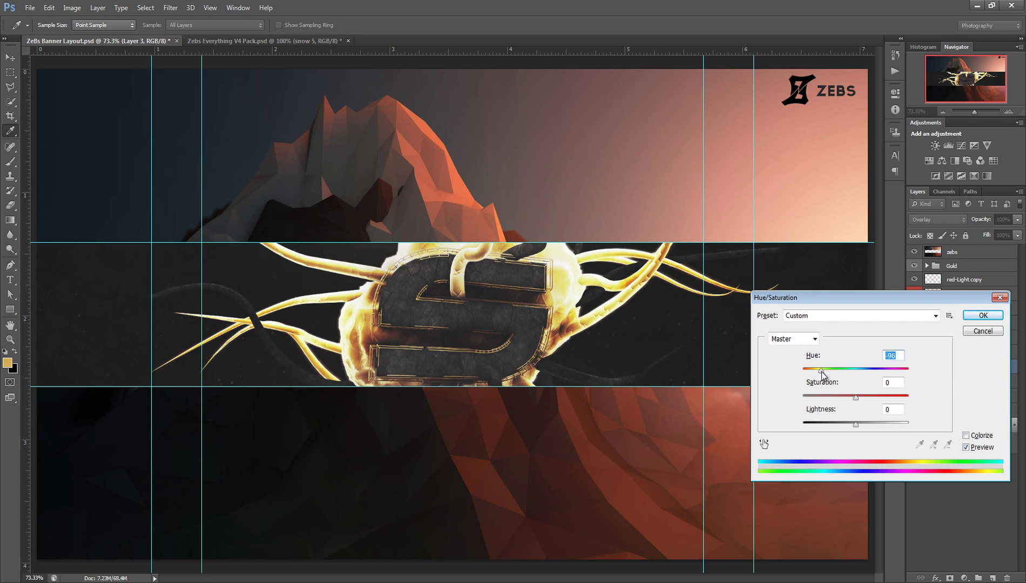
left_click(1002, 316)
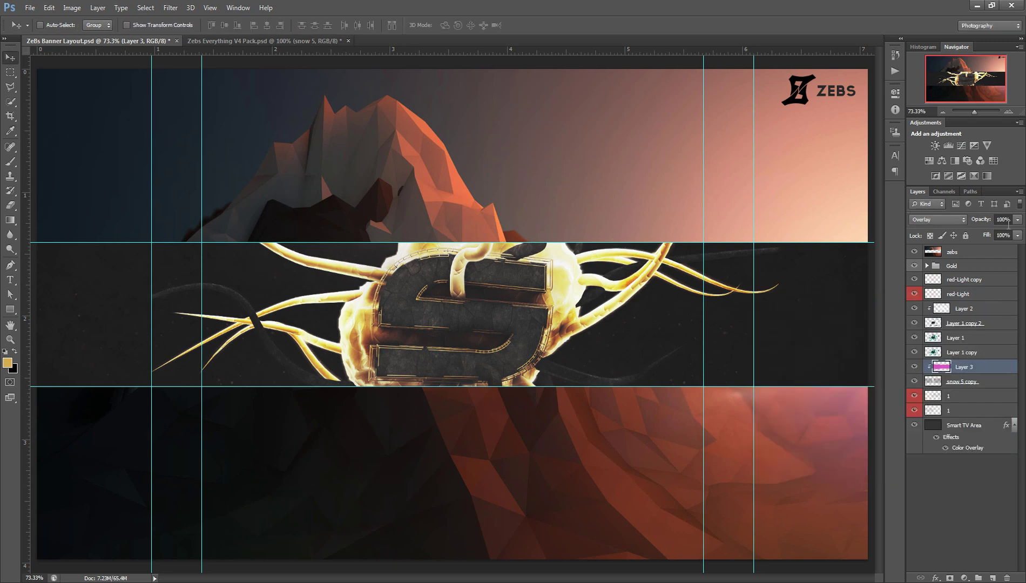
Step: Raise snow 5 copy to 100% opacity and re-shift Layer 3's hue to -76
left_click(992, 382)
mouse_move(1015, 222)
left_mouse_down()
mouse_move(999, 237)
mouse_move(1021, 233)
left_mouse_up()
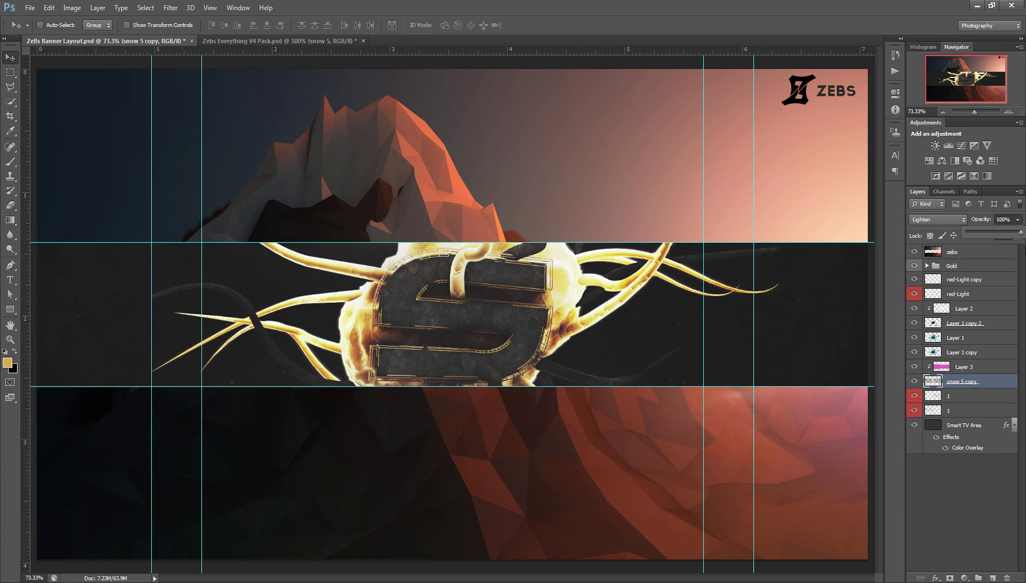
left_click(993, 370)
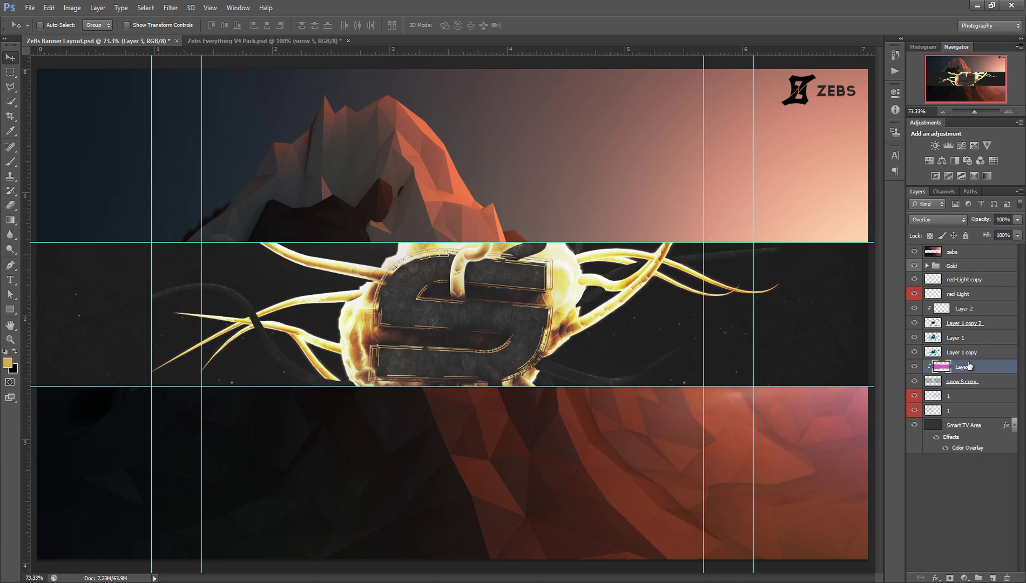
key("ctrl+u")
left_click_drag(856, 369, 827, 380)
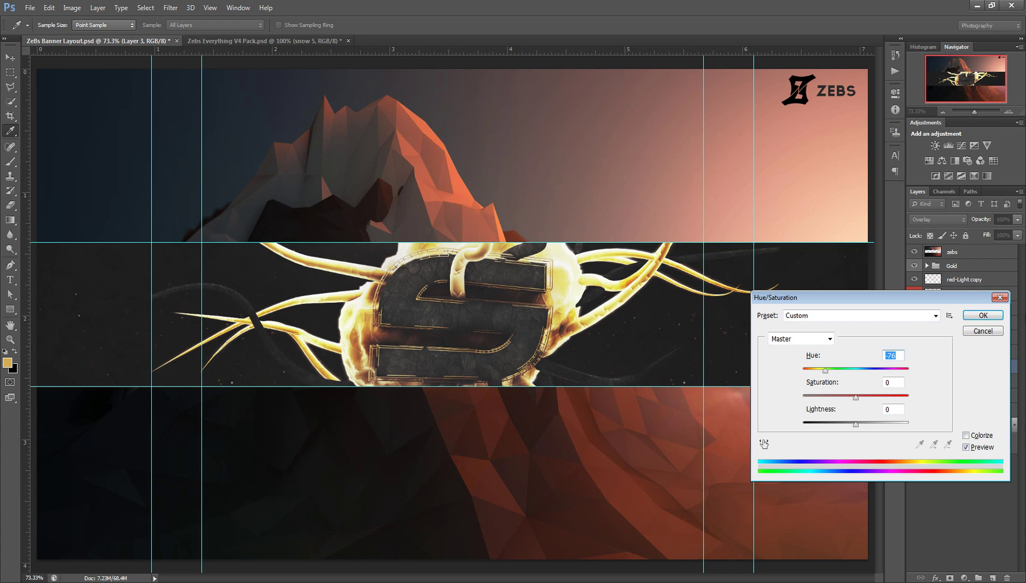
left_click(983, 315)
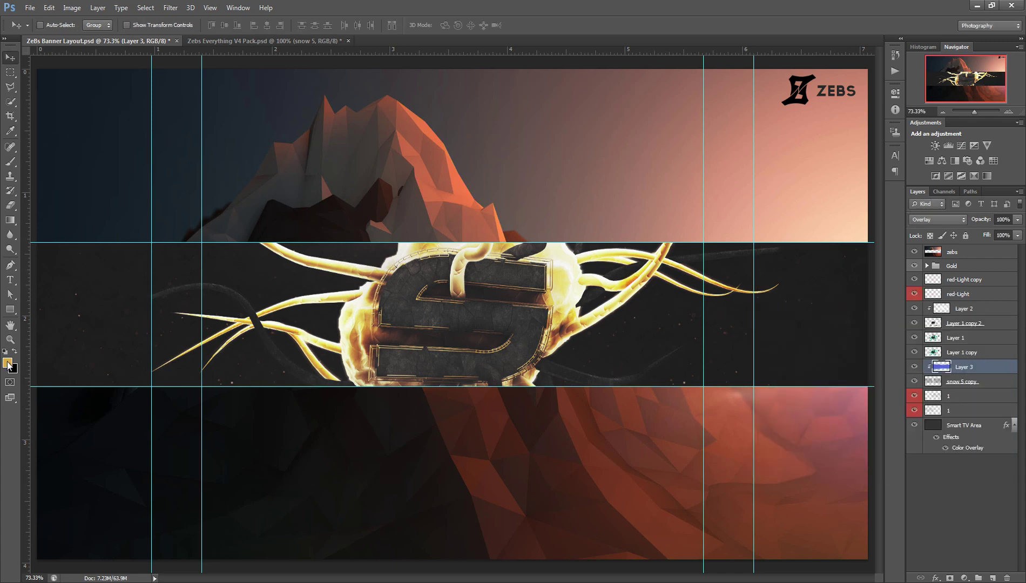
Step: Pick bright orange #ffb600 and paint it across the banner strip on Layer 3
left_click(8, 363)
left_click_drag(690, 459, 897, 293)
left_click(832, 397)
left_click(10, 162)
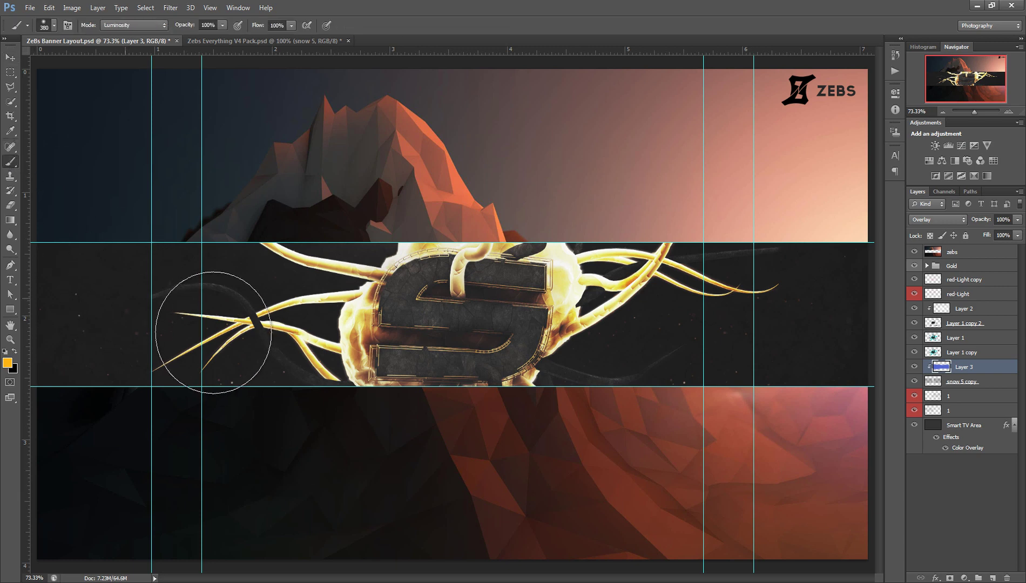
left_click_drag(964, 366, 838, 372)
left_click(497, 223)
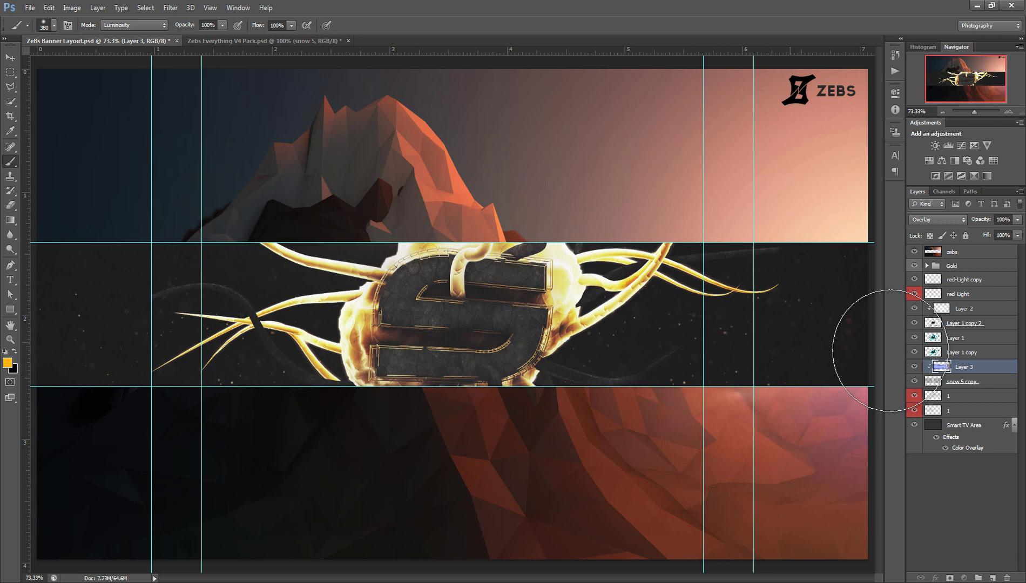
key("Delete")
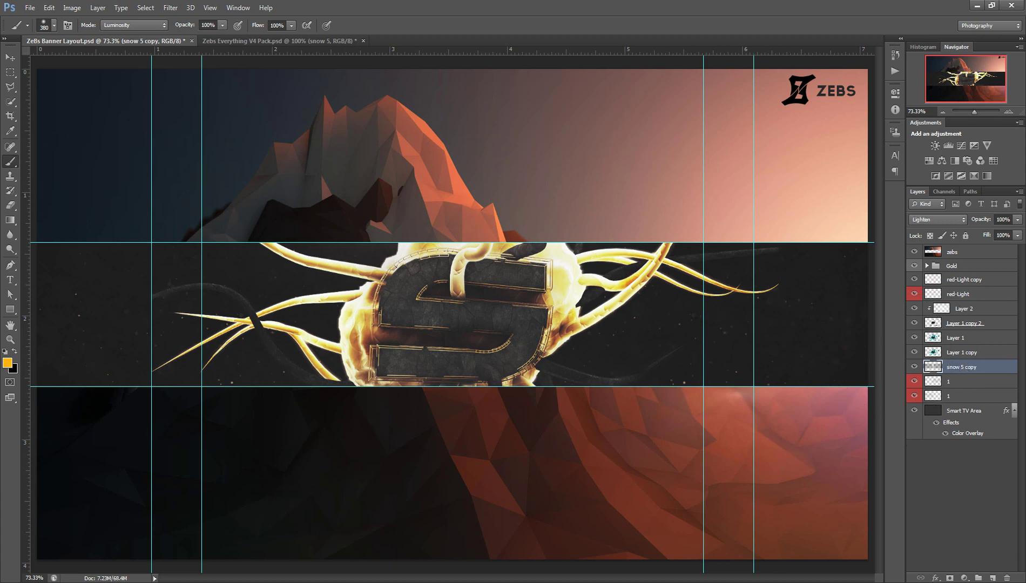
key("ctrl+z")
mouse_move(756, 324)
left_mouse_down()
mouse_move(572, 357)
mouse_move(459, 335)
left_mouse_up()
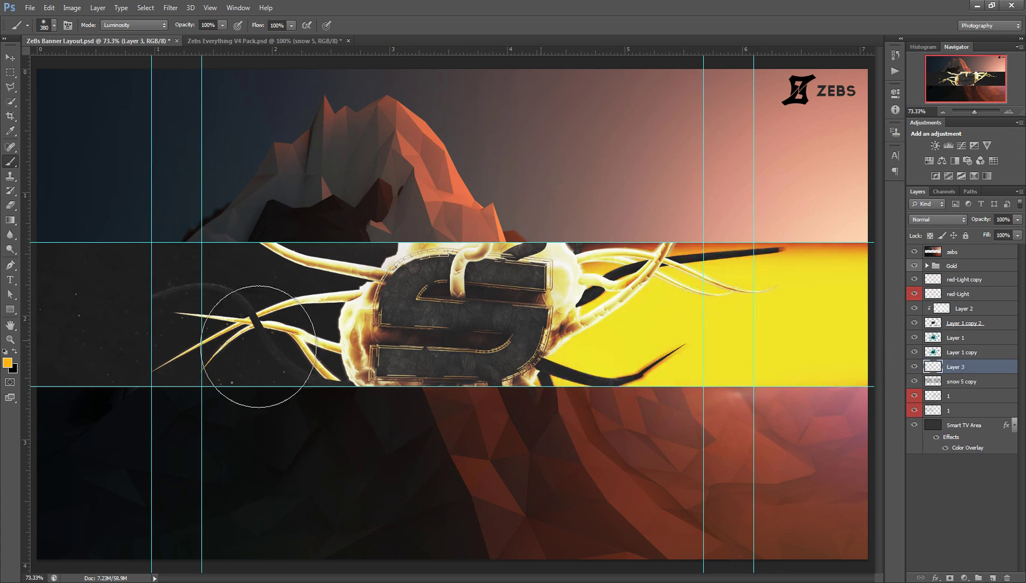
mouse_move(258, 346)
left_mouse_down()
mouse_move(87, 309)
mouse_move(240, 270)
left_mouse_up()
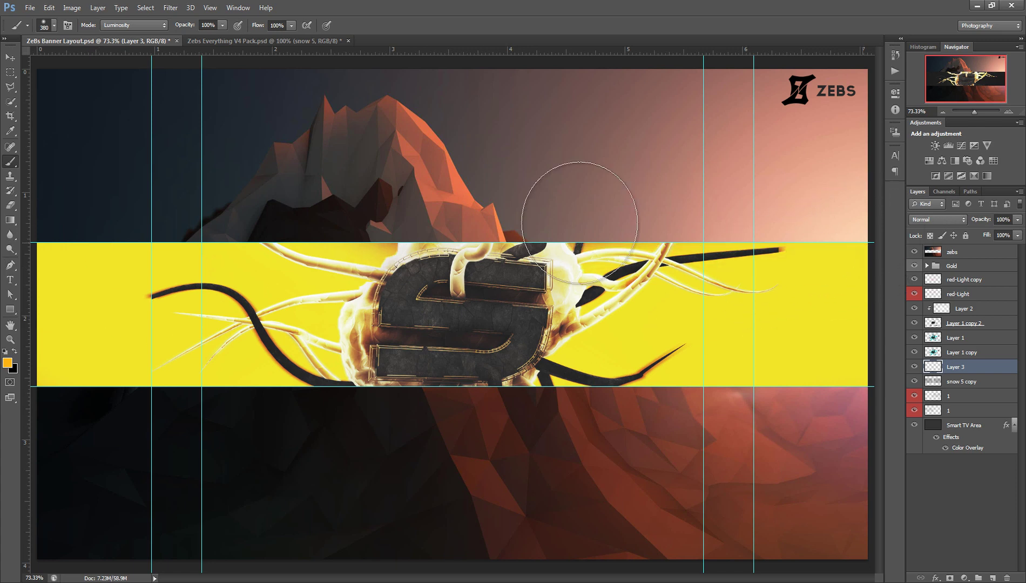
Step: Clip the orange Layer 3 to the layer below in Overlay mode
right_click(981, 369)
left_click(881, 289)
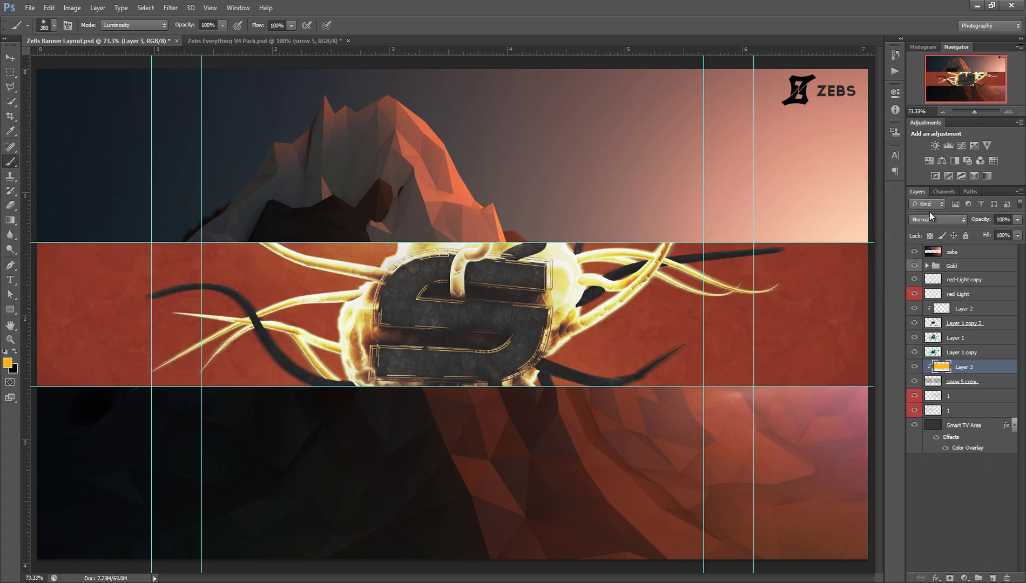
left_click(937, 220)
left_click(932, 357)
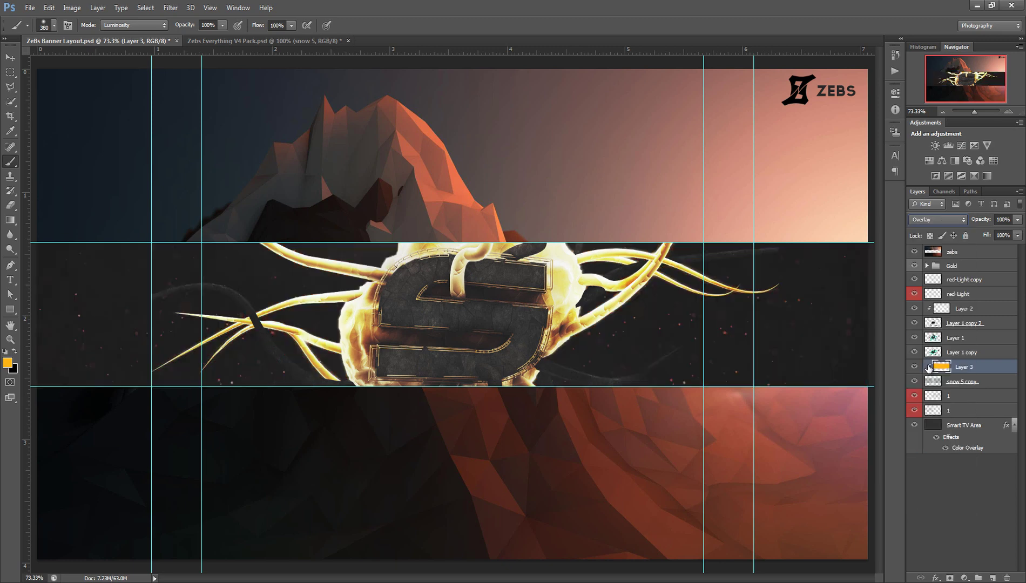
Step: Lower snow 5 copy's opacity to 40%
left_click(992, 383)
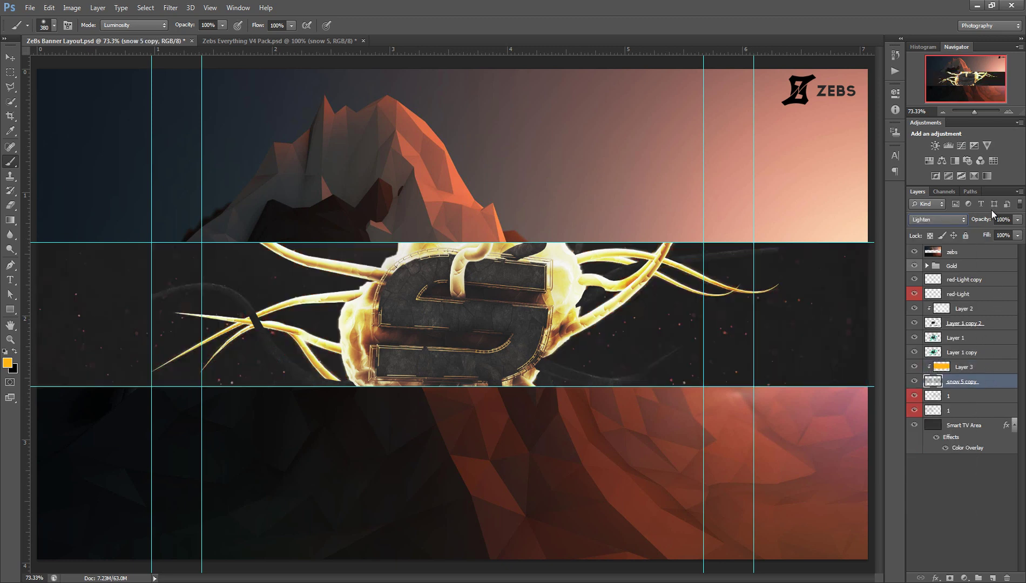
left_click(1011, 219)
type("40")
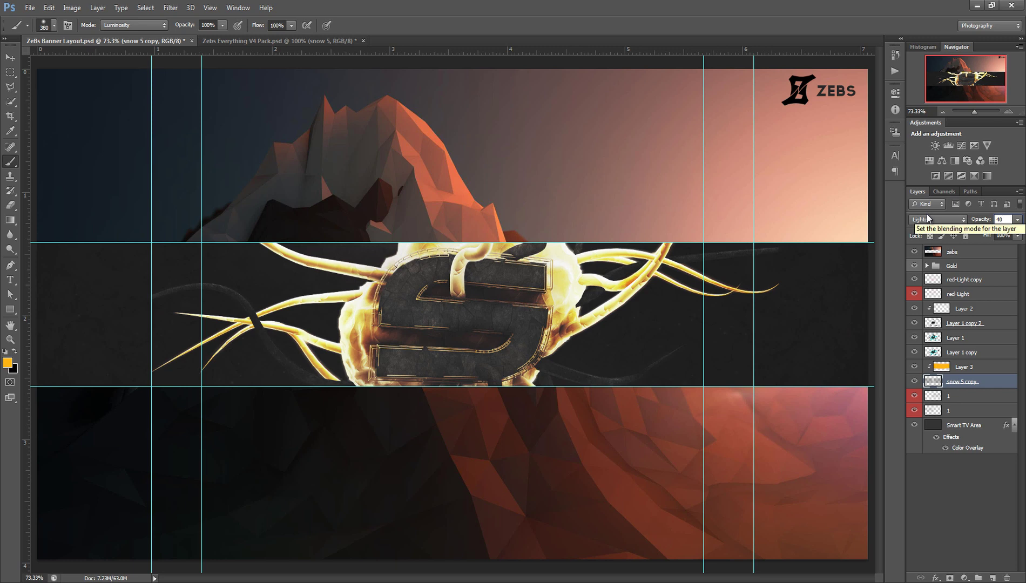
left_click(956, 496)
left_click(985, 383)
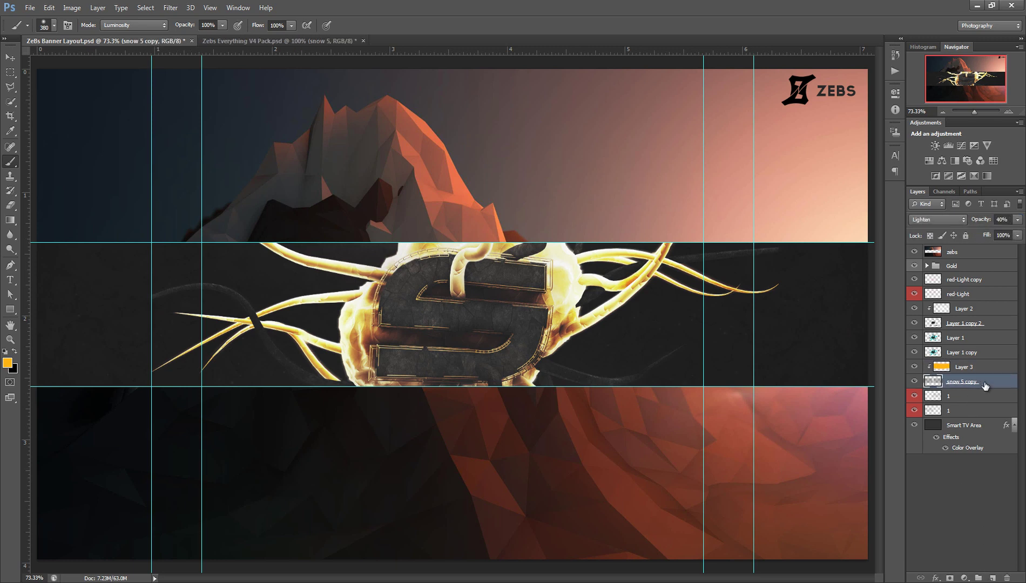
Step: Duplicate the snow above Layer 3 at 60% opacity, shifted up about 30 px
key("ctrl+j")
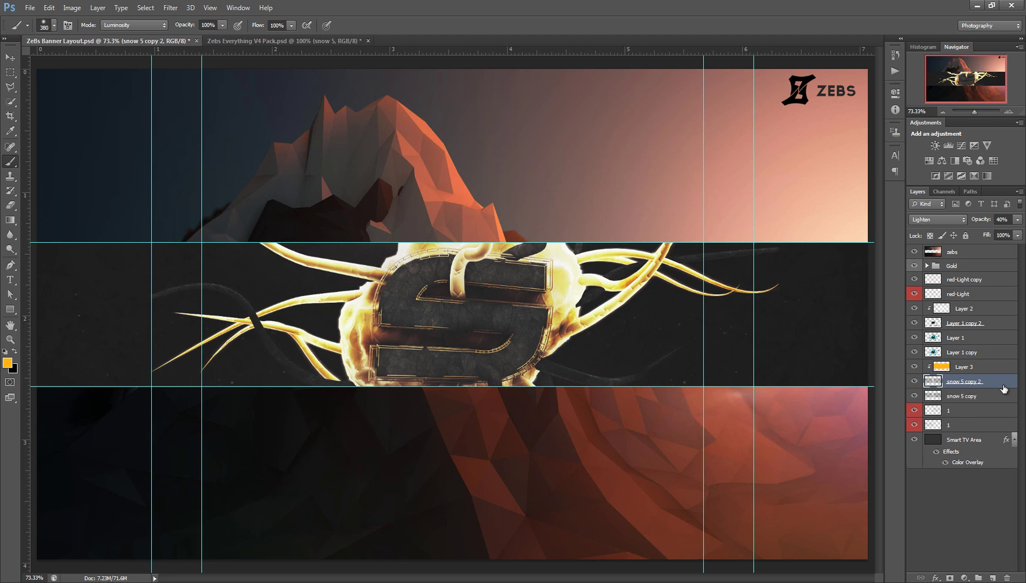
left_click_drag(1001, 400, 1005, 368)
key("ctrl+t")
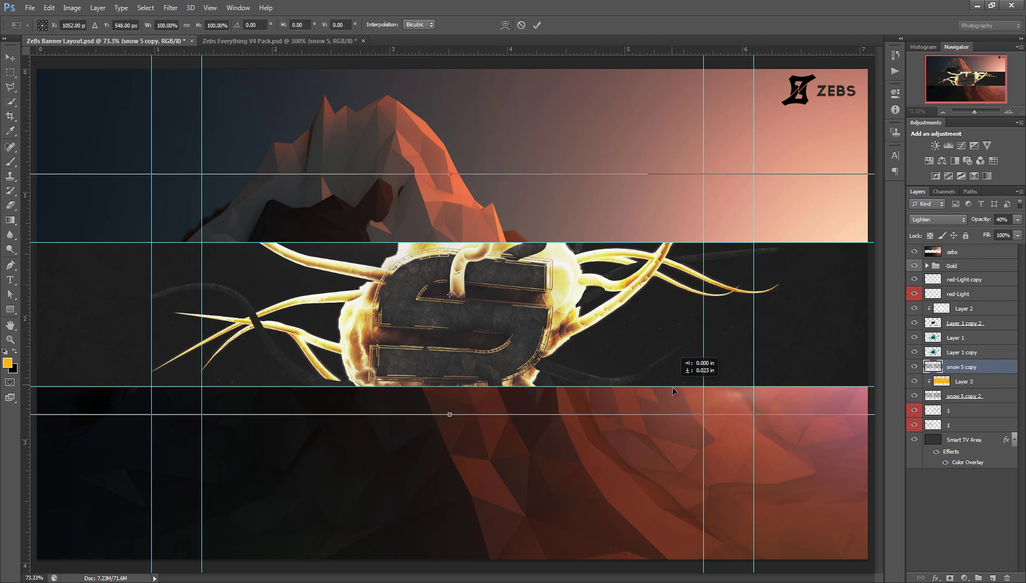
left_click(537, 24)
left_click(1010, 220)
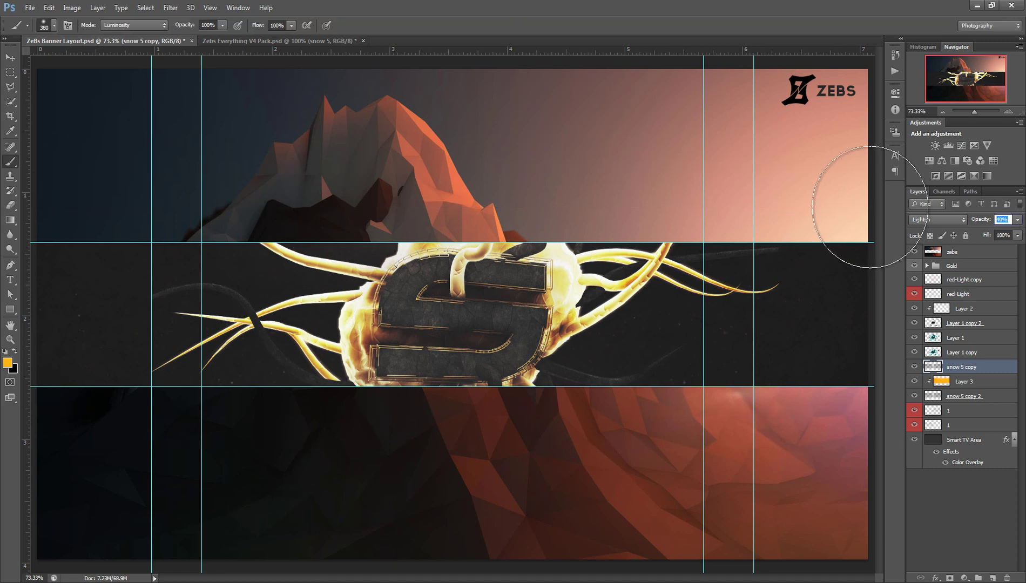
key("Return")
key("ctrl+t")
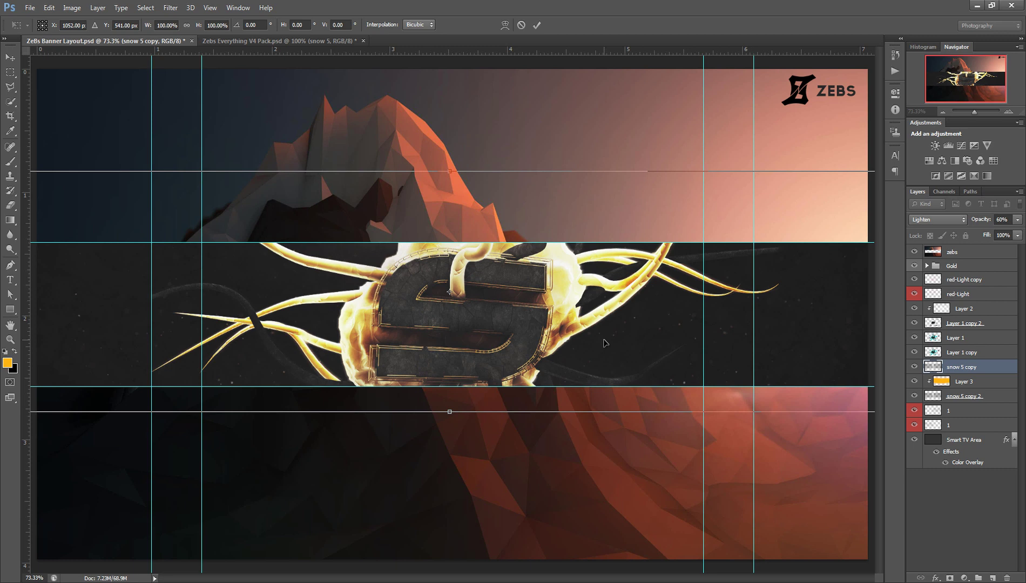
left_click_drag(605, 346, 598, 331)
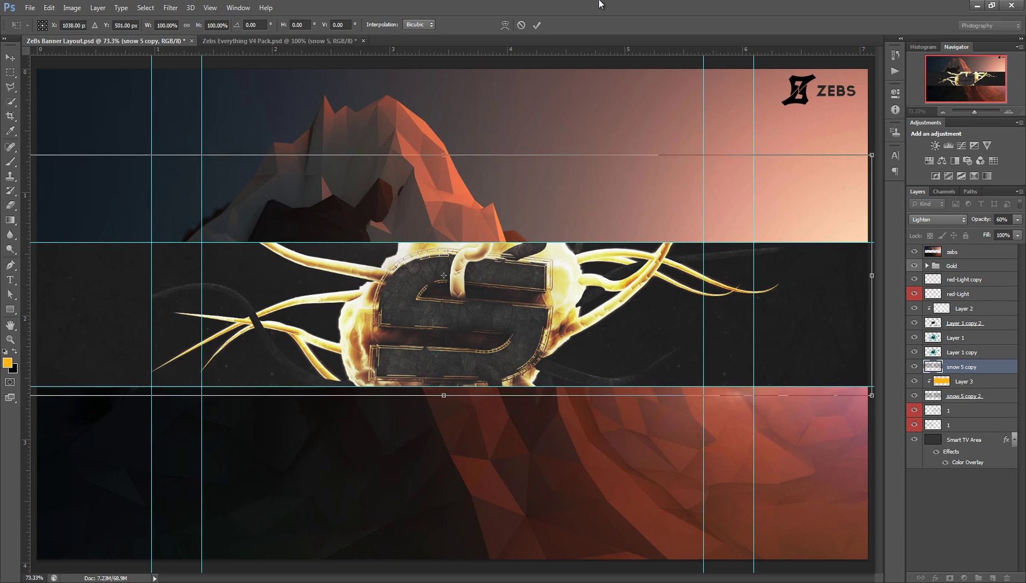
left_click(540, 25)
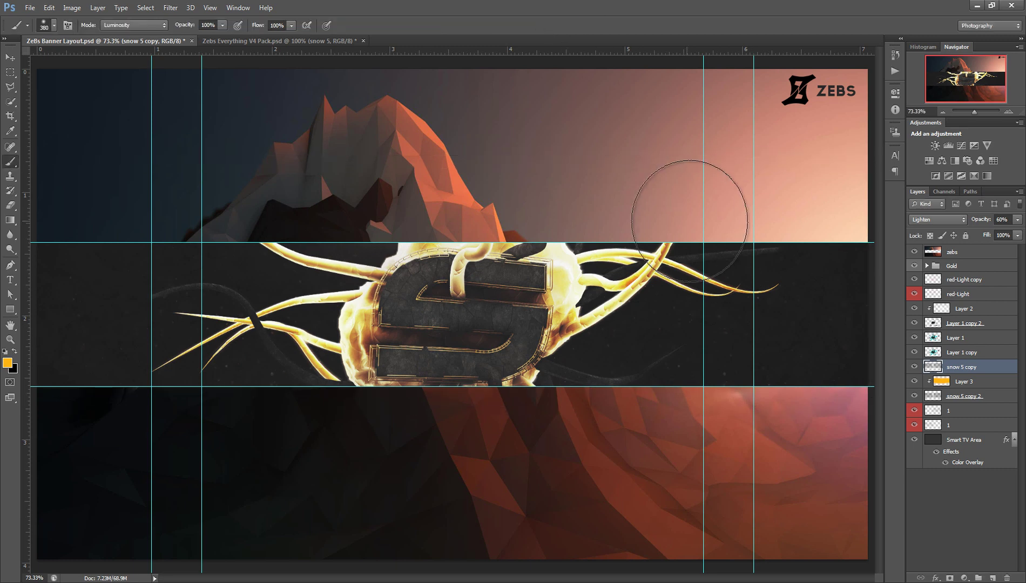
Step: In the V4 Pack, hide snow 5, collapse Blizzard, and show the whoa layer in Lights
left_click(270, 40)
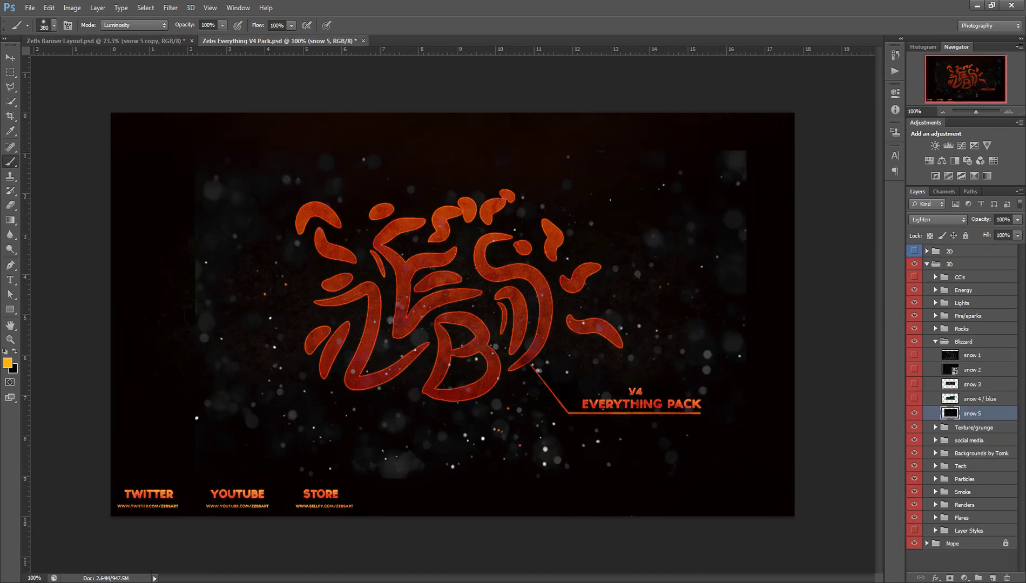
left_click(915, 413)
left_click(936, 342)
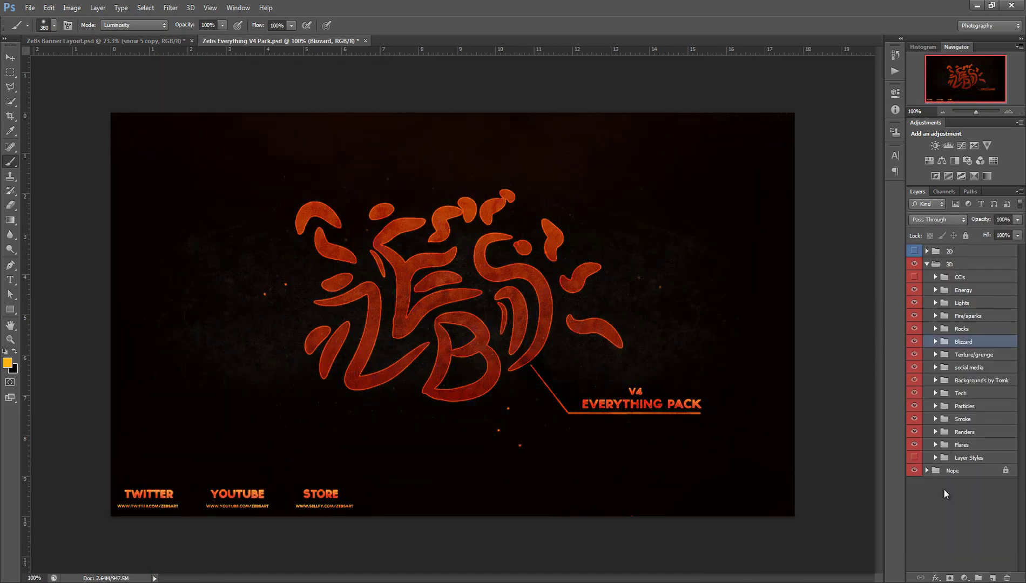
left_click(937, 490)
left_click(959, 295)
left_click(951, 319)
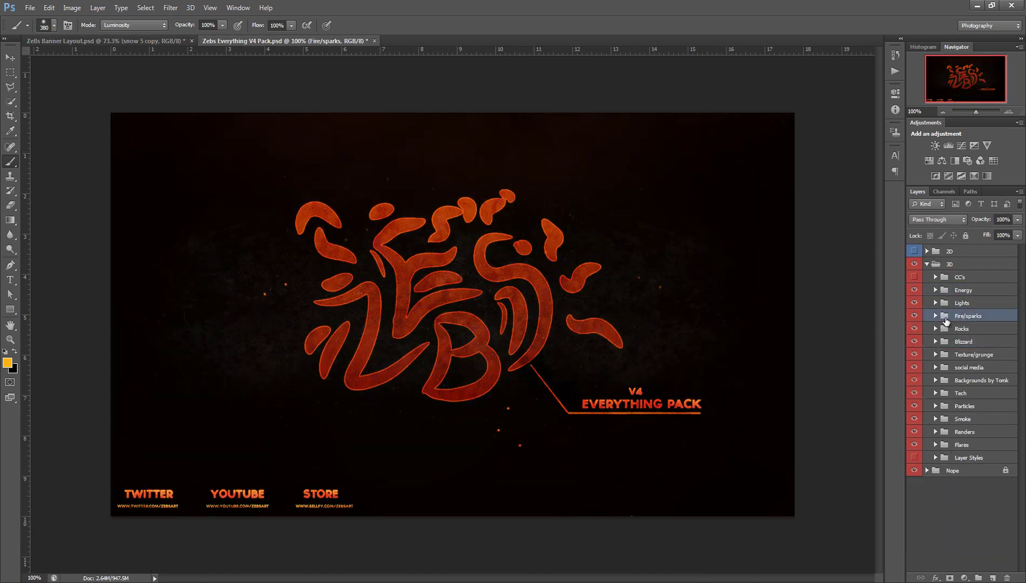
left_click(941, 306)
left_click(936, 304)
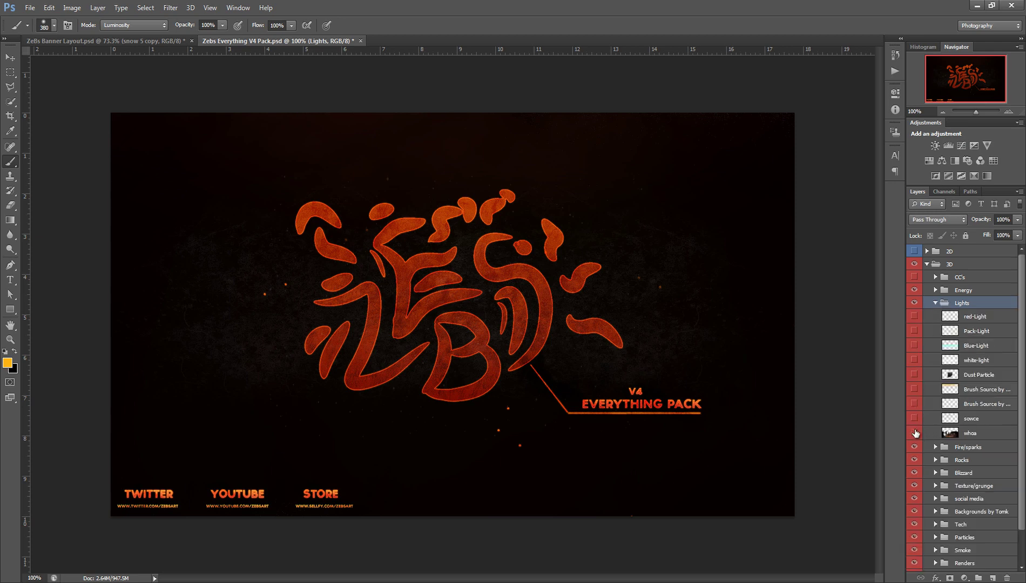
left_click(914, 433)
Step: Duplicate the whoa layer into ZeBs Banner Layout
right_click(1000, 438)
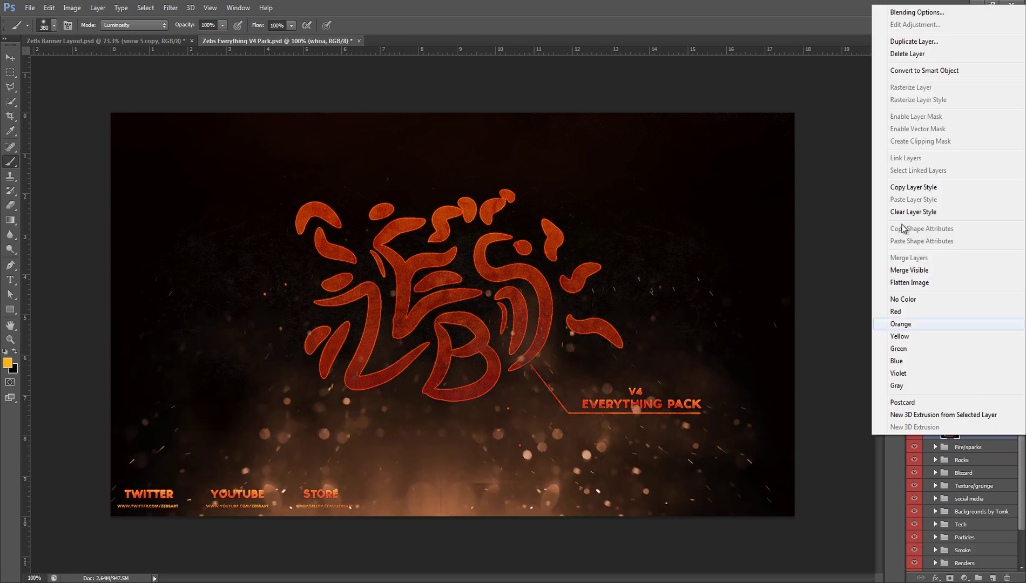
left_click(914, 35)
left_click(497, 227)
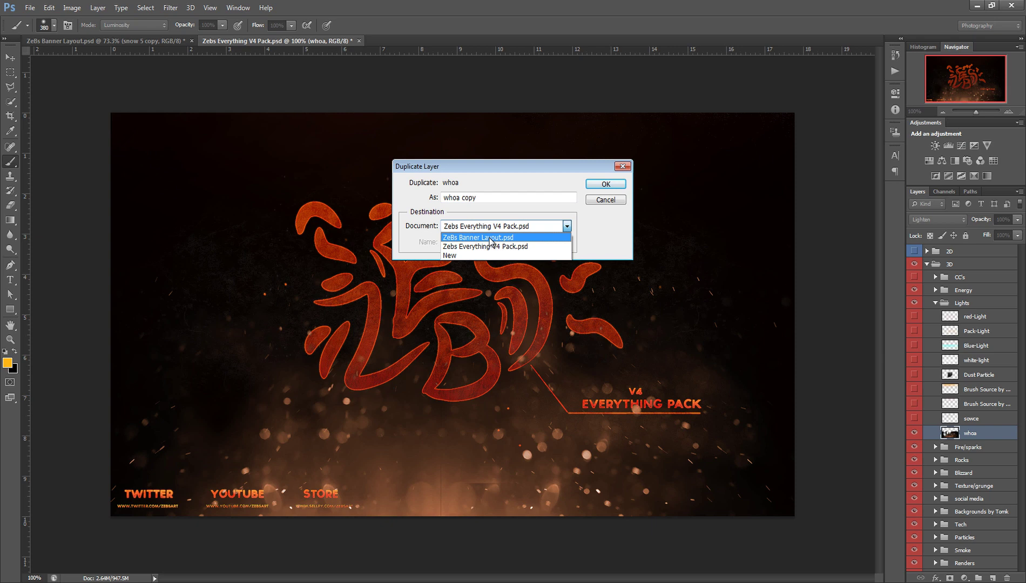
left_click(491, 237)
left_click(606, 184)
Step: In the banner, place whoa above Layer 1 and shift the glow down and right
left_click(95, 41)
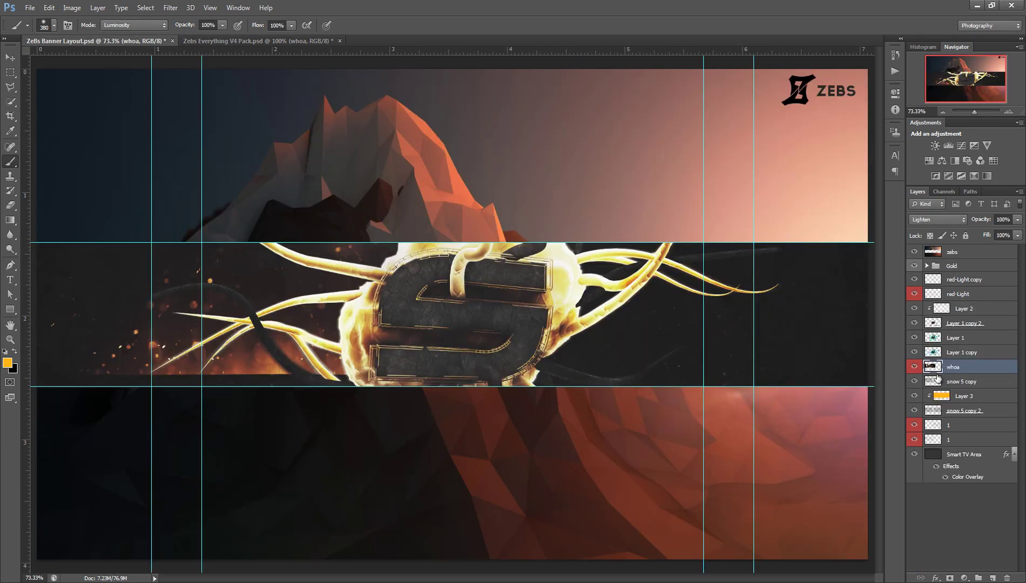
left_click_drag(952, 367, 951, 331)
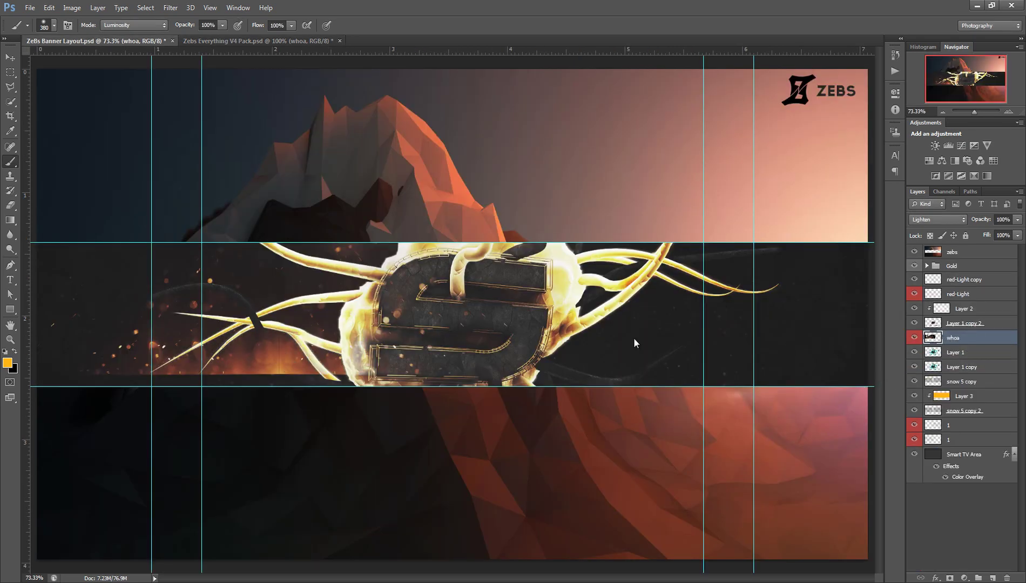
key("ctrl+t")
left_click_drag(495, 382, 614, 458)
left_click_drag(581, 385, 593, 401)
key("b")
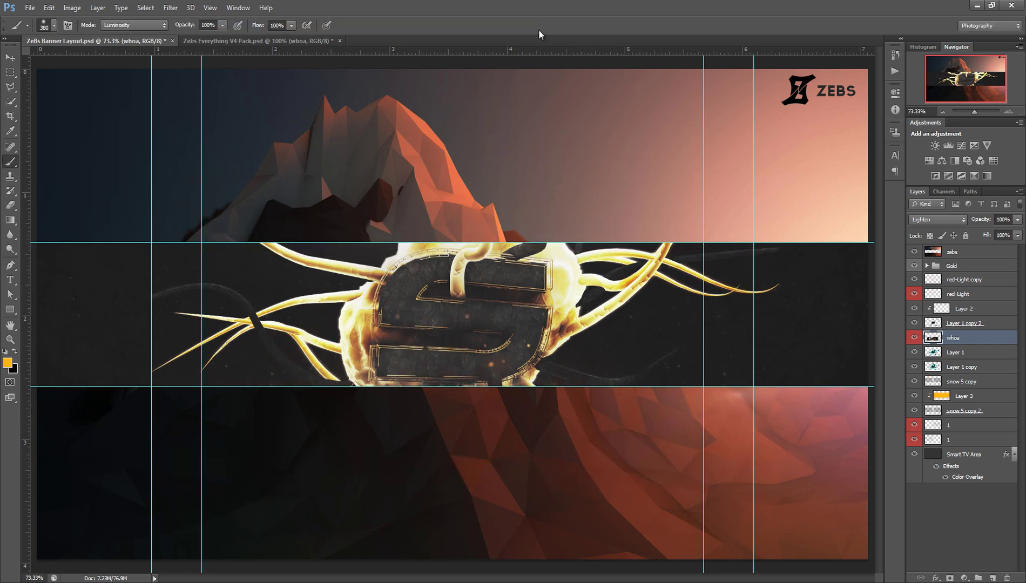
Step: In the V4 Pack, hide whoa, expand Blizzard, and show the snow 5 layer
left_click(201, 42)
left_click(914, 432)
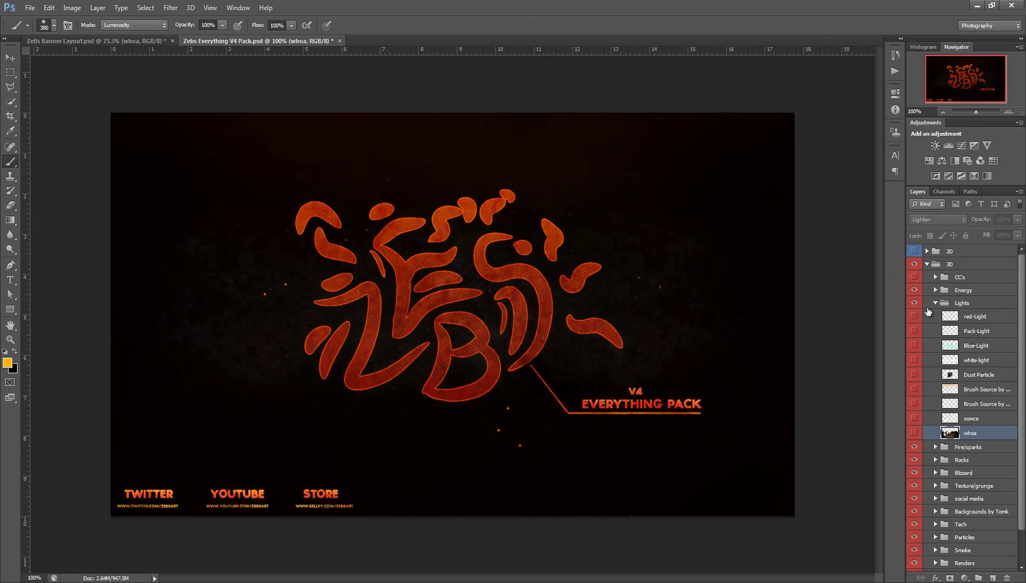
left_click(935, 305)
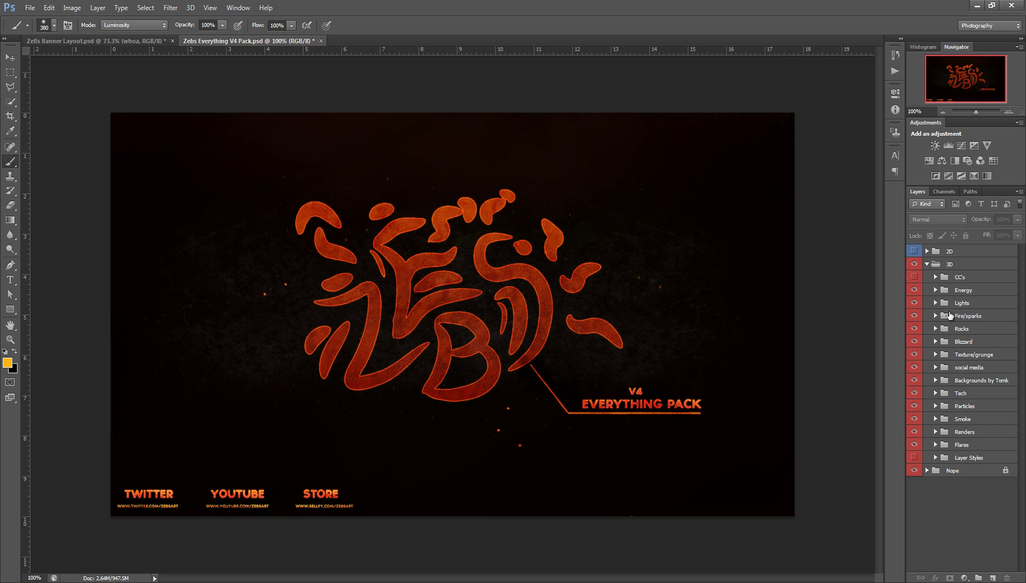
left_click(951, 344)
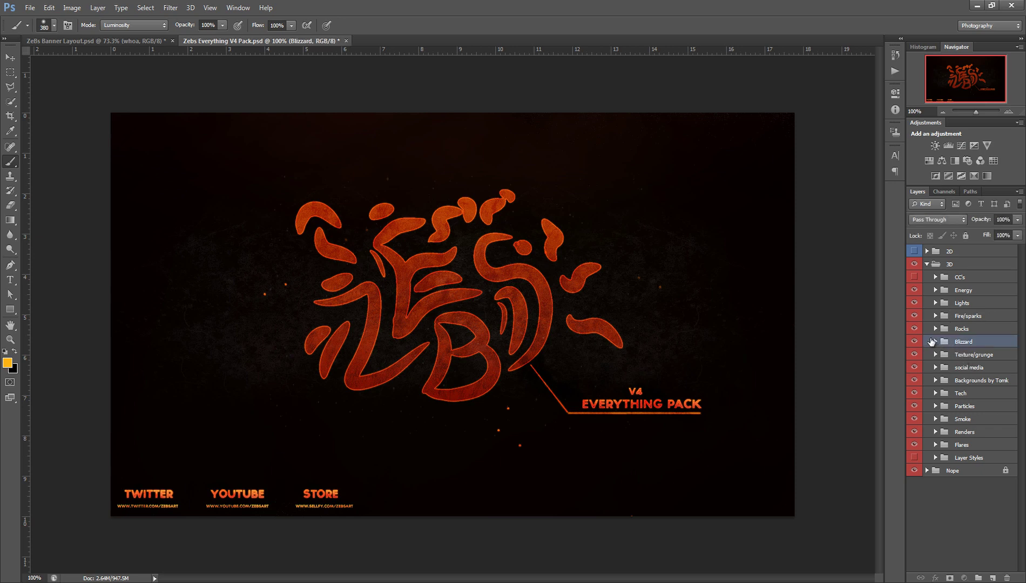
left_click(934, 341)
left_click(918, 417)
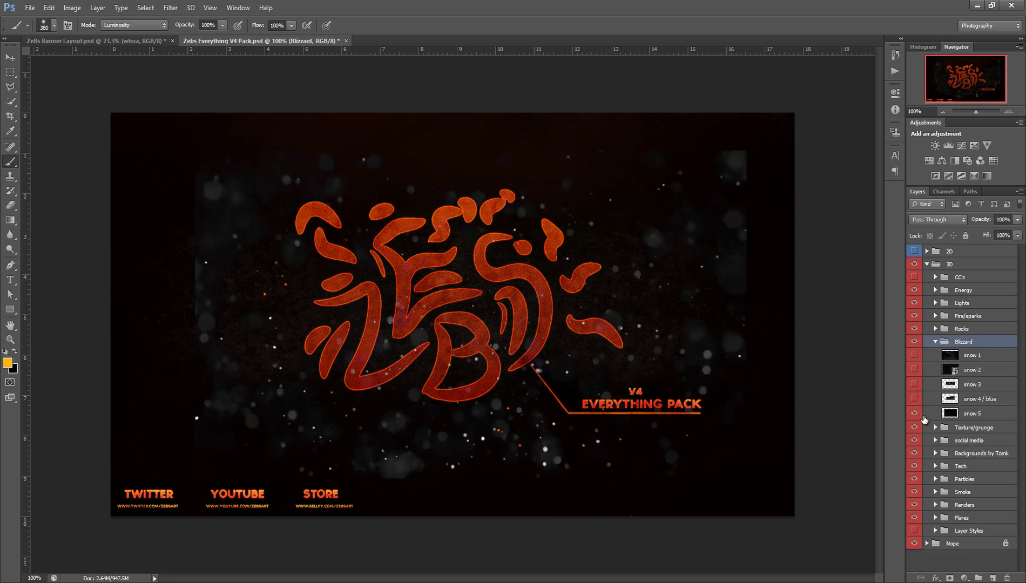
Step: Duplicate the snow 5 layer into ZeBs Banner Layout
right_click(970, 415)
left_click(890, 190)
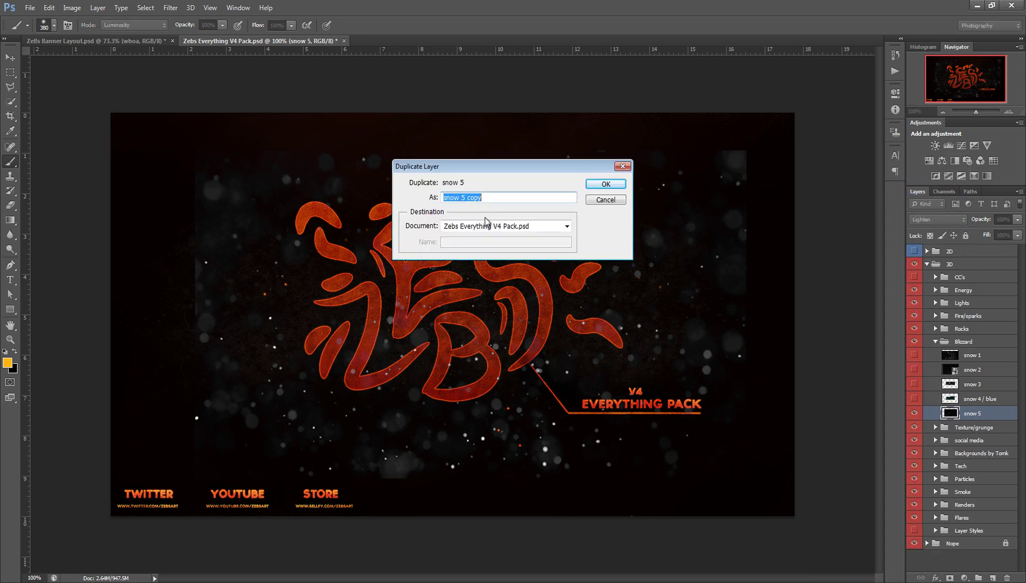
left_click(489, 226)
left_click(489, 238)
left_click(596, 185)
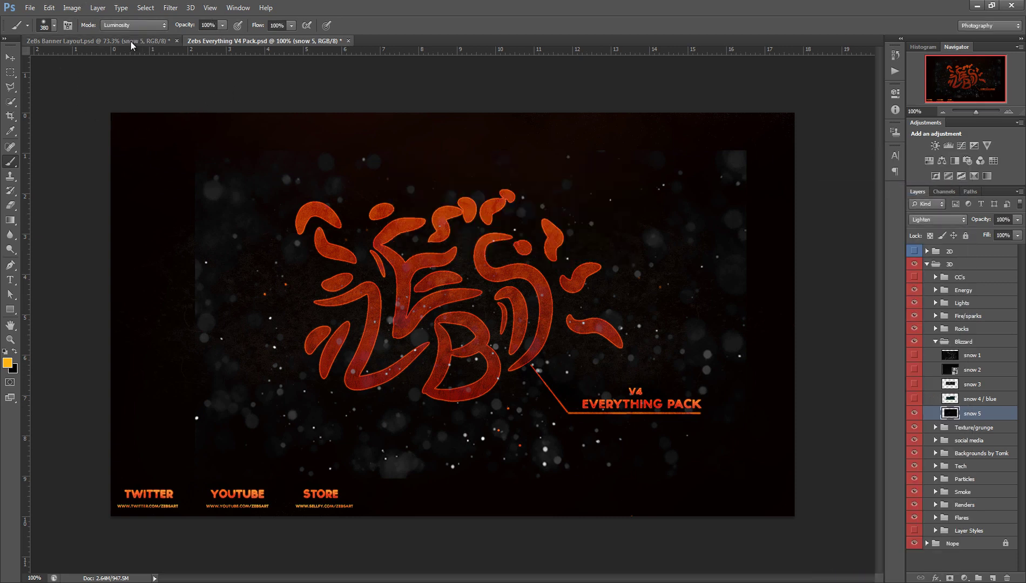
Step: Place snow 5 below whoa, shift it right and down, and set 50% opacity
left_click_drag(987, 345, 964, 354)
key("ctrl+t")
left_click_drag(416, 320, 575, 394)
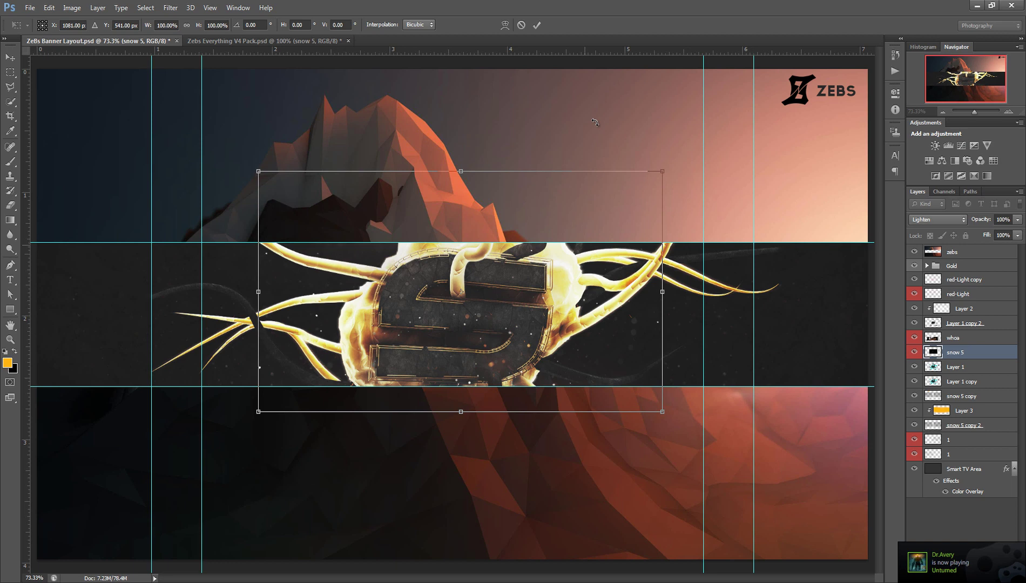
left_click(538, 26)
key("b")
left_click(1003, 220)
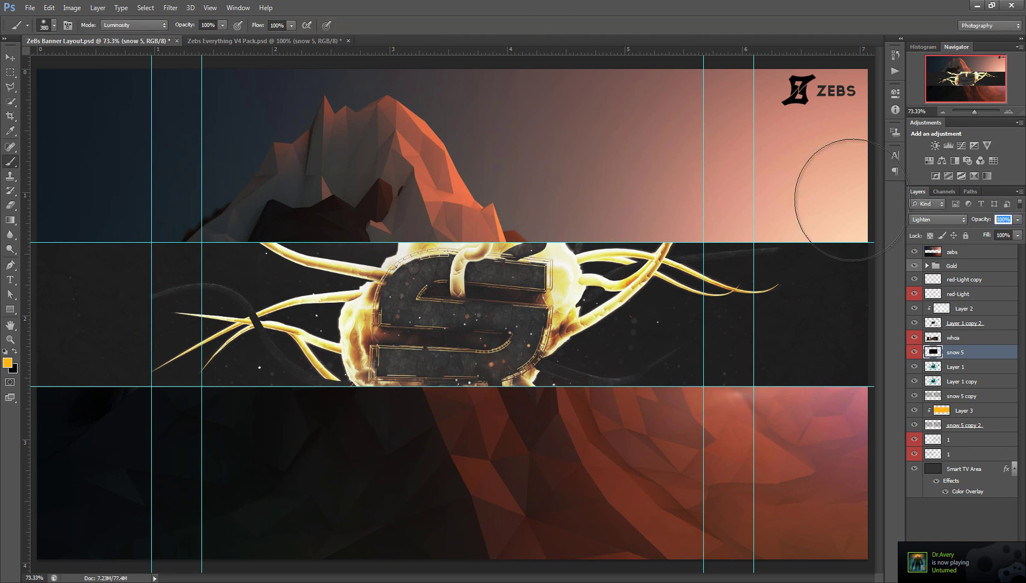
type("50")
key("Return")
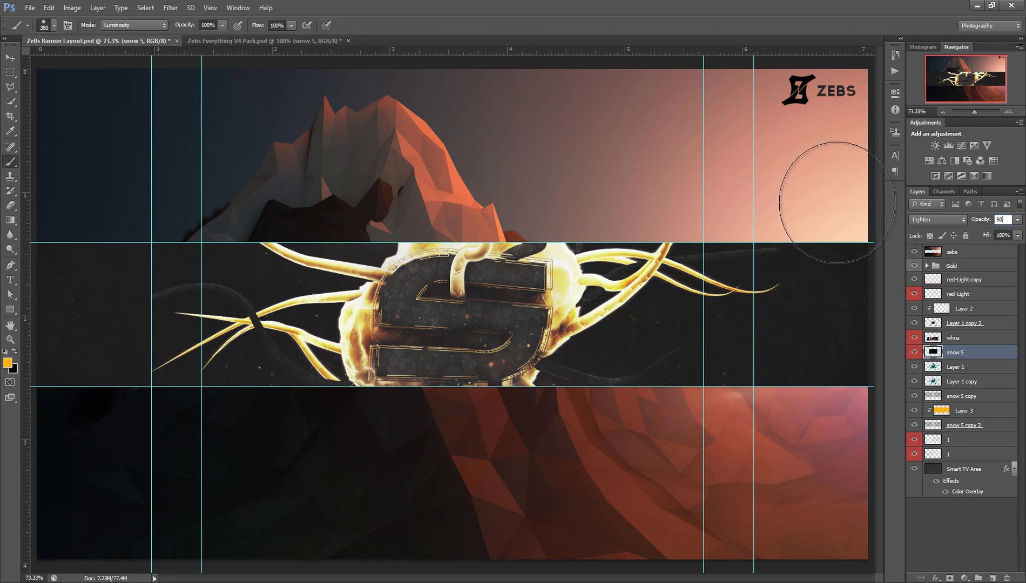
left_click(9, 56)
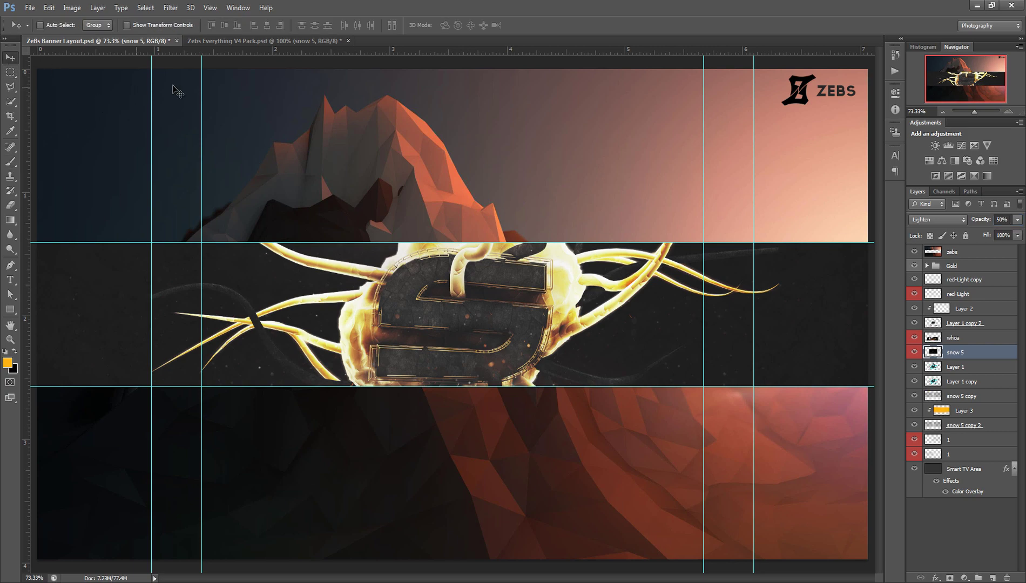
Step: Duplicate snow 5 from the V4 Pack into ZeBs Banner Layout again
left_click(300, 40)
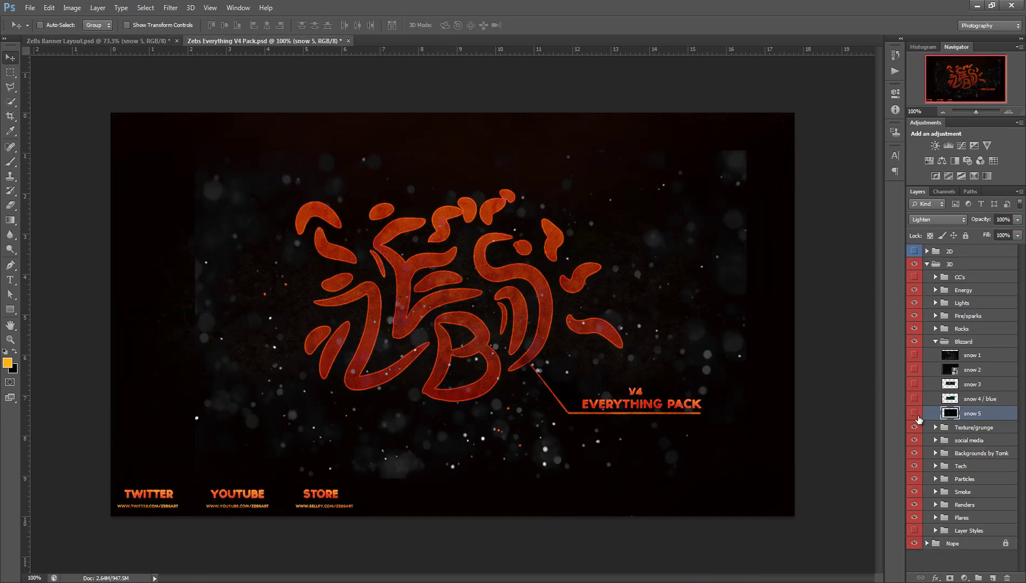
right_click(984, 414)
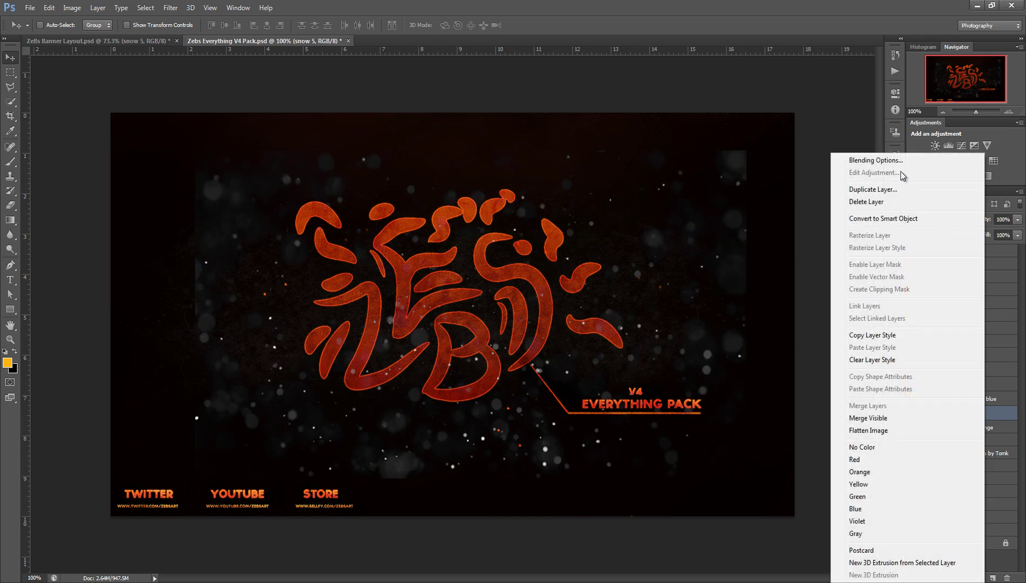
left_click(880, 189)
left_click(494, 227)
left_click(504, 237)
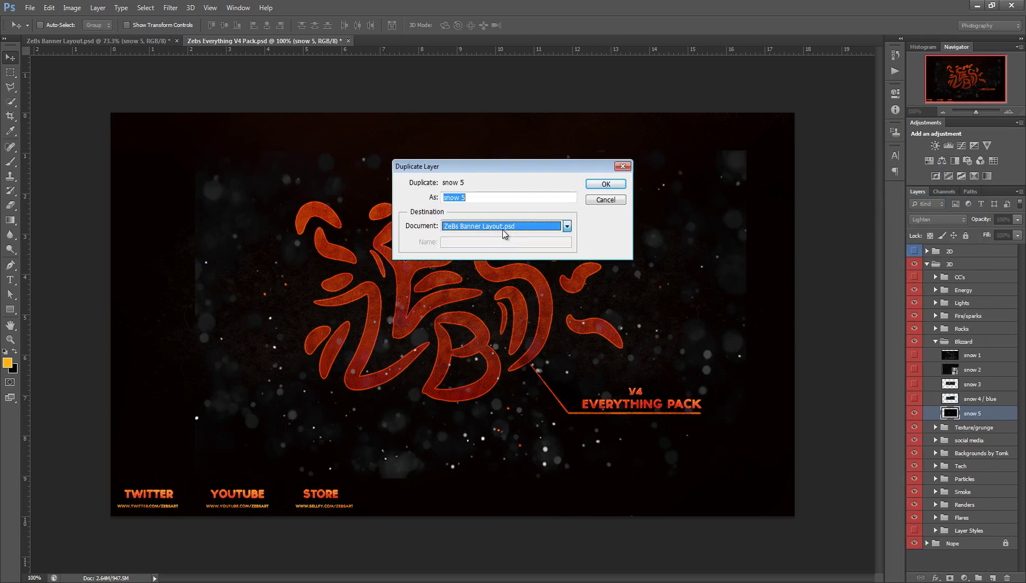
left_click(605, 183)
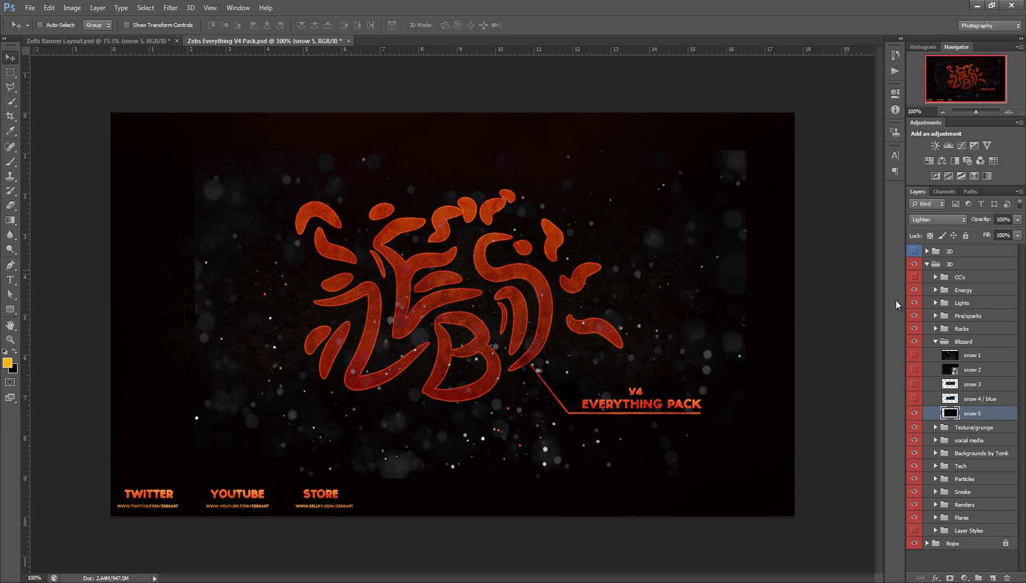
Step: Move the new snow 5 layer lower in the banner's stack and nudge it slightly
left_click(62, 41)
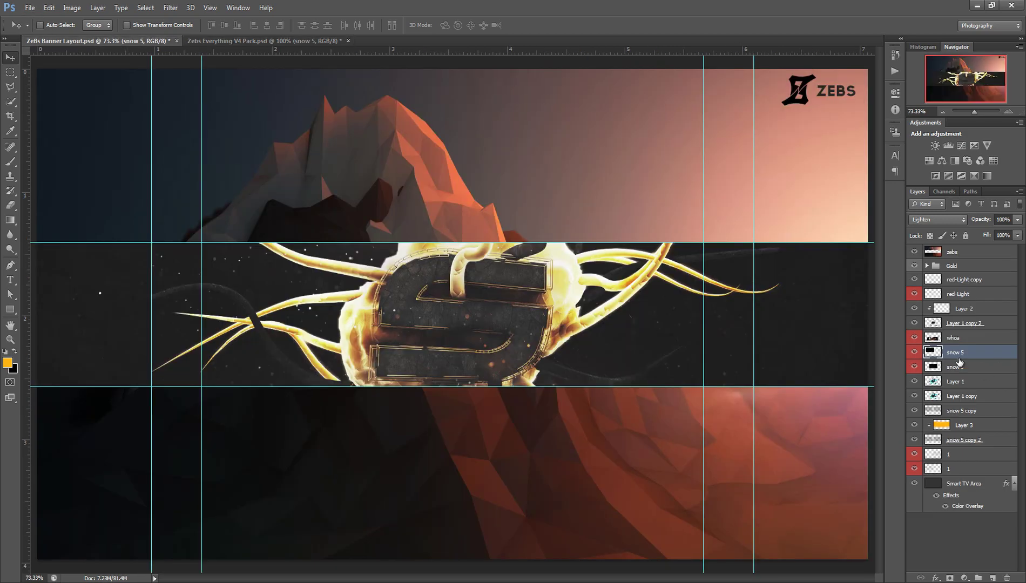
left_click_drag(958, 359, 981, 412)
key("ctrl+t")
left_click_drag(314, 353, 234, 410)
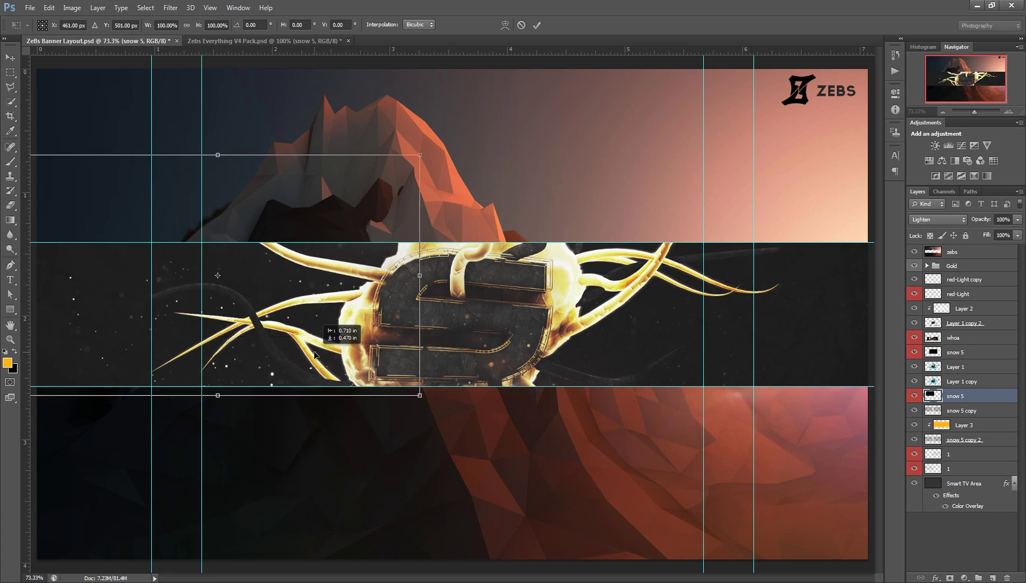
left_click(536, 25)
Step: Copy snow 5, slide the copy far right, and set both layers to 80% opacity
key("ctrl+j")
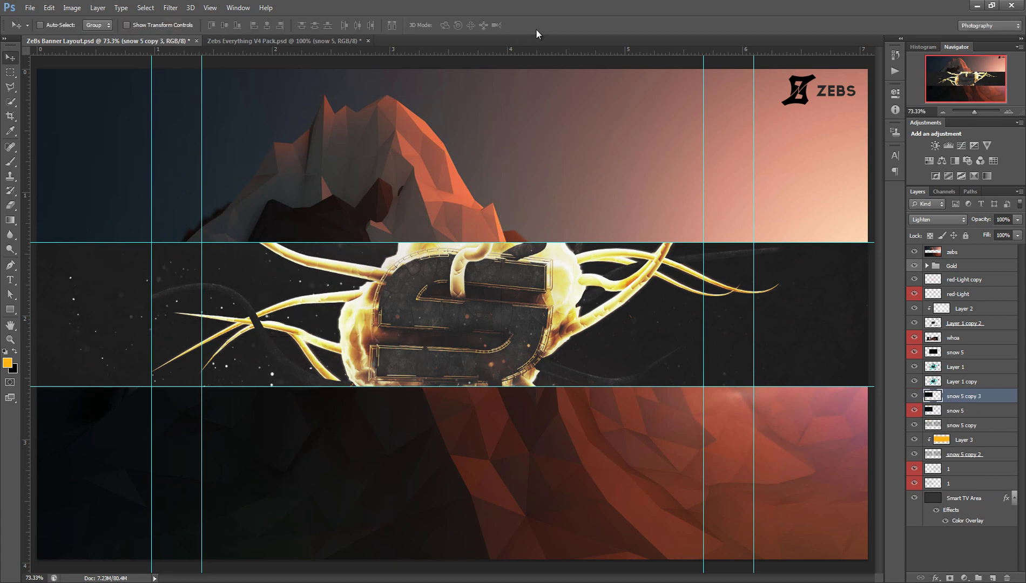
key("ctrl+t")
left_click_drag(326, 287, 836, 363)
left_click(536, 25)
left_click(939, 411, "shift")
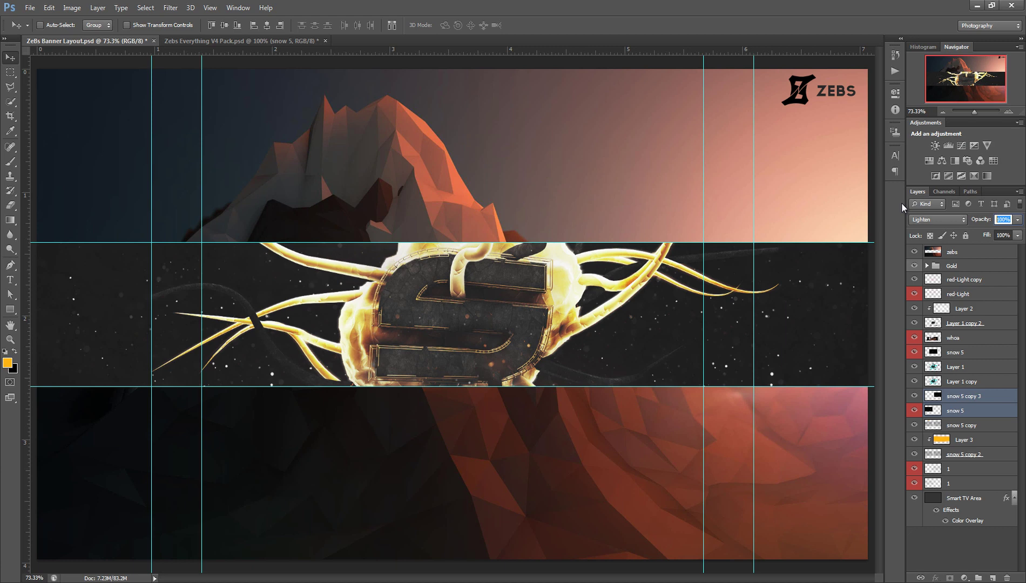
type("80")
left_click(960, 547)
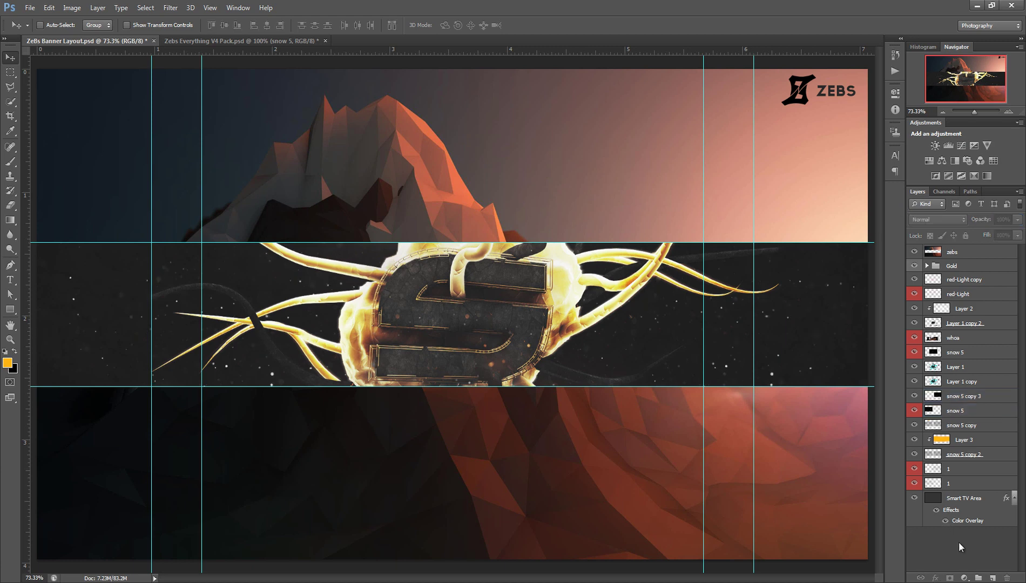
left_click(953, 252)
Step: Merge all layers down to Smart TV Area into zebs and duplicate it
left_click(972, 499, "shift")
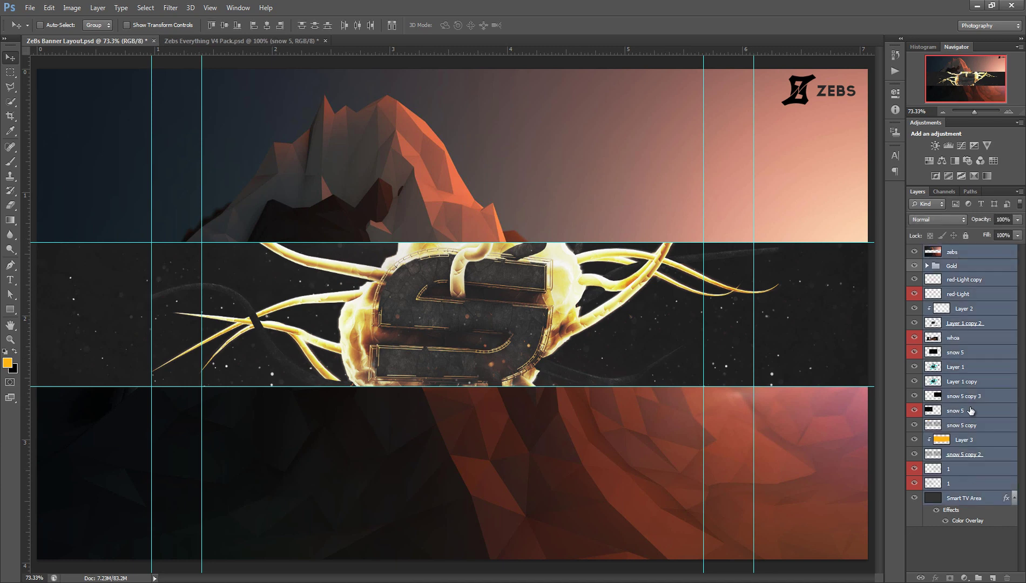
right_click(971, 412)
left_click(864, 406)
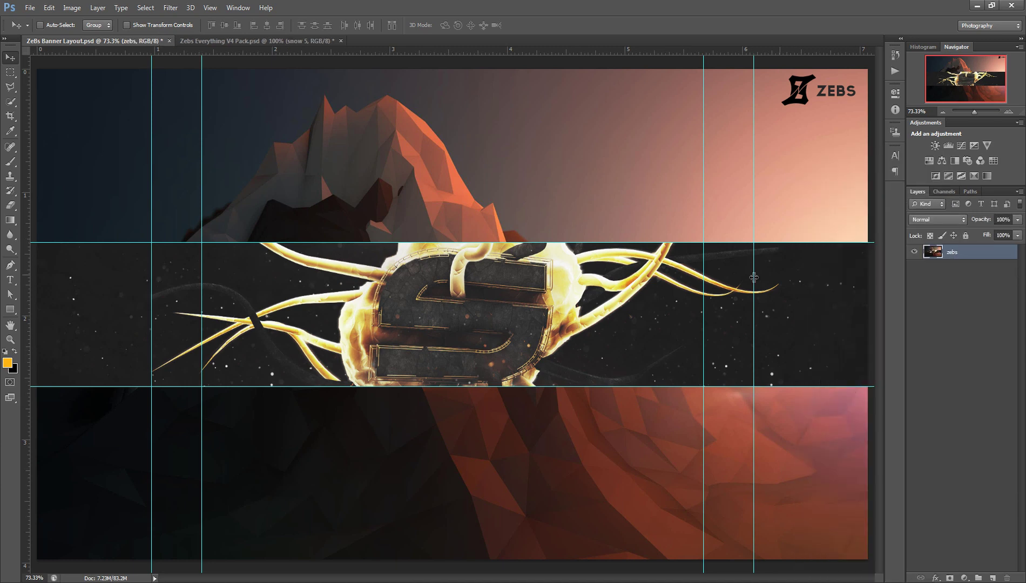
key("ctrl+j")
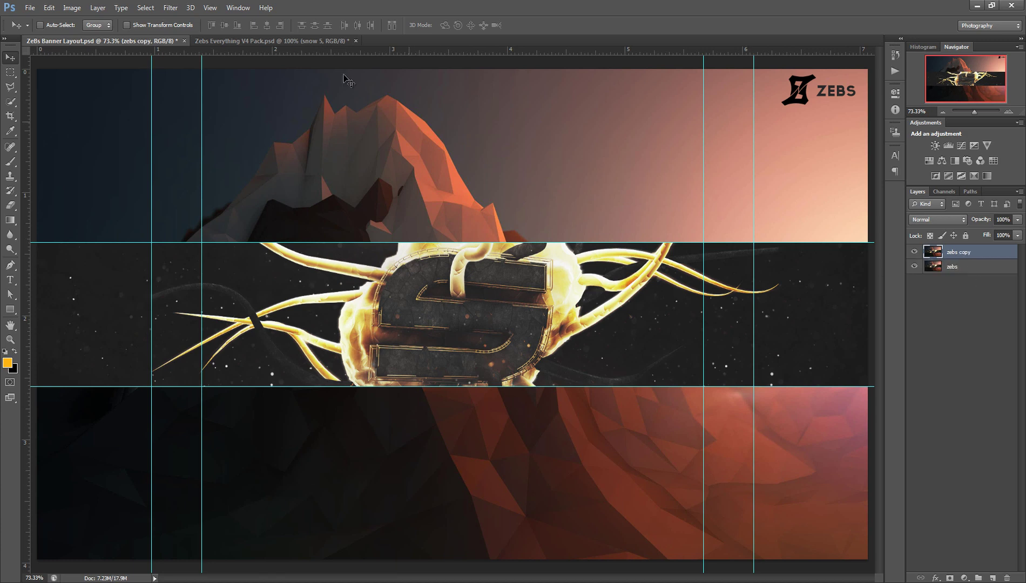
Step: Apply a Zoom radial blur to the copy and erase it from the S logo
left_click(171, 7)
mouse_move(231, 123)
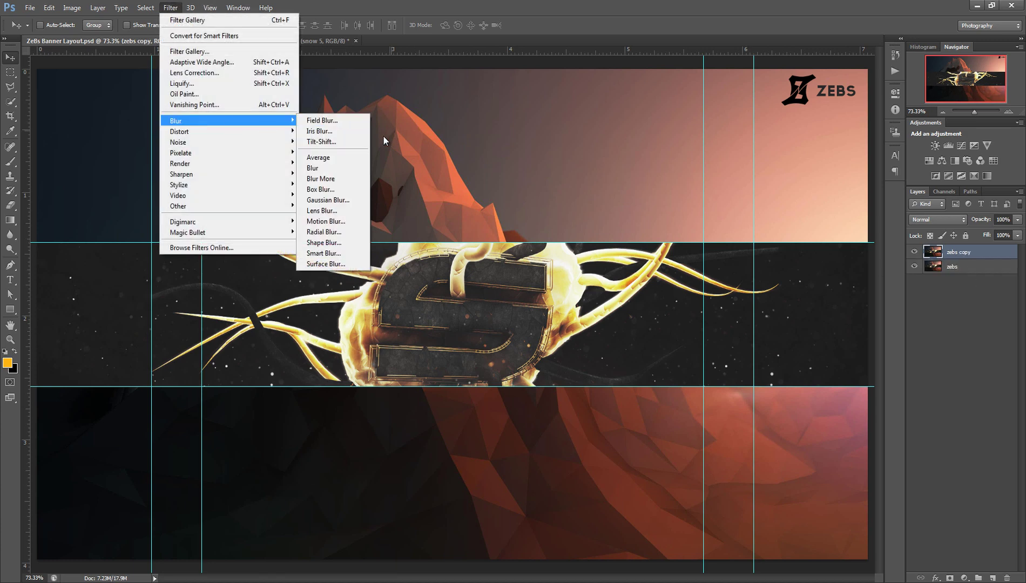
left_click(360, 233)
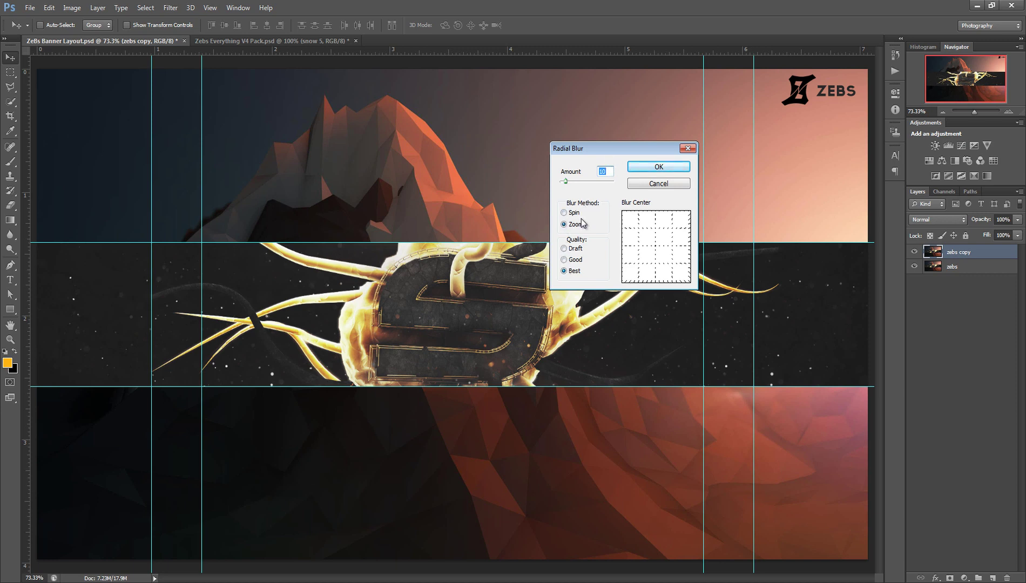
key("Return")
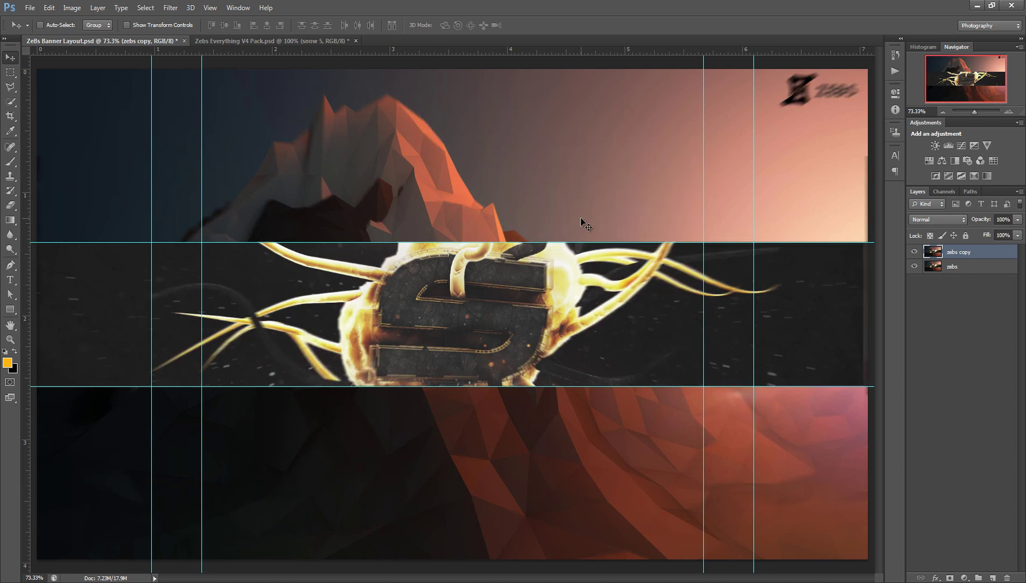
left_click(9, 206)
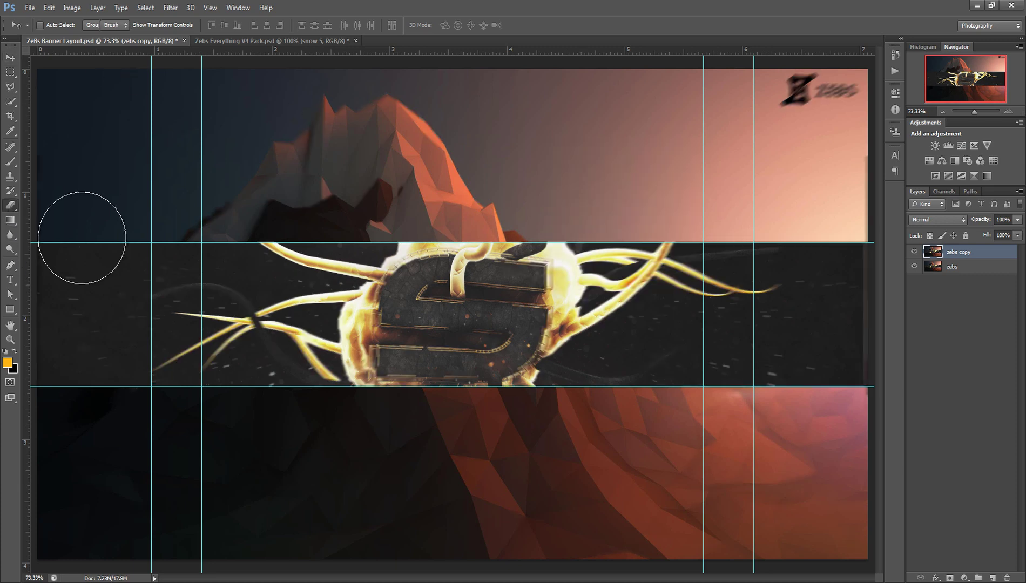
mouse_move(434, 313)
left_mouse_down()
mouse_move(530, 303)
mouse_move(493, 358)
mouse_move(499, 303)
mouse_move(479, 294)
mouse_move(402, 311)
mouse_move(442, 355)
left_mouse_up()
left_click(960, 266, "shift")
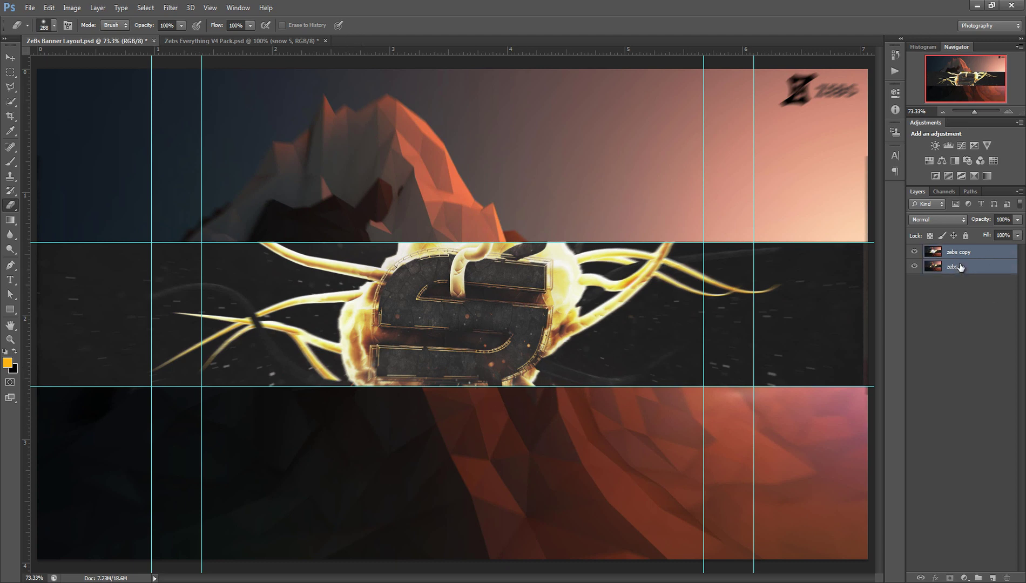
Step: Merge and duplicate the banner, apply Gaussian Blur 1.5, and erase it around the S
right_click(960, 267)
left_click(876, 419)
key("ctrl+j")
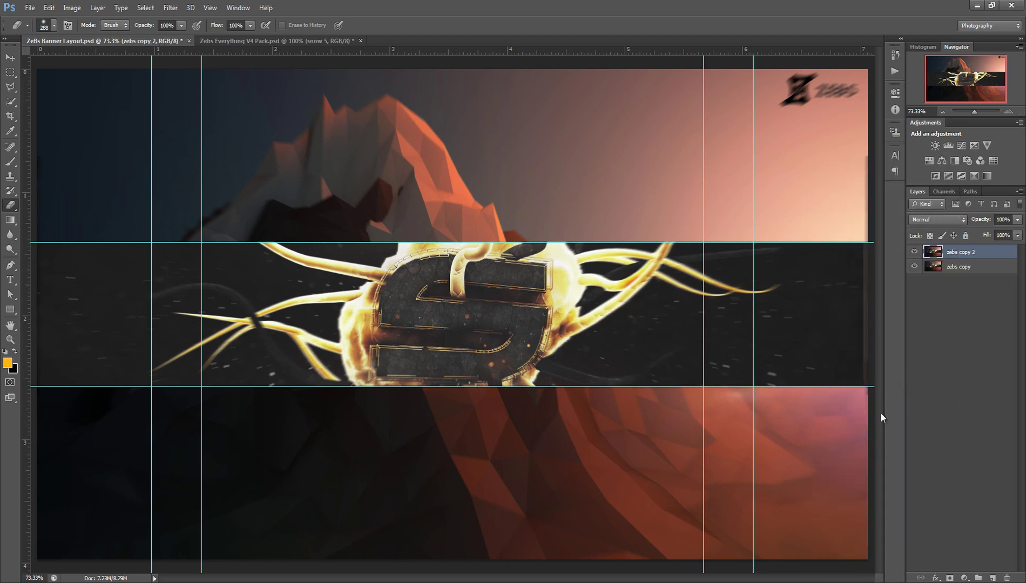
left_click(170, 7)
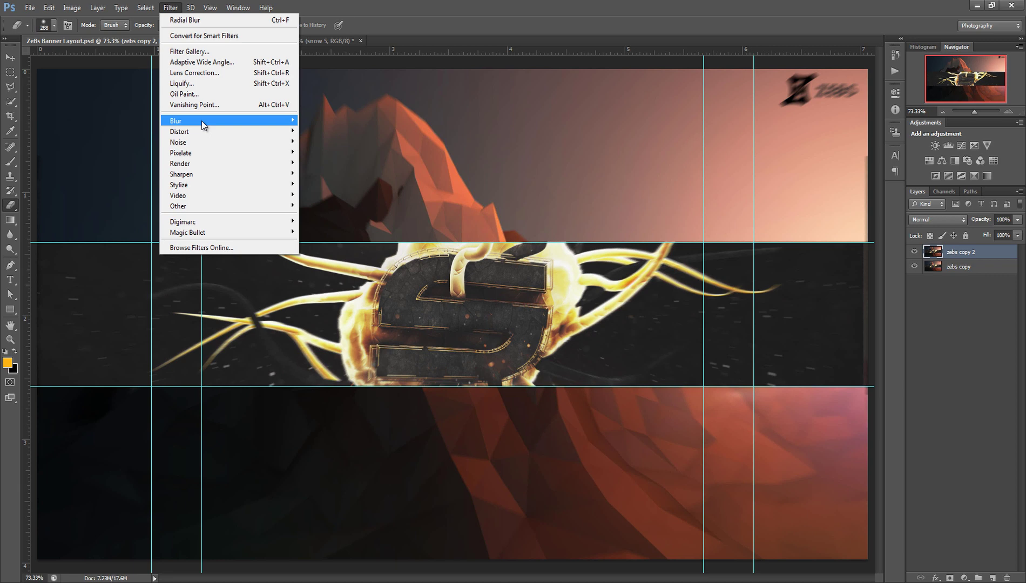
mouse_move(203, 123)
left_click(327, 200)
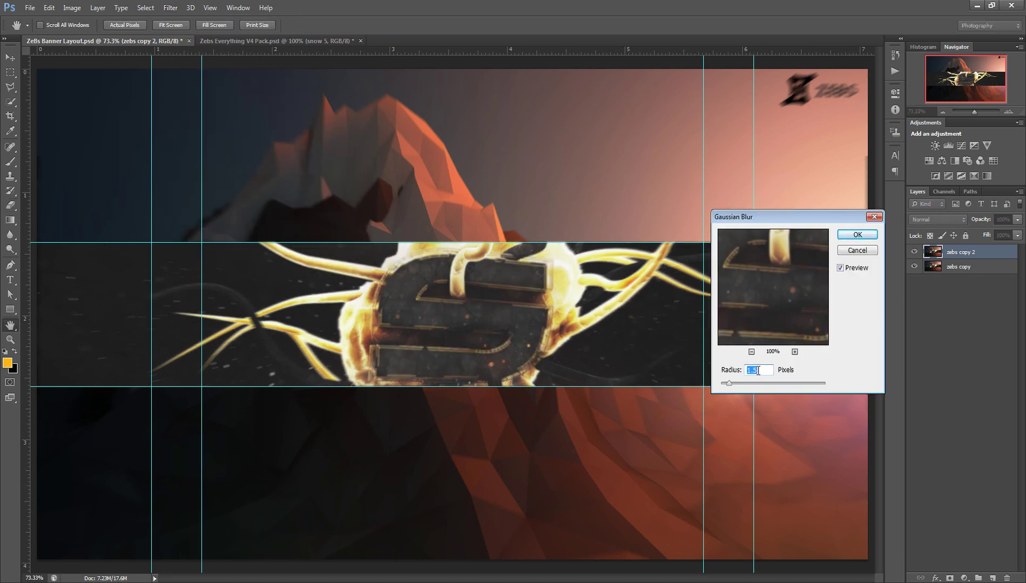
left_click(857, 235)
key("e")
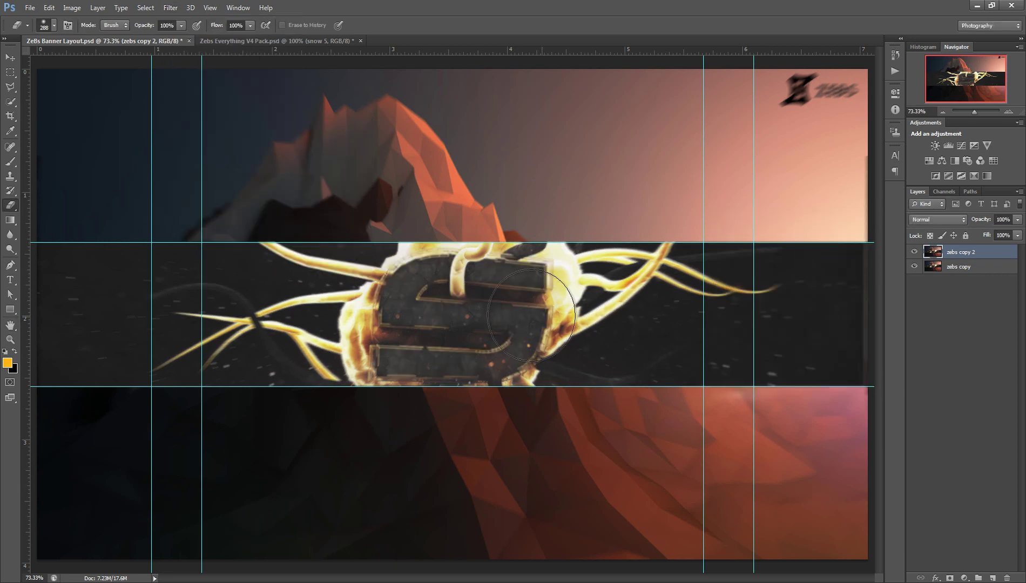
mouse_move(531, 315)
left_mouse_down()
mouse_move(479, 301)
mouse_move(469, 286)
mouse_move(458, 401)
mouse_move(416, 378)
left_mouse_up()
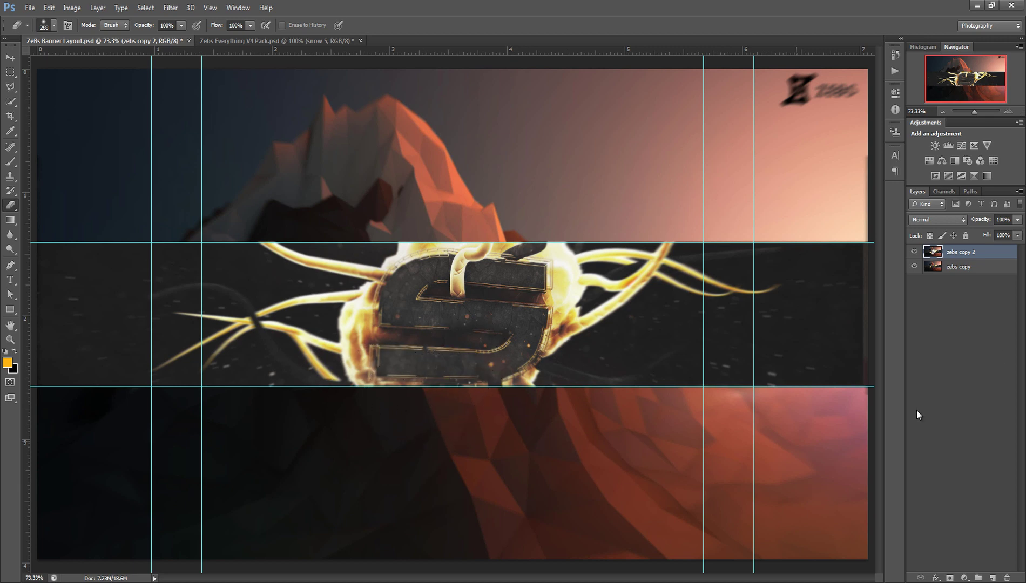
Step: Merge and duplicate again, apply a 4-pixel Motion Blur, and erase some on the lower mountain
right_click(976, 275)
left_click(866, 406)
key("ctrl+j")
left_click(170, 7)
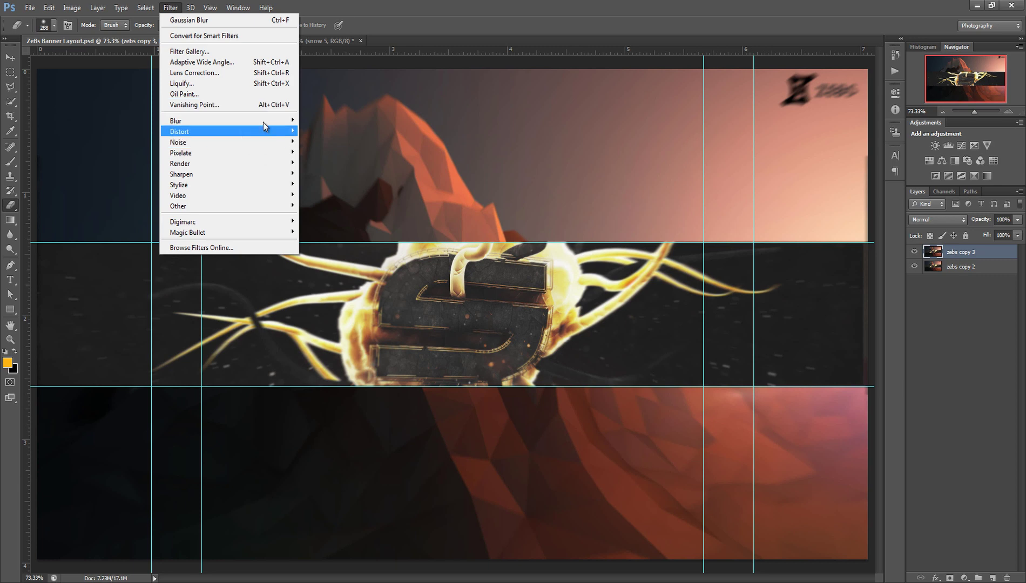
mouse_move(264, 121)
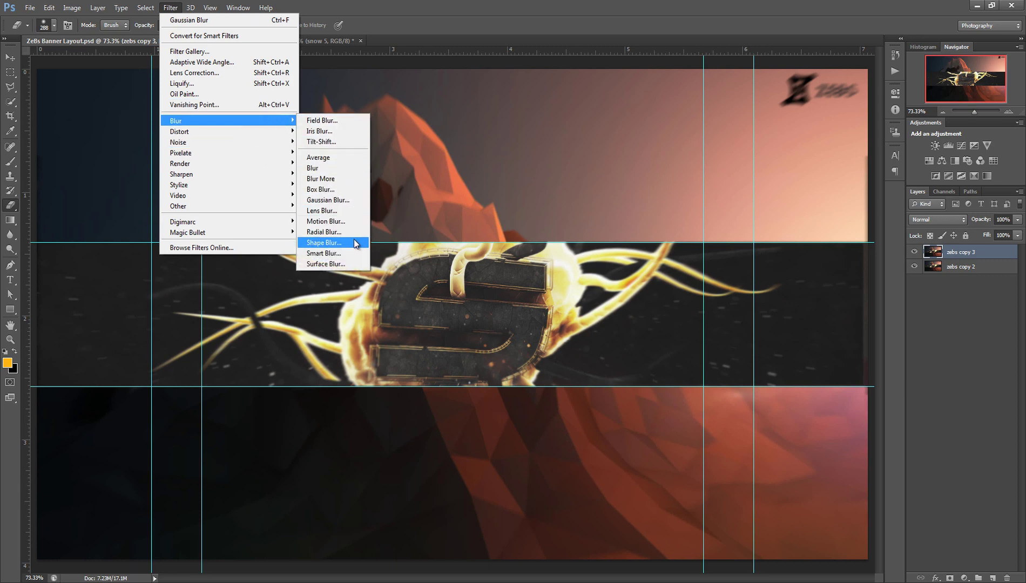
left_click(356, 222)
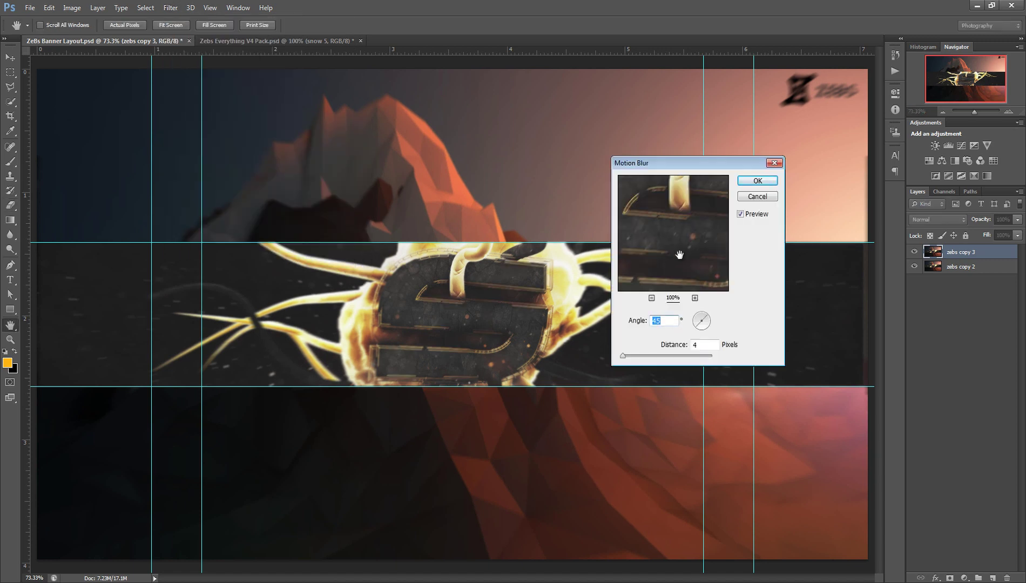
left_click(758, 181)
key("e")
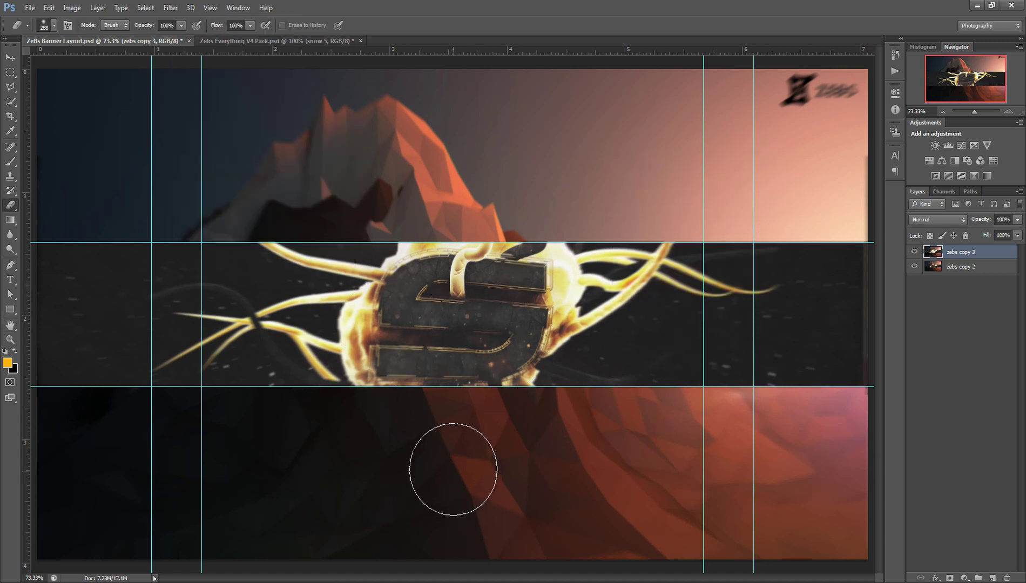
mouse_move(454, 469)
left_mouse_down()
mouse_move(460, 444)
mouse_move(454, 459)
left_mouse_up()
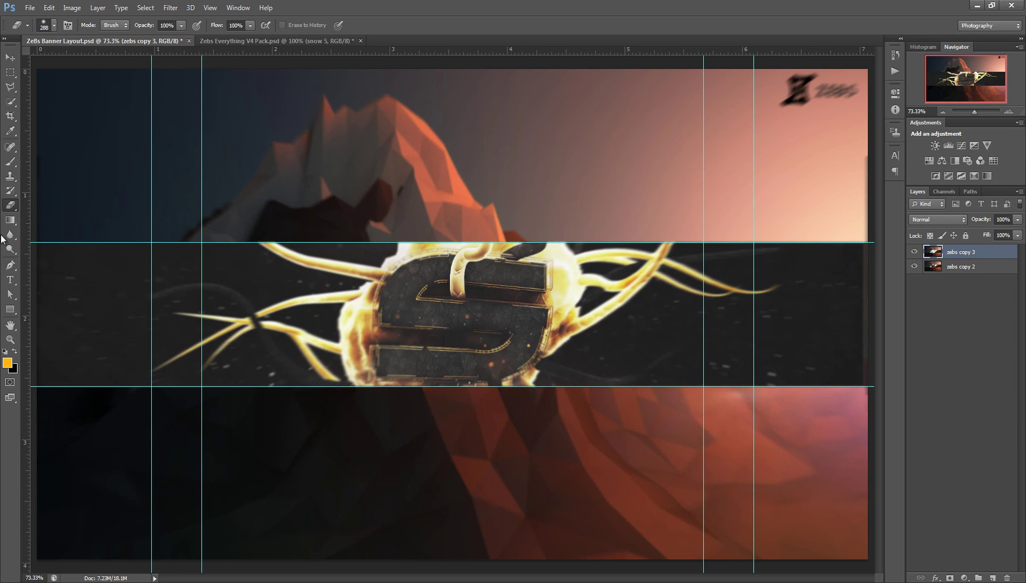
left_click(9, 58)
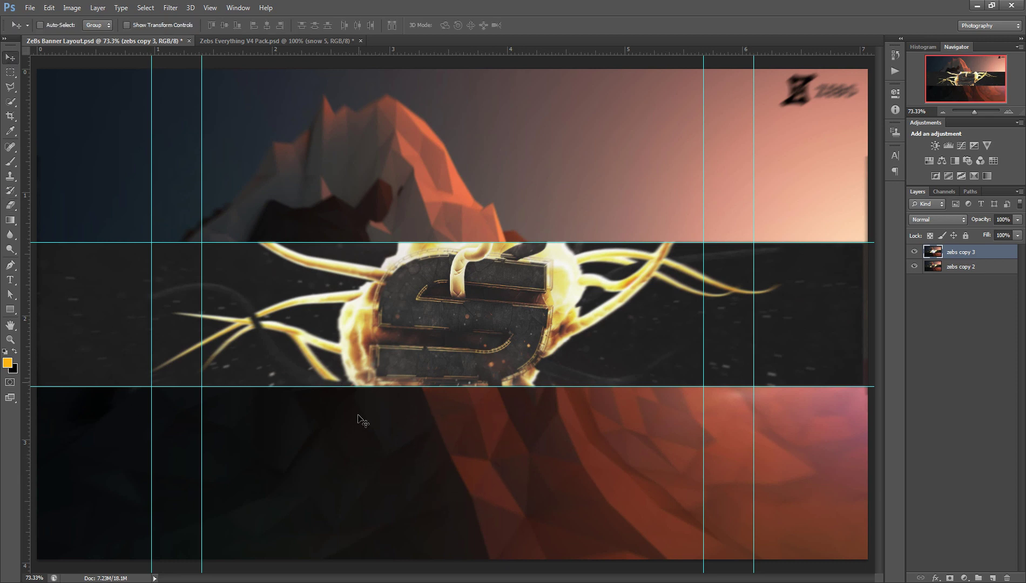
Step: Merge the two banner layers and duplicate the result as zebs copy 4
left_click(962, 266, "shift")
right_click(956, 268)
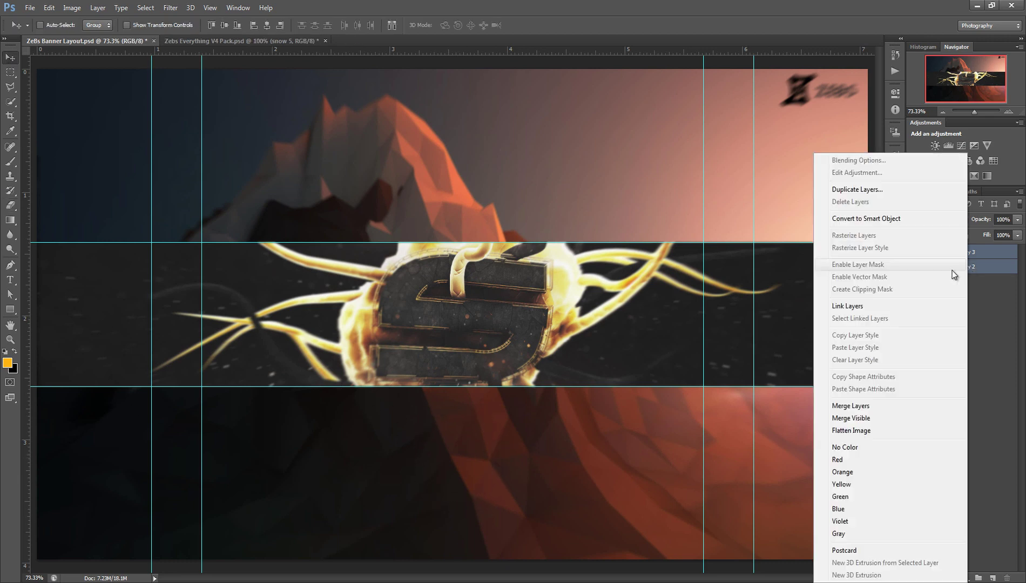
left_click(851, 408)
key("ctrl+j")
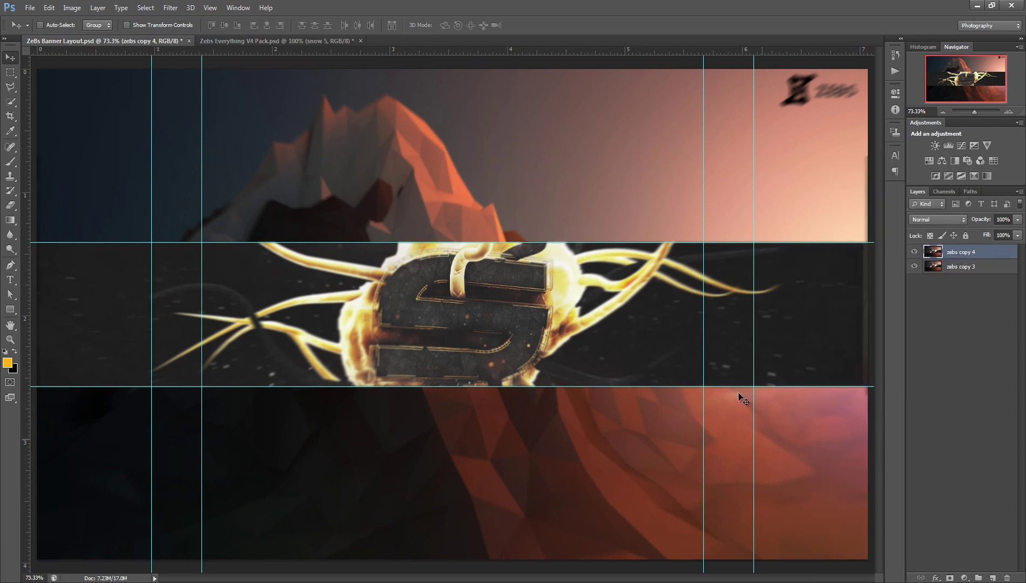
Step: Add a 'Zebs' text beside the S logo, delete it, and merge the layers into one
left_click(10, 265)
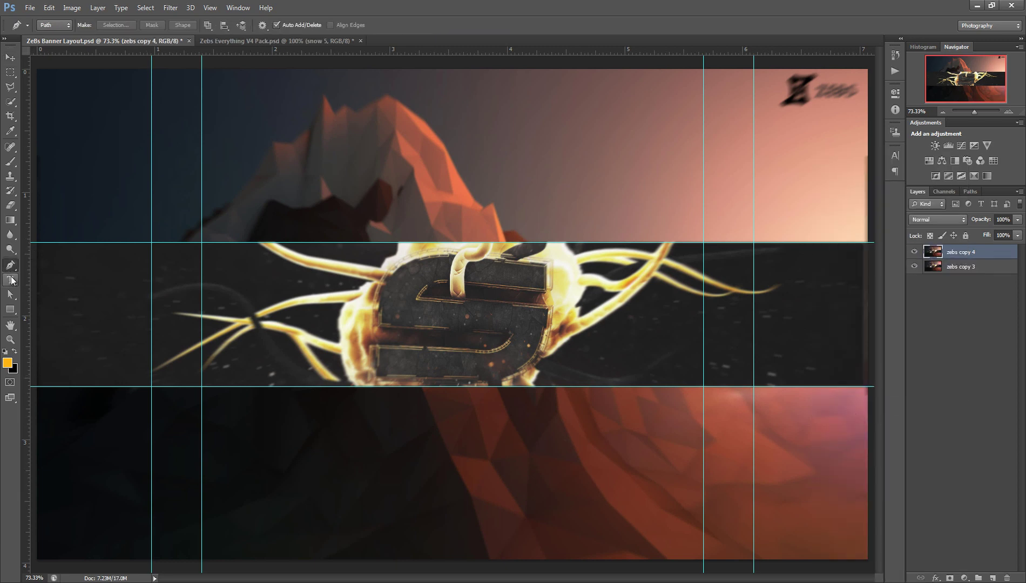
key("t")
left_click(634, 383)
type("Z")
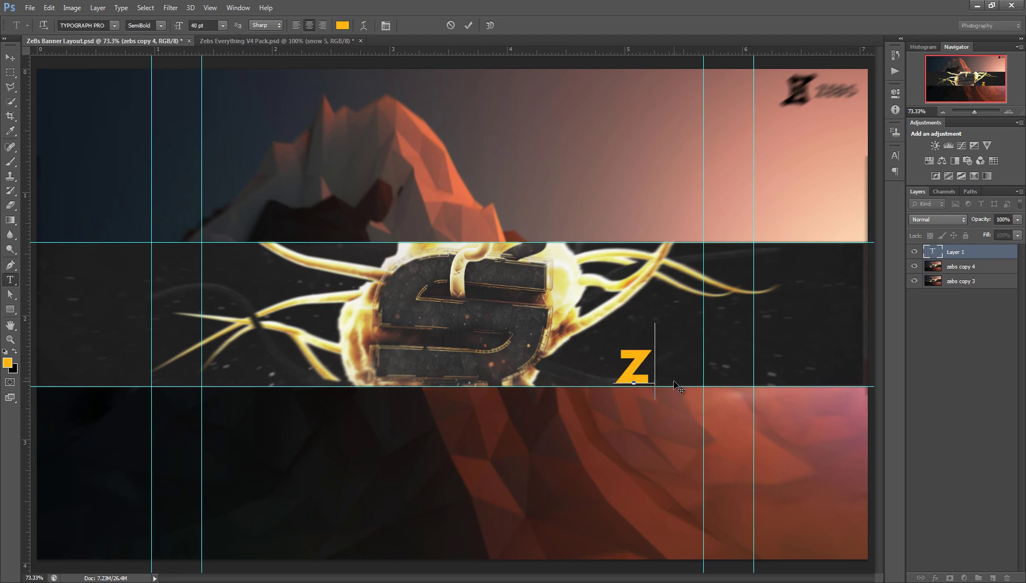
type("ebs")
left_click(469, 26)
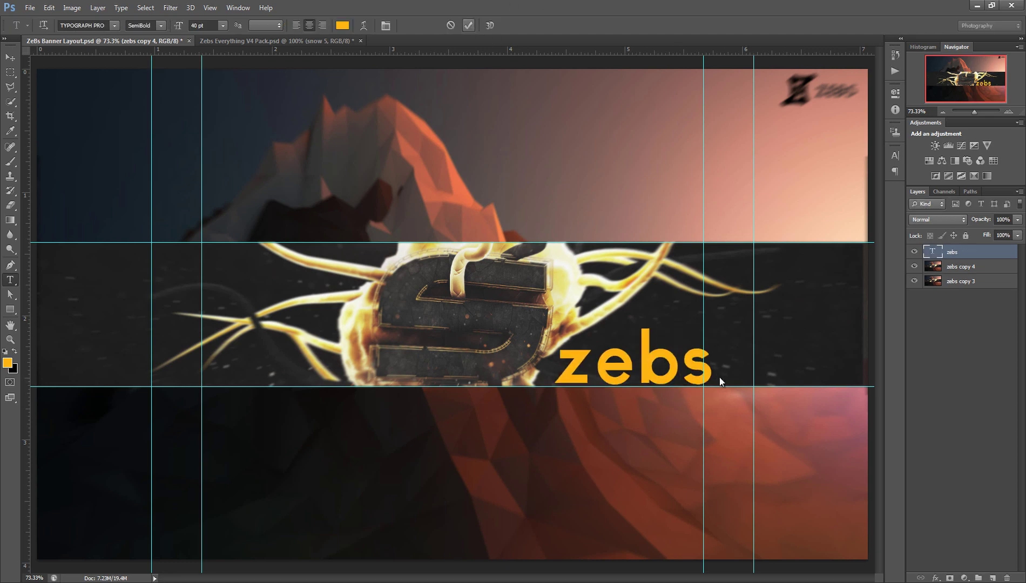
key("ctrl+Return")
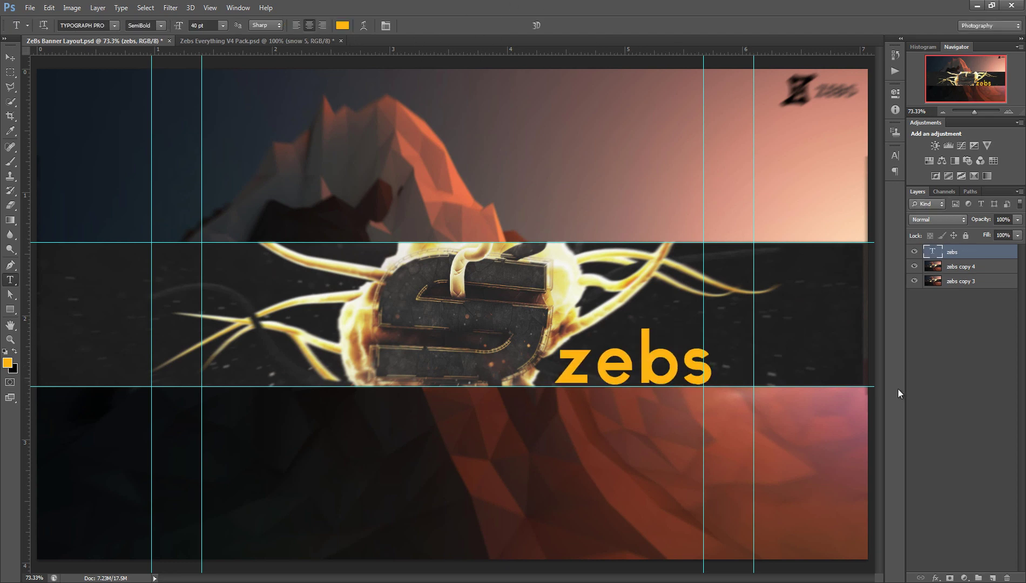
key("Delete")
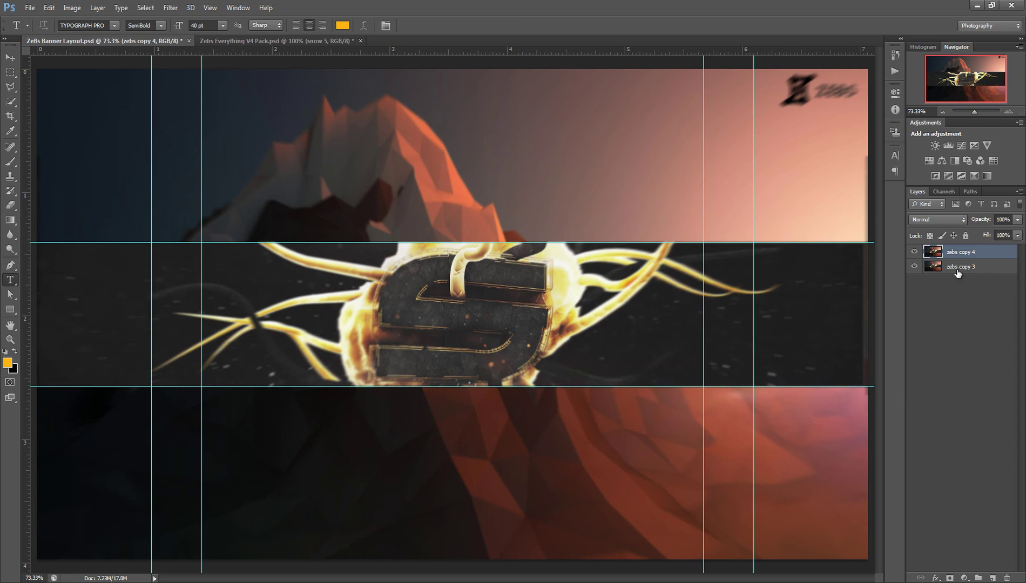
right_click(958, 272)
left_click(832, 406)
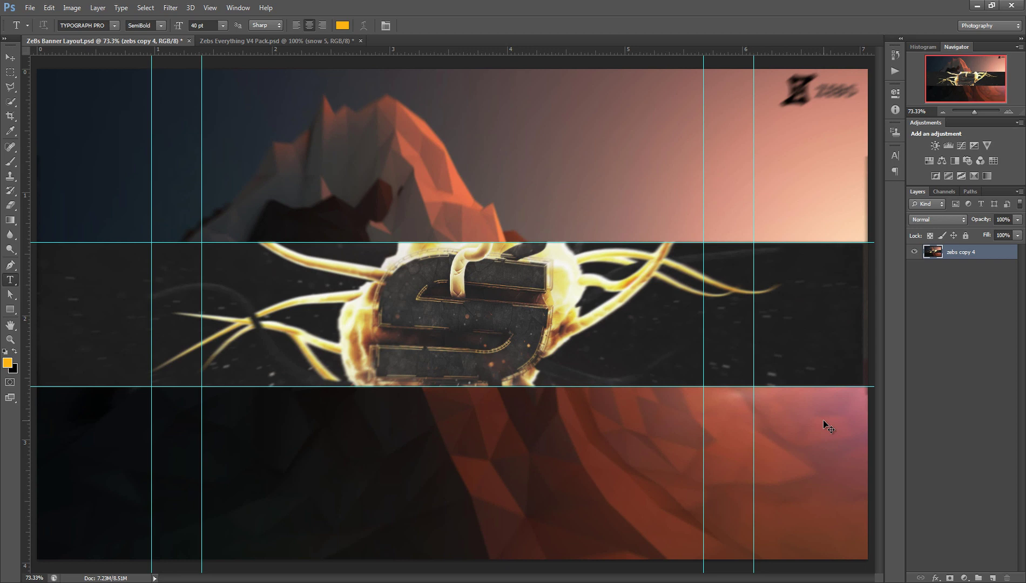
Step: Duplicate the banner and shift the copy's hue by +180 with Hue/Saturation
key("ctrl+j")
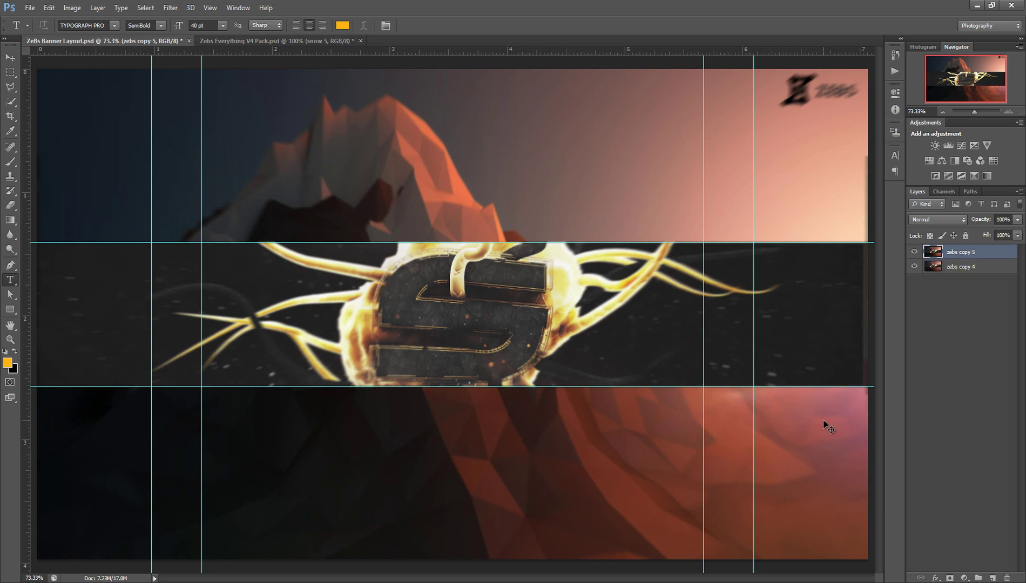
key("ctrl+u")
left_click_drag(863, 372, 834, 379)
left_click(979, 315)
key("t")
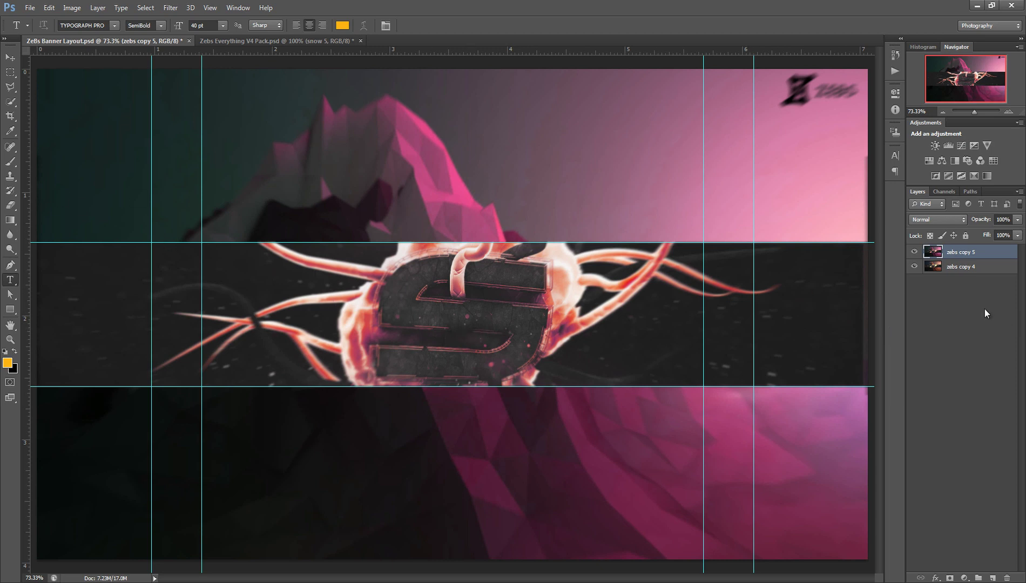
Step: Toggle the recoloured copy's visibility to compare, leaving it hidden
left_click(914, 252)
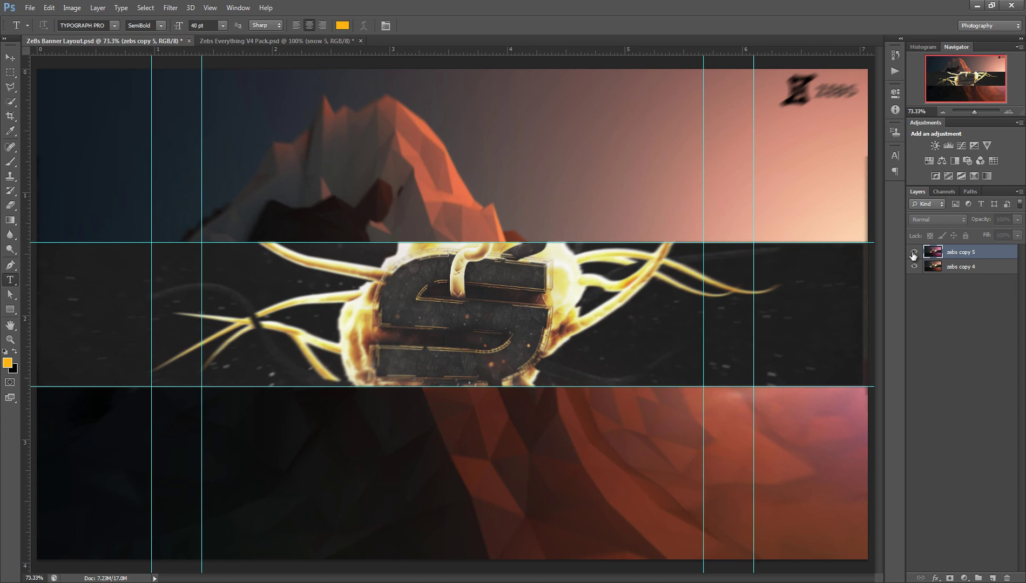
left_click(915, 252)
left_click(914, 253)
Step: Delete the pink zebs copy 5 layer and return to the Move tool
key("Delete")
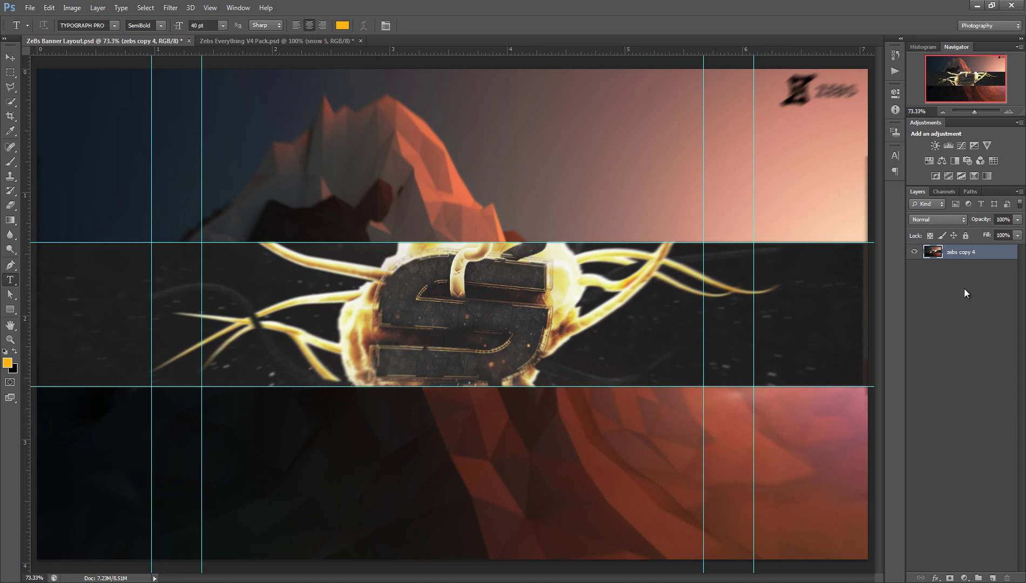
left_click(10, 57)
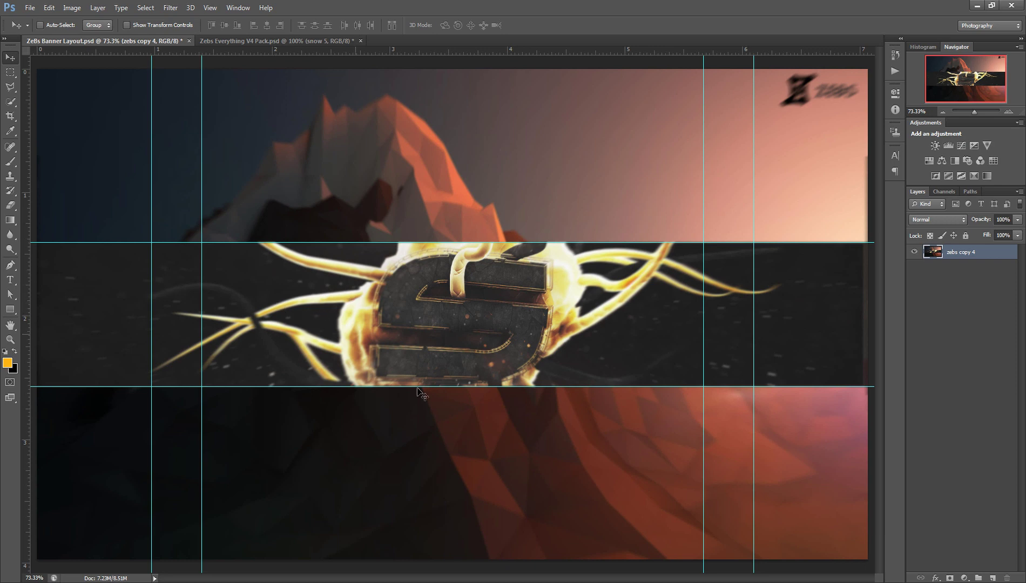
mouse_move(893, 543)
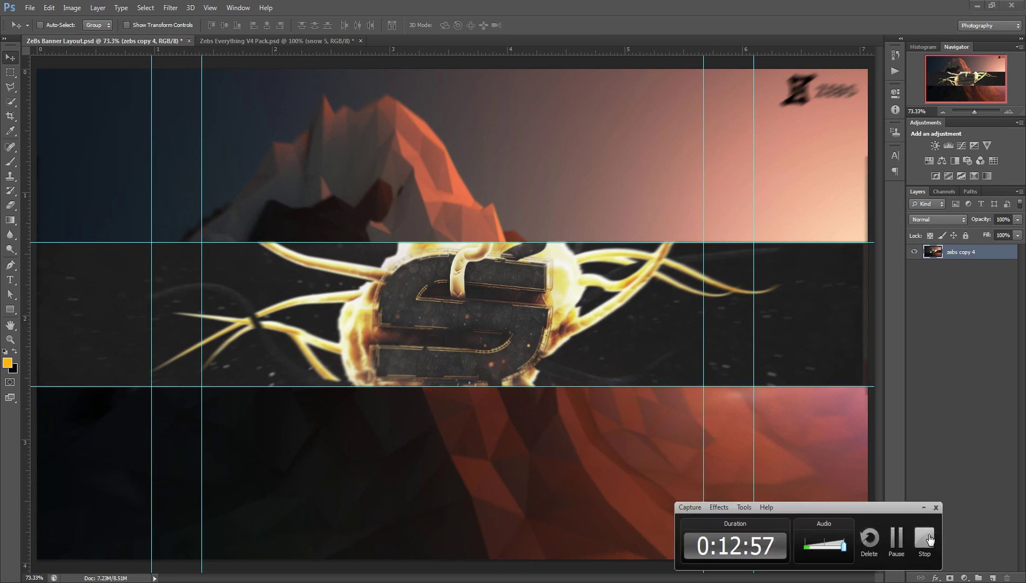